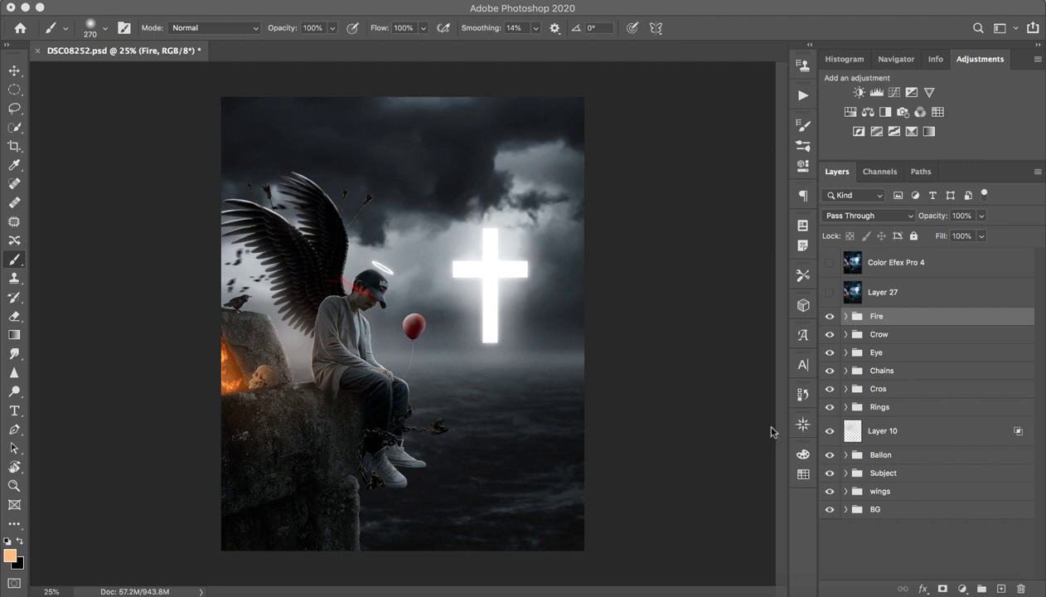
Show Layer 27 and the Color Efex Pro 4 layer, toggling the latter to compare the final colour grading
left_click(830, 291)
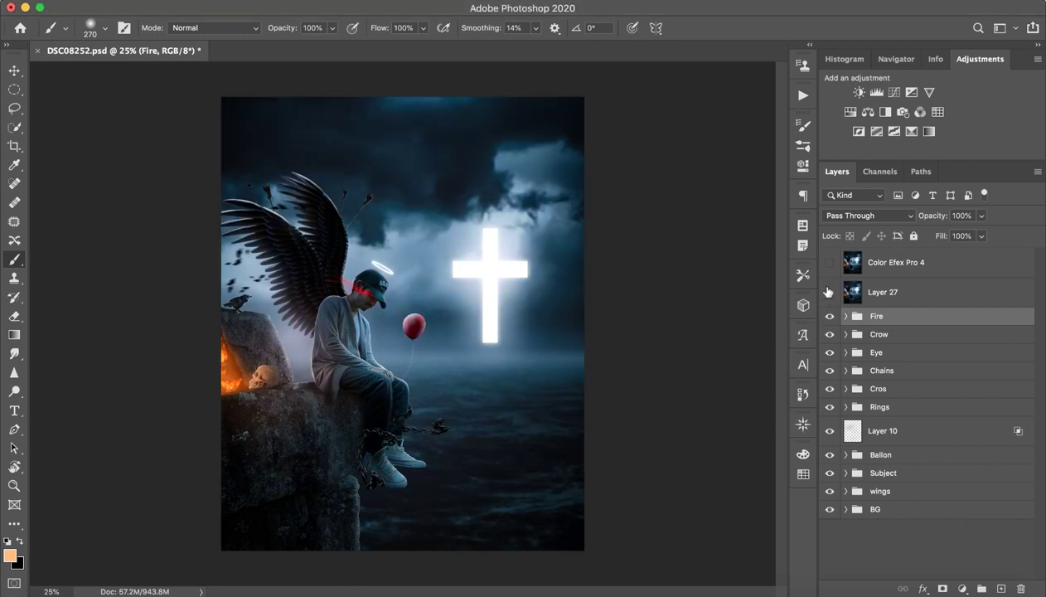
left_click(830, 262)
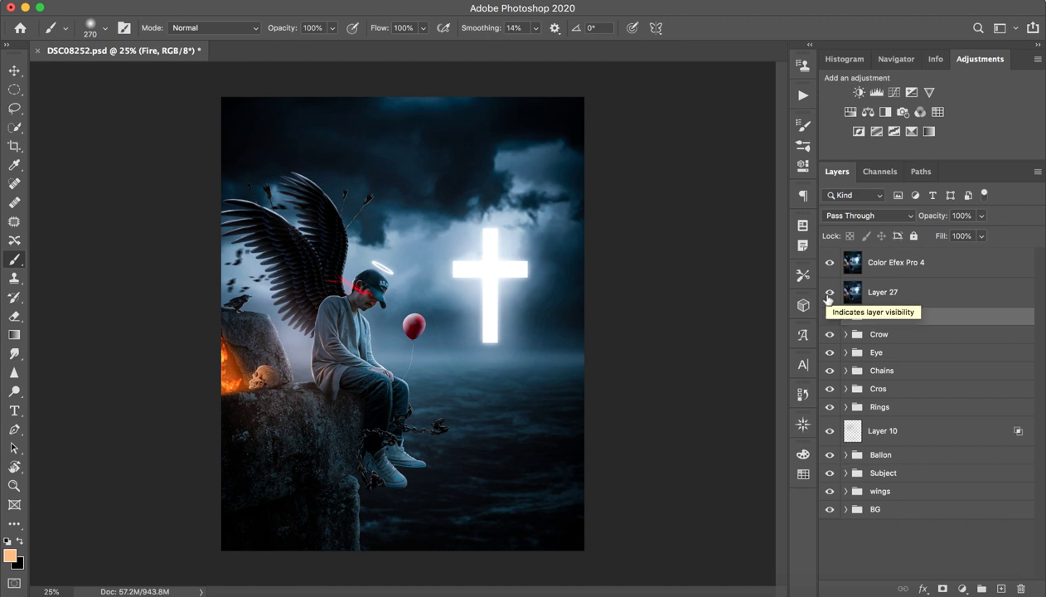
left_click(829, 264)
left_click(830, 263)
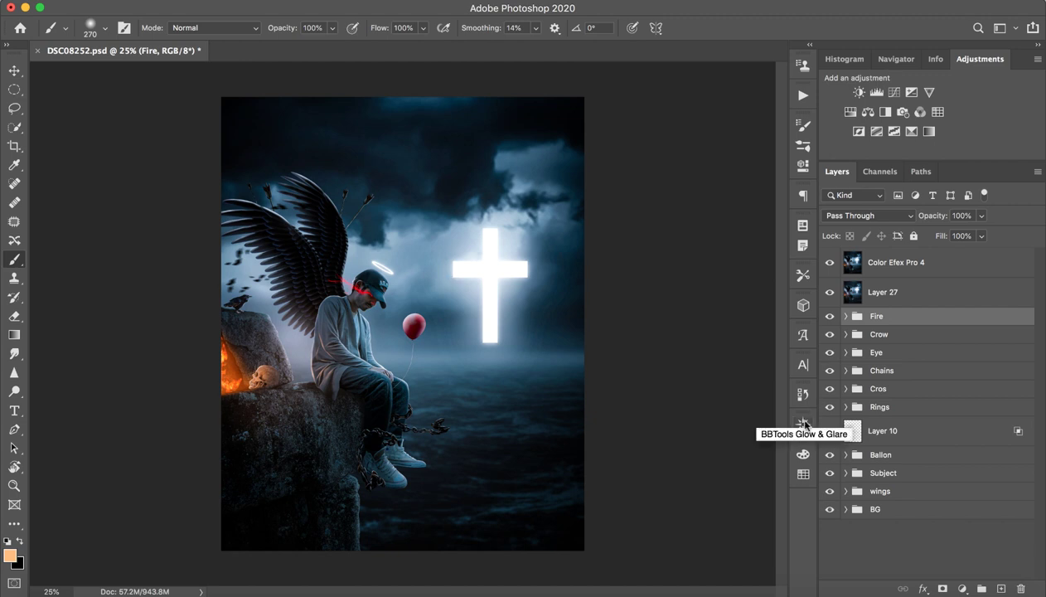
Hide the Color Efex Pro 4 layer and Layer 27, and select Layer 27
left_click(830, 259)
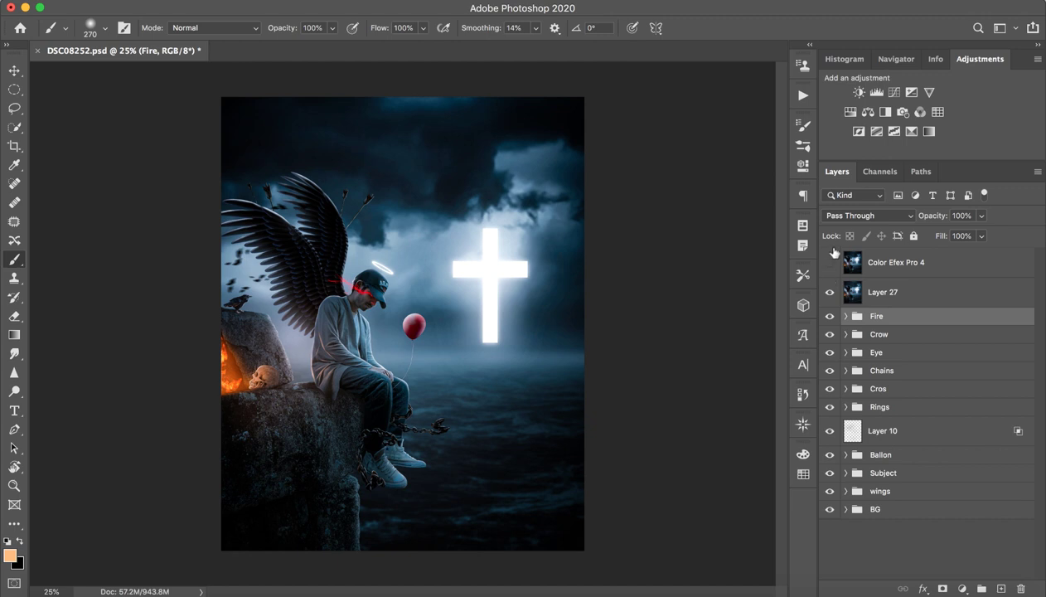
left_click(830, 292)
left_click(893, 283)
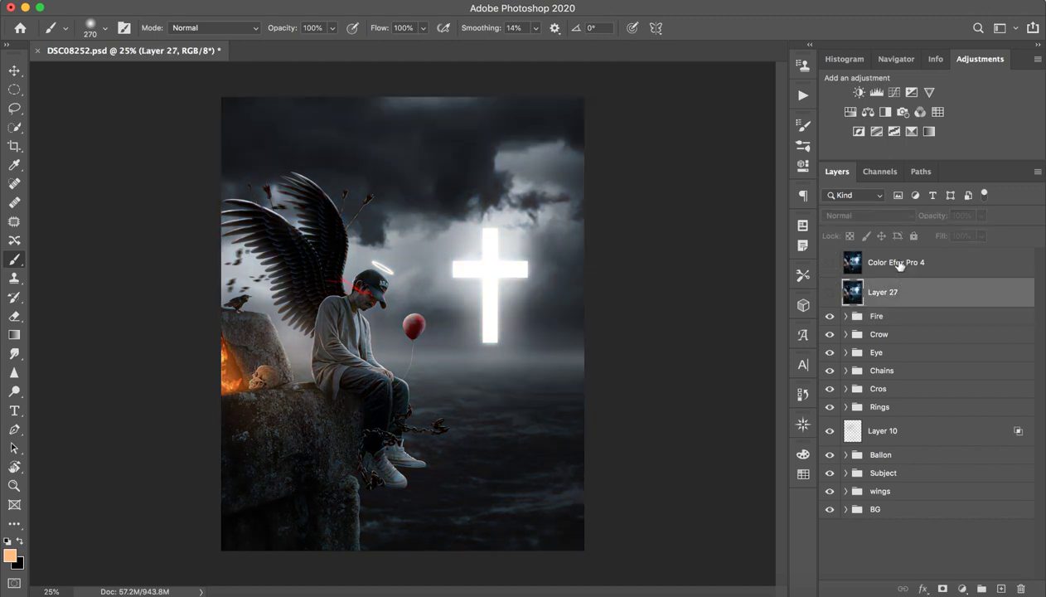
Select the Color Efex Pro 4 layer and look up the Nik Collection among the available filters
left_click(888, 263)
left_click(342, 0)
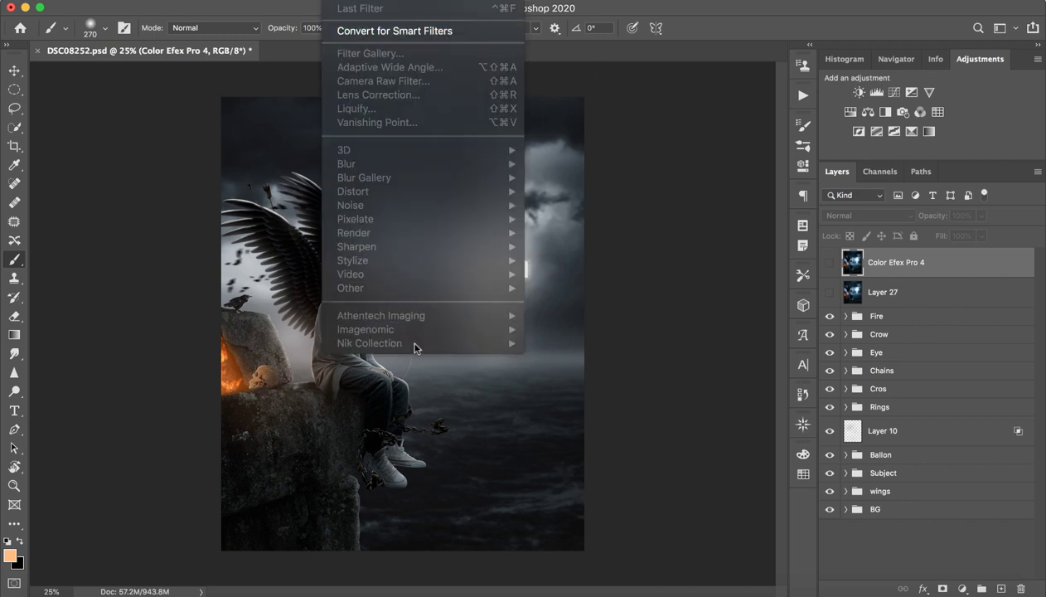
left_click(738, 279)
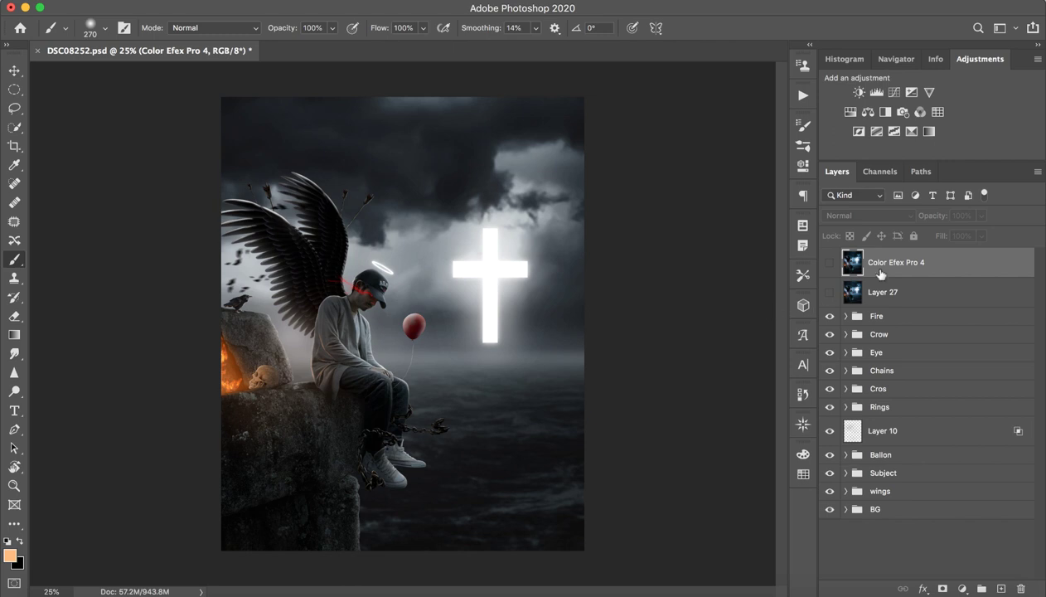
Compare the image with and without the Fire group, selecting the group and leaving it shown
left_click(830, 316)
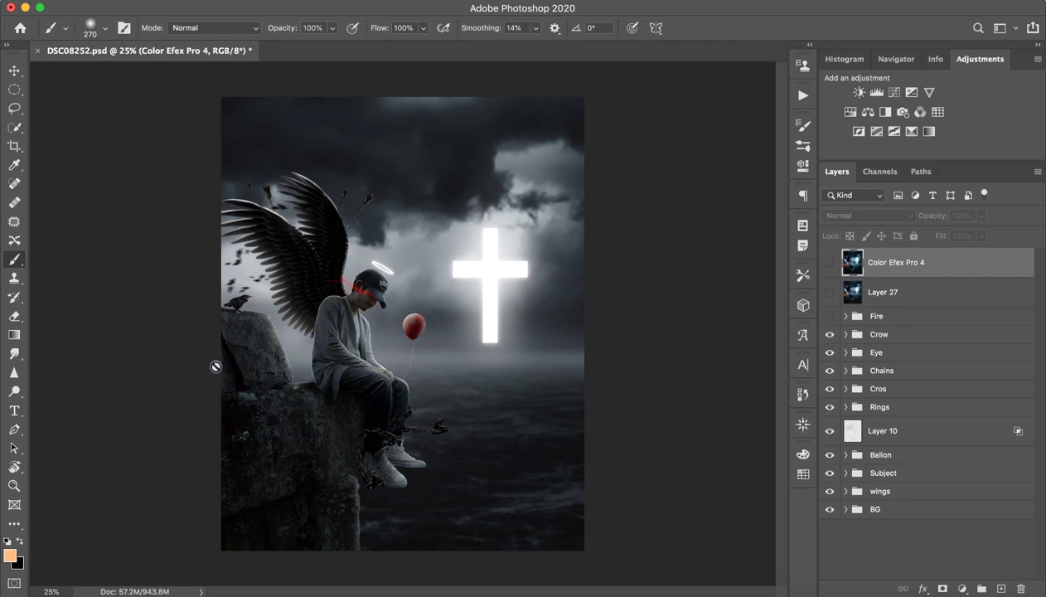
left_click(830, 316)
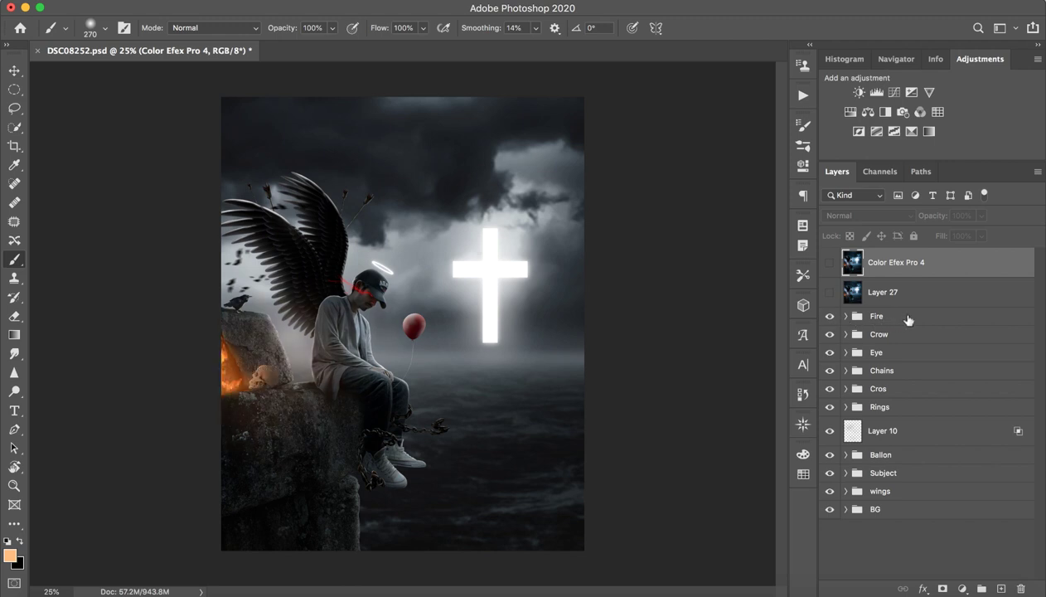
left_click(893, 316)
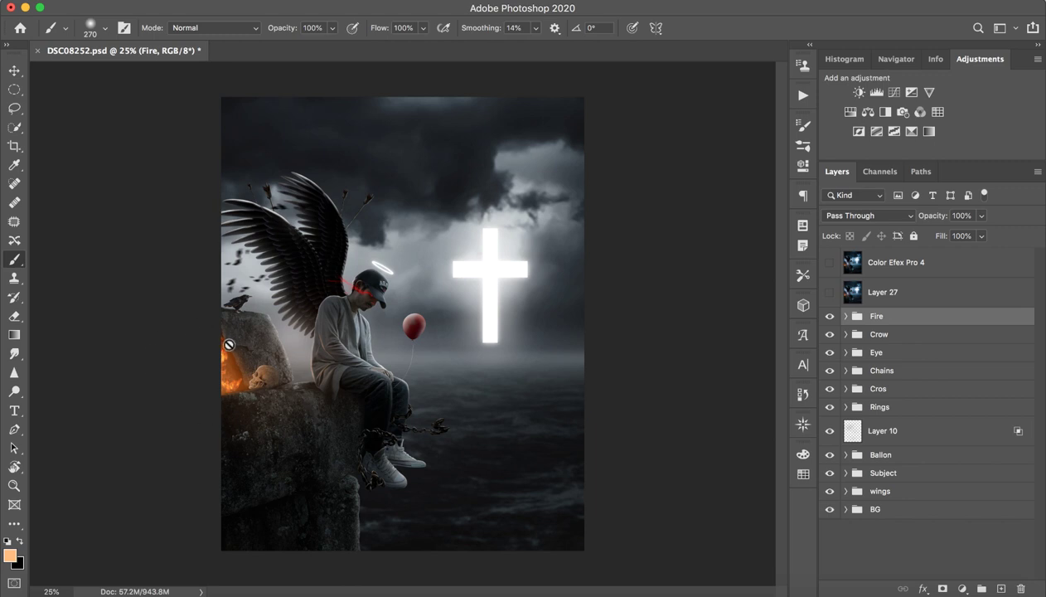
left_click(829, 317)
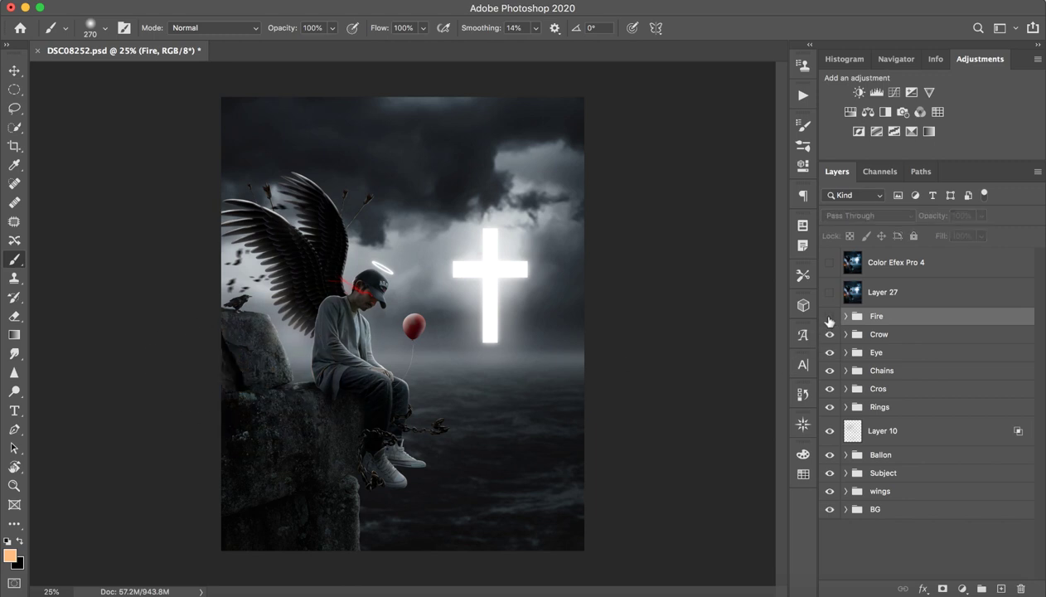
left_click(830, 317)
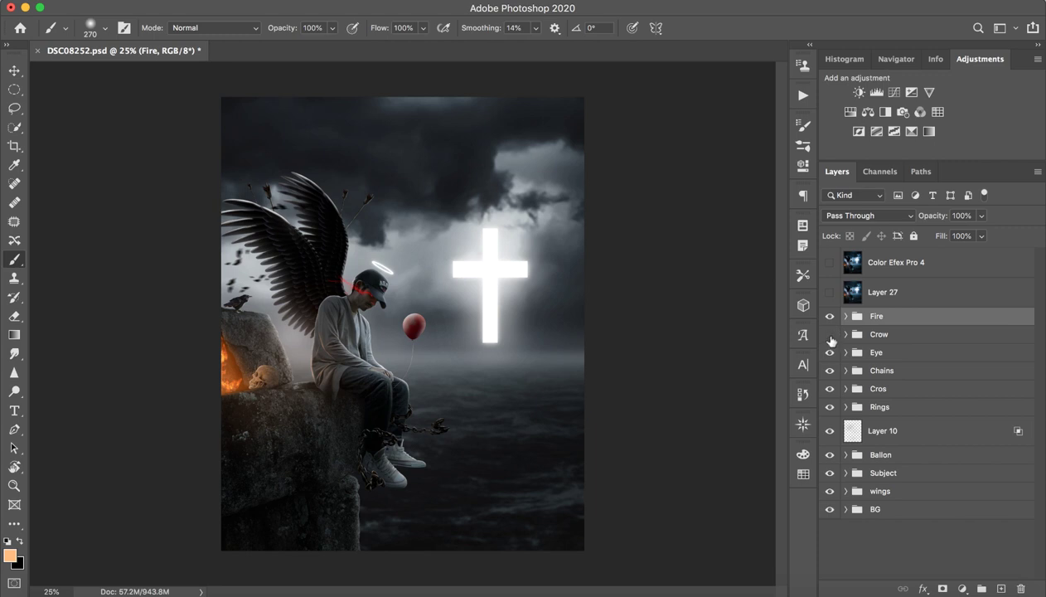
Compare the image with and without the Crow group, and hide both the Crow and Fire groups
left_click(830, 335)
left_click(830, 335)
left_click(830, 334)
left_click(830, 316)
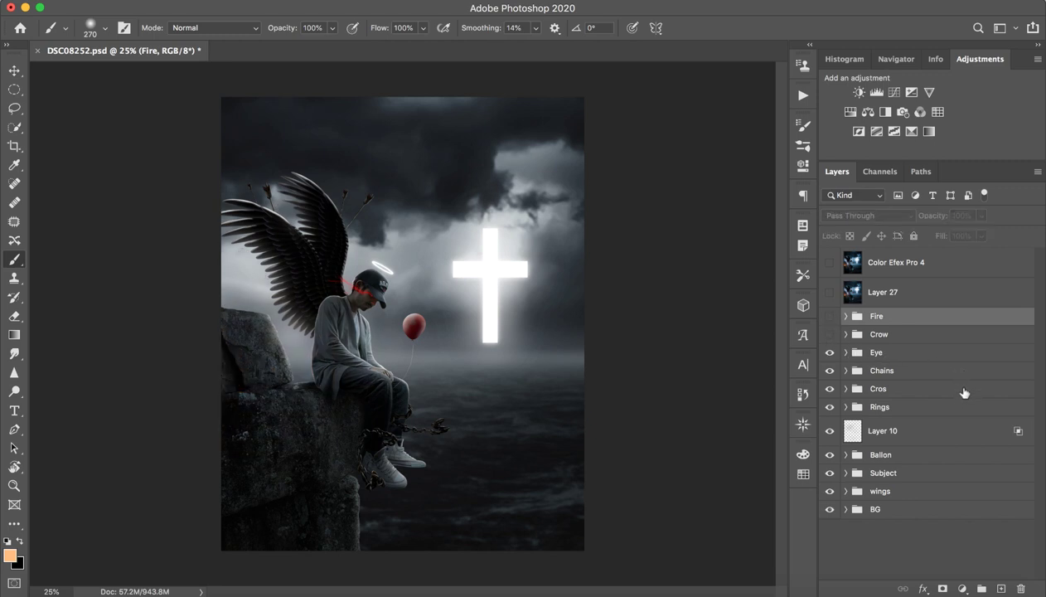
Select the Eye group, inspect the red glow on the man's face up close, and hide the group
left_click(885, 353)
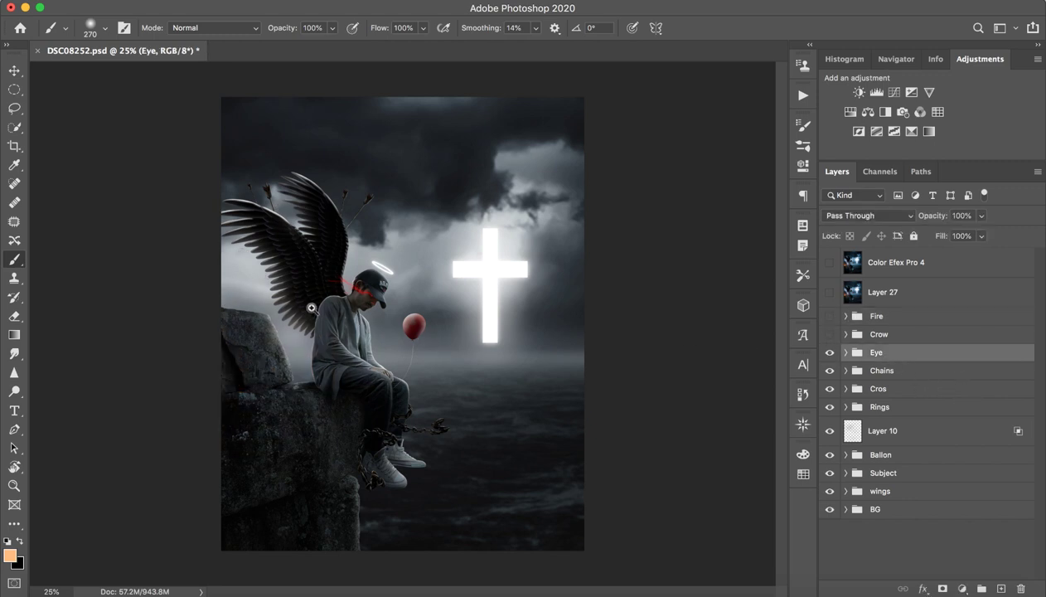
key("z")
left_click_drag(358, 290, 368, 313)
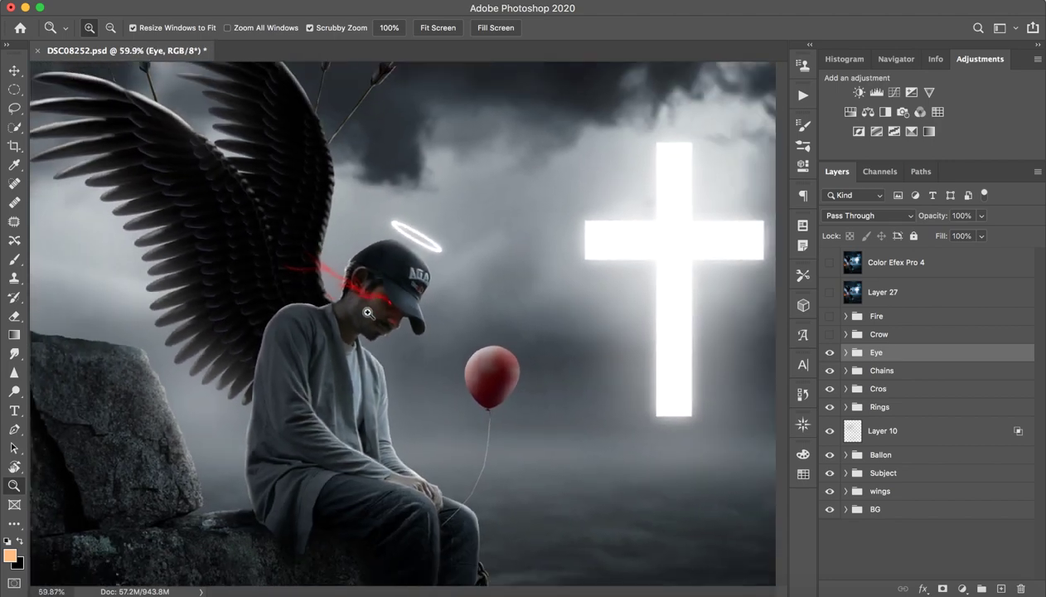
key("super+0")
key("b")
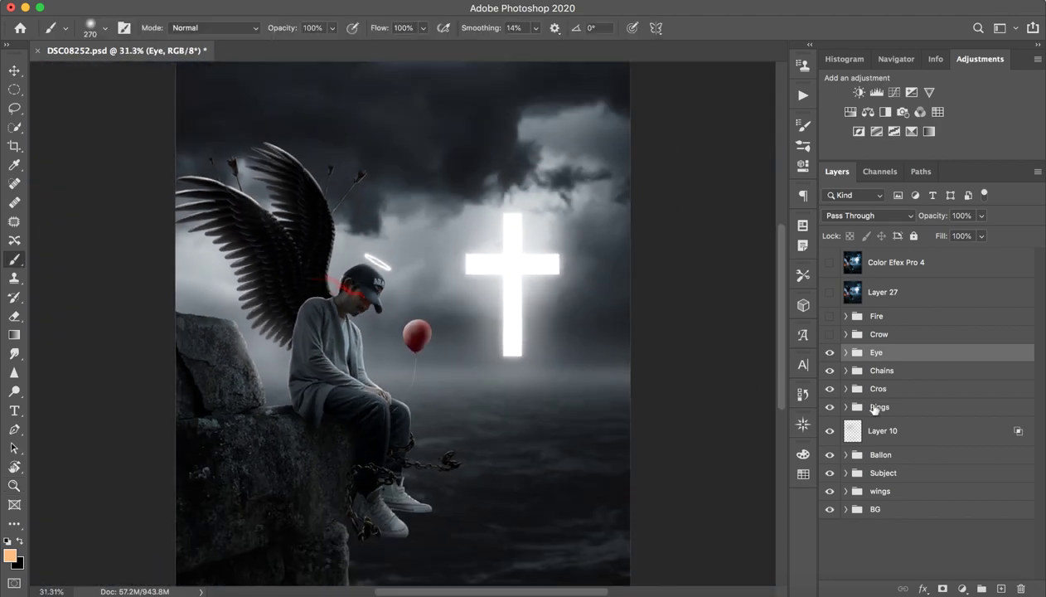
key("z")
mouse_move(556, 402)
left_mouse_down()
mouse_move(532, 411)
mouse_move(538, 388)
left_mouse_up()
key("b")
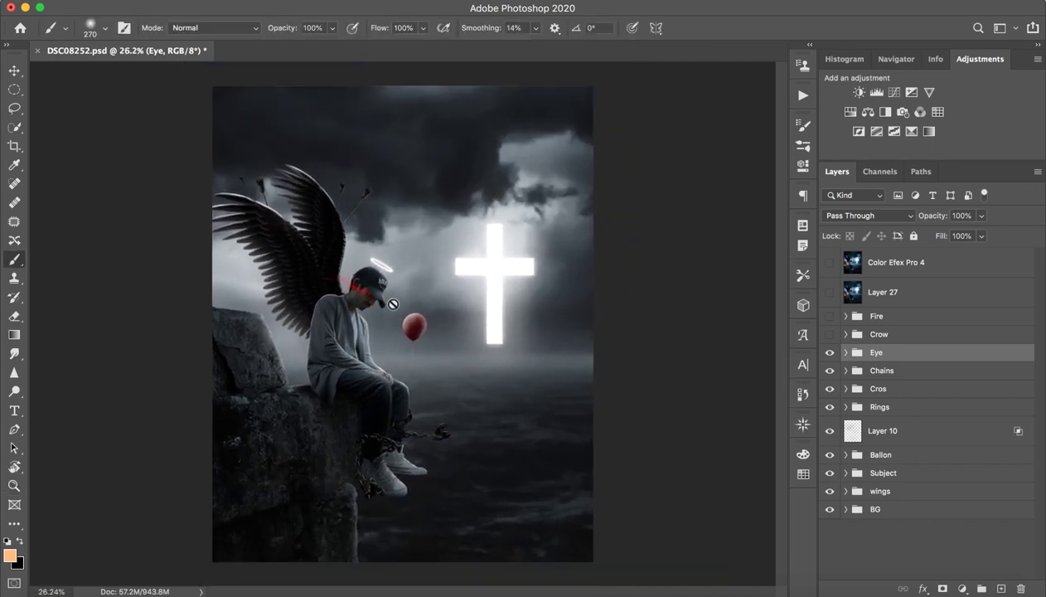
left_click(830, 352)
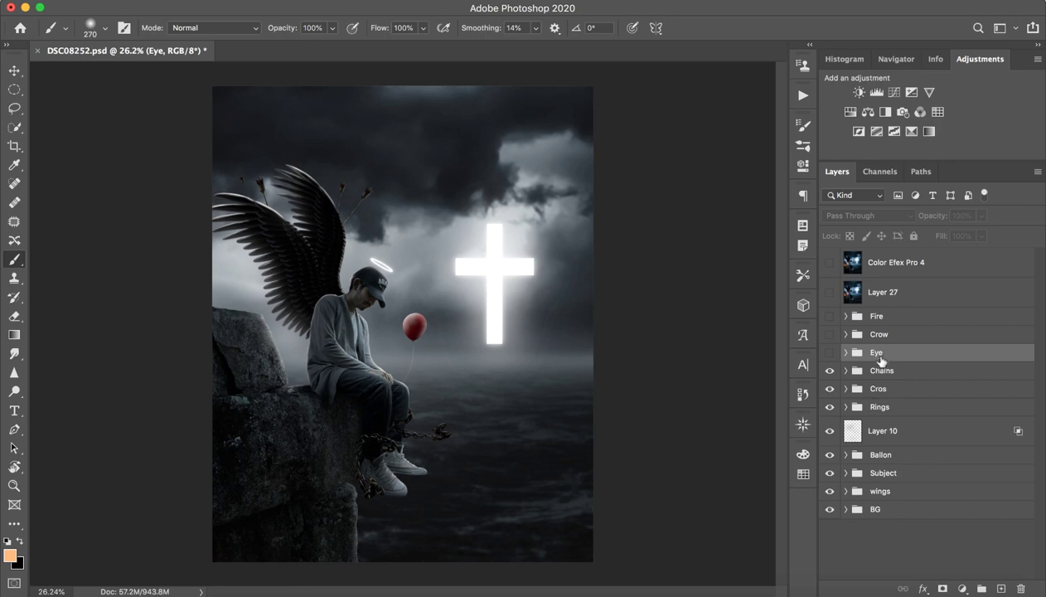
Select the Chains group, inspect the chains around the man's feet up close, and hide the group
left_click(905, 370)
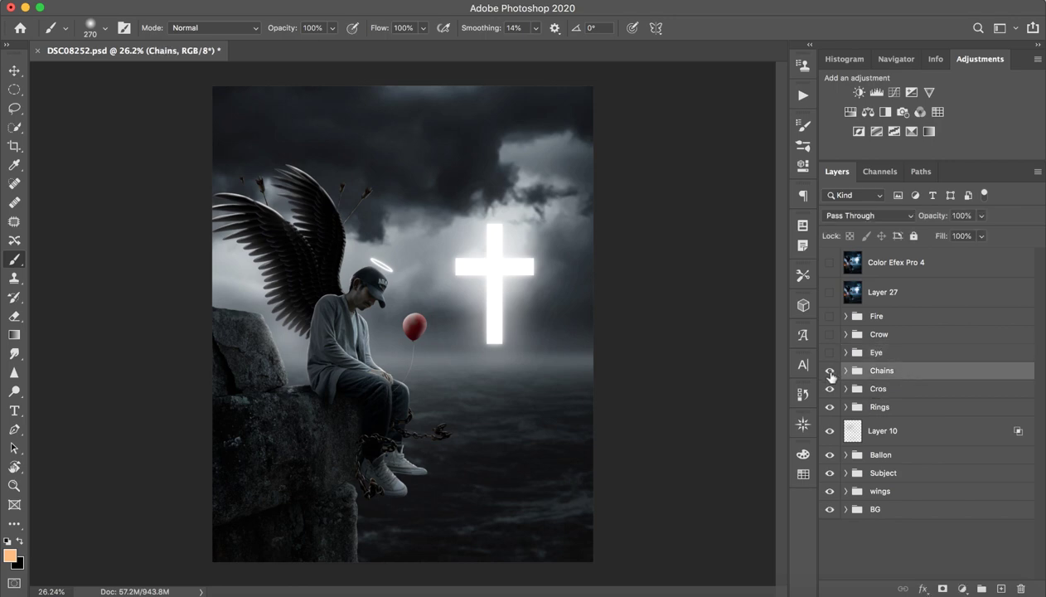
left_click(830, 371)
left_click(830, 371)
key("z")
mouse_move(393, 452)
left_mouse_down()
mouse_move(497, 455)
mouse_move(410, 454)
left_mouse_up()
key("b")
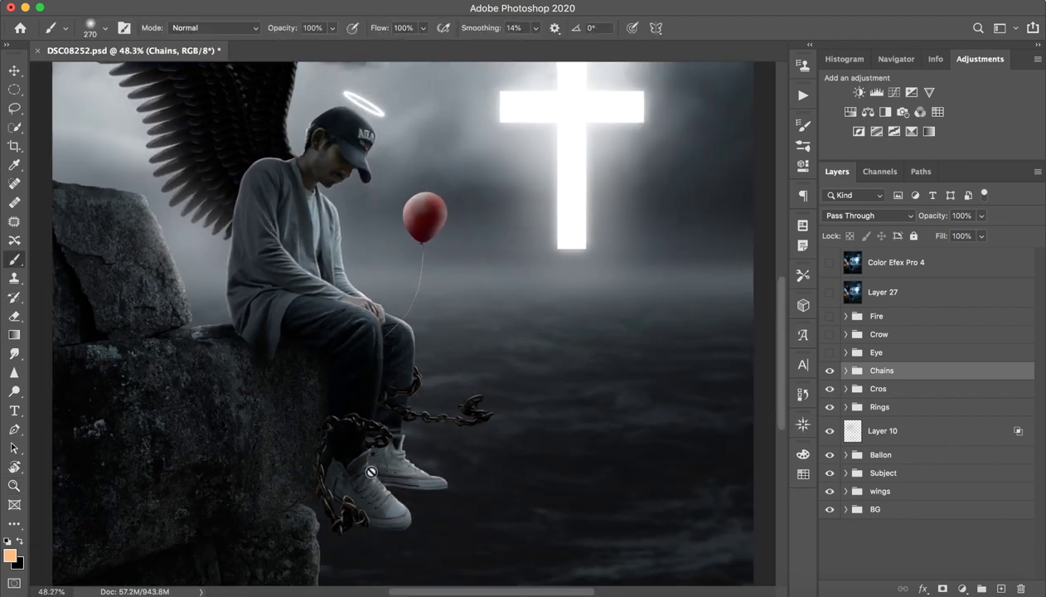
key("z")
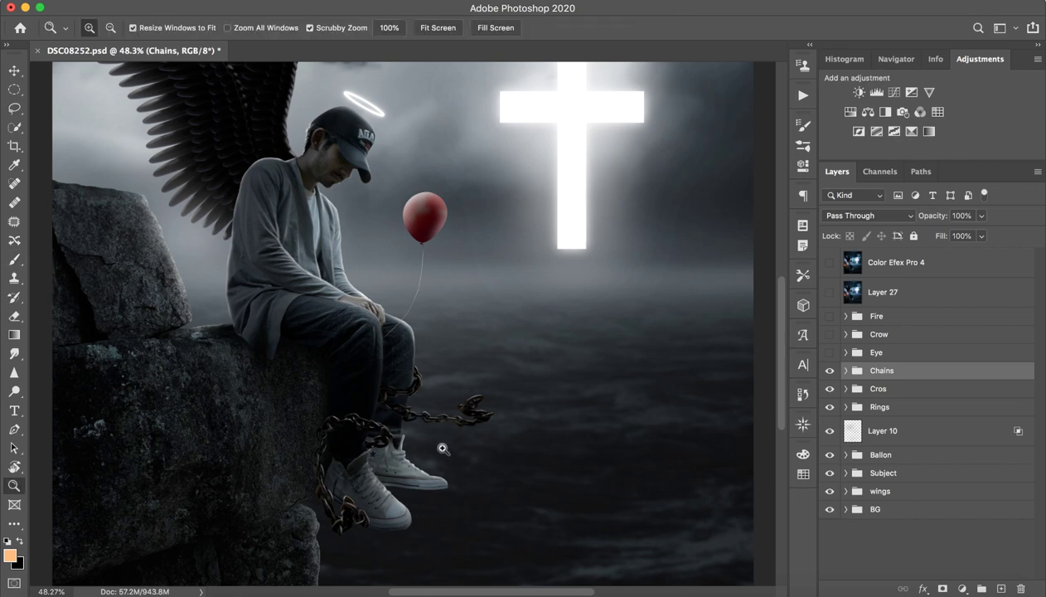
mouse_move(437, 444)
left_mouse_down()
mouse_move(394, 465)
mouse_move(418, 461)
left_mouse_up()
key("b")
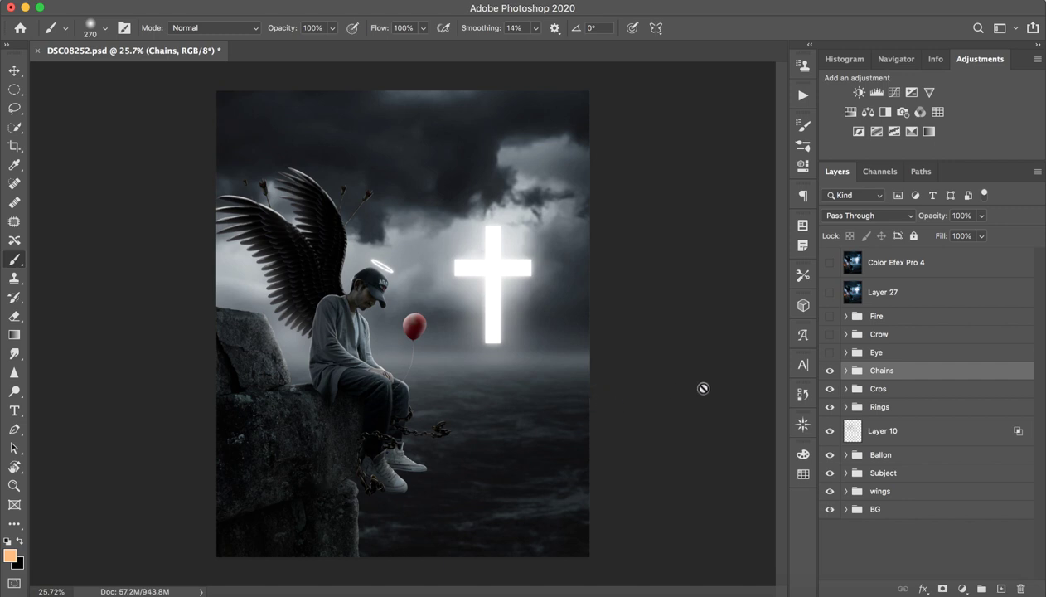
left_click(829, 371)
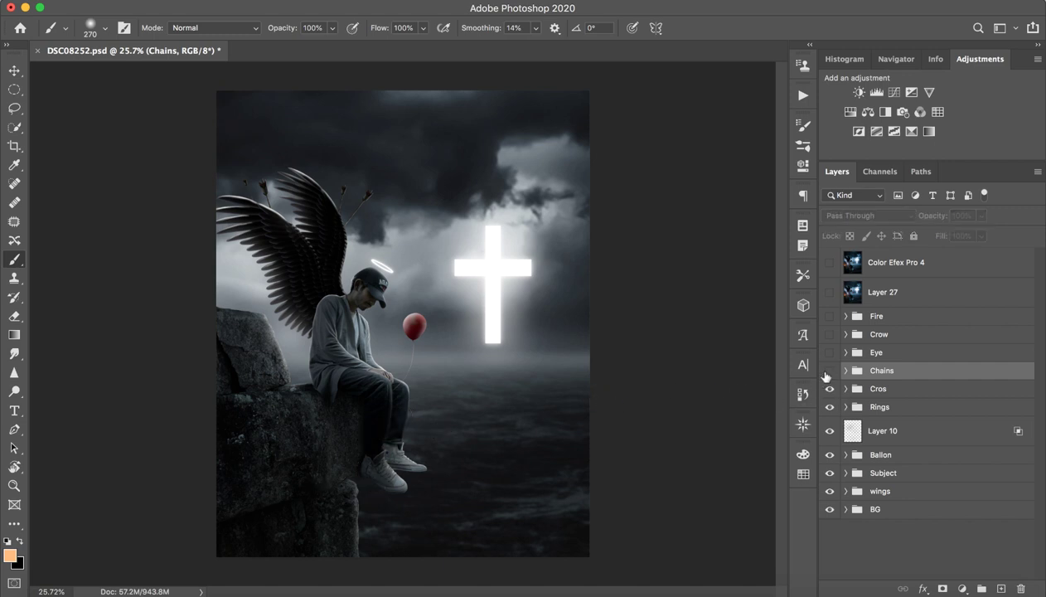
Compare the image with and without the glowing cross, and hide the Cros and Rings groups
left_click(829, 388)
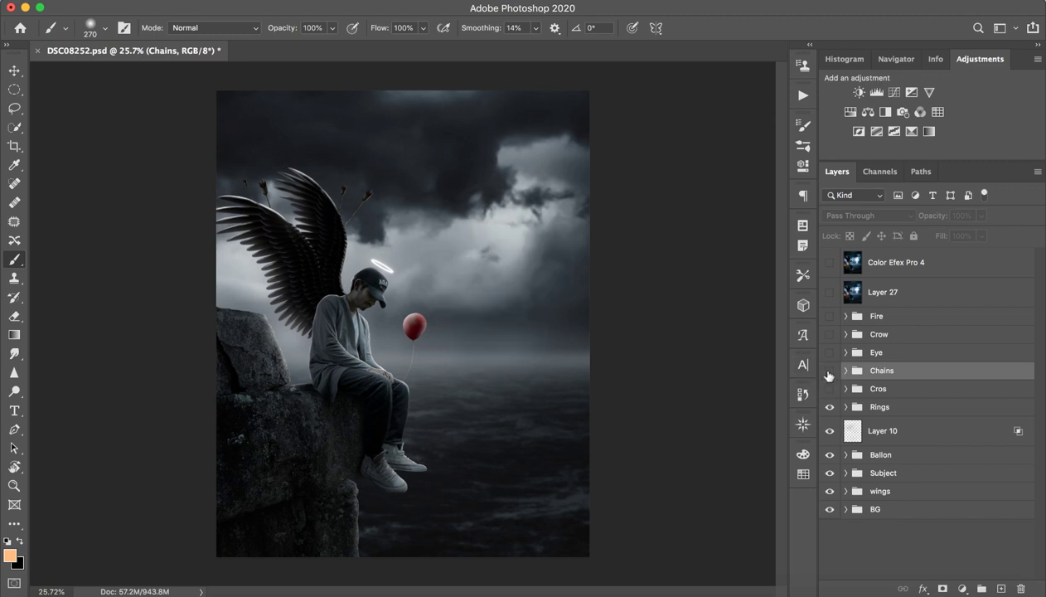
left_click(830, 371)
left_click(829, 373)
left_click(830, 389)
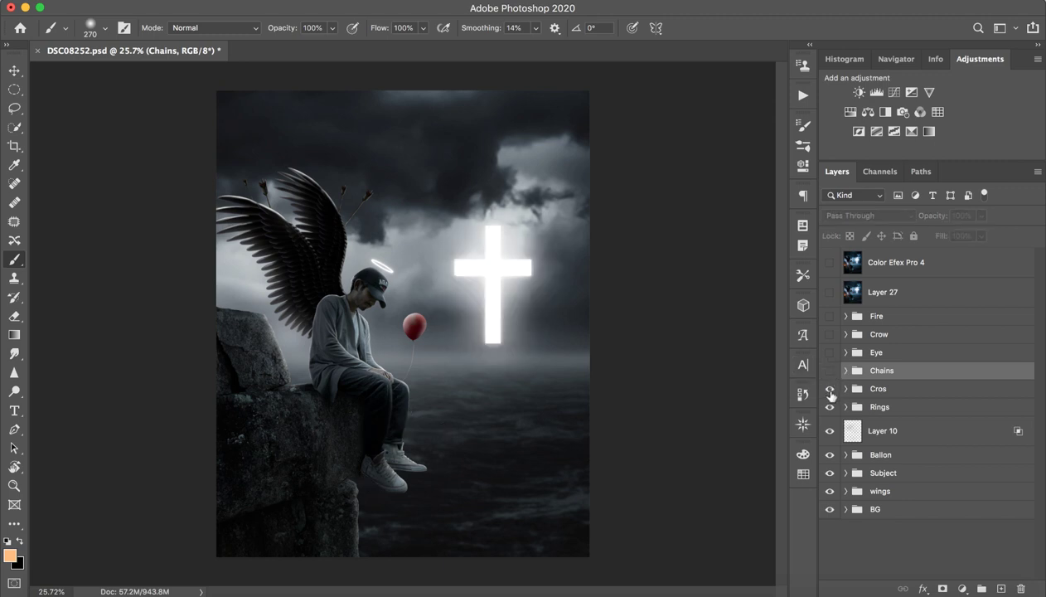
left_click(829, 390)
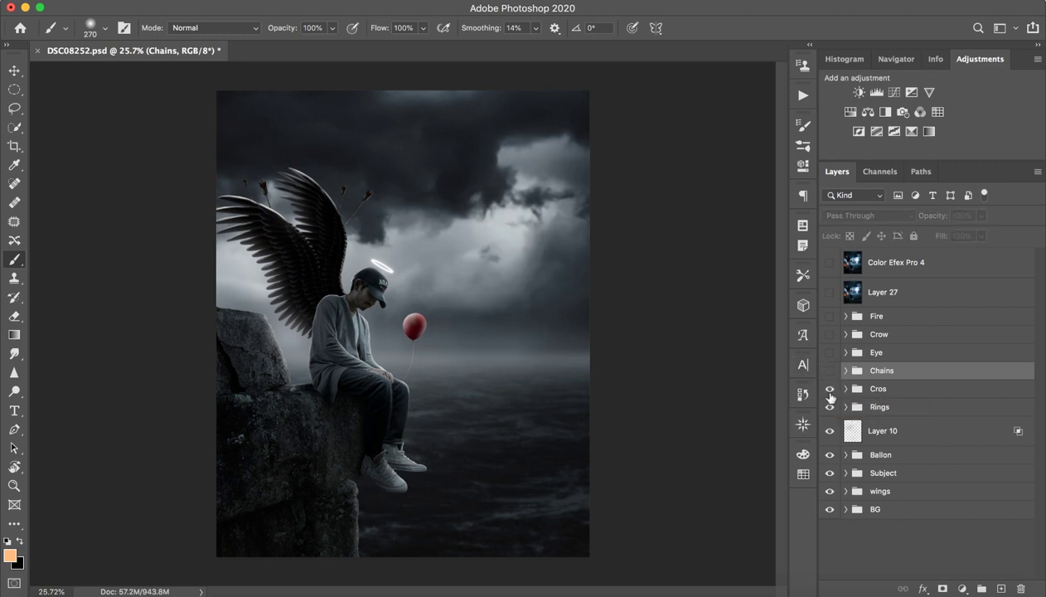
left_click(829, 390)
left_click(829, 389)
left_click(829, 389)
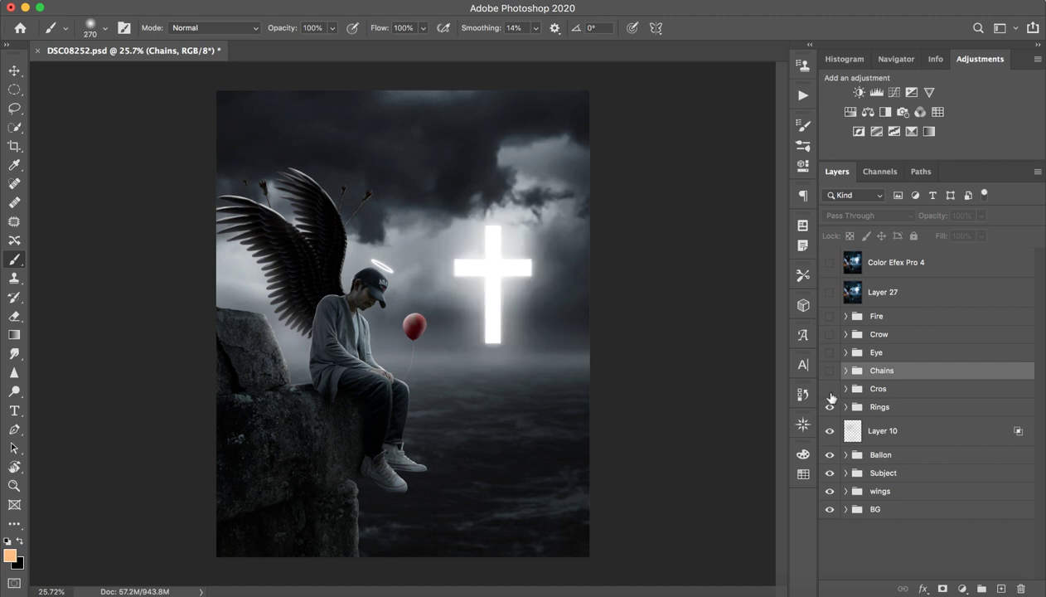
left_click(829, 389)
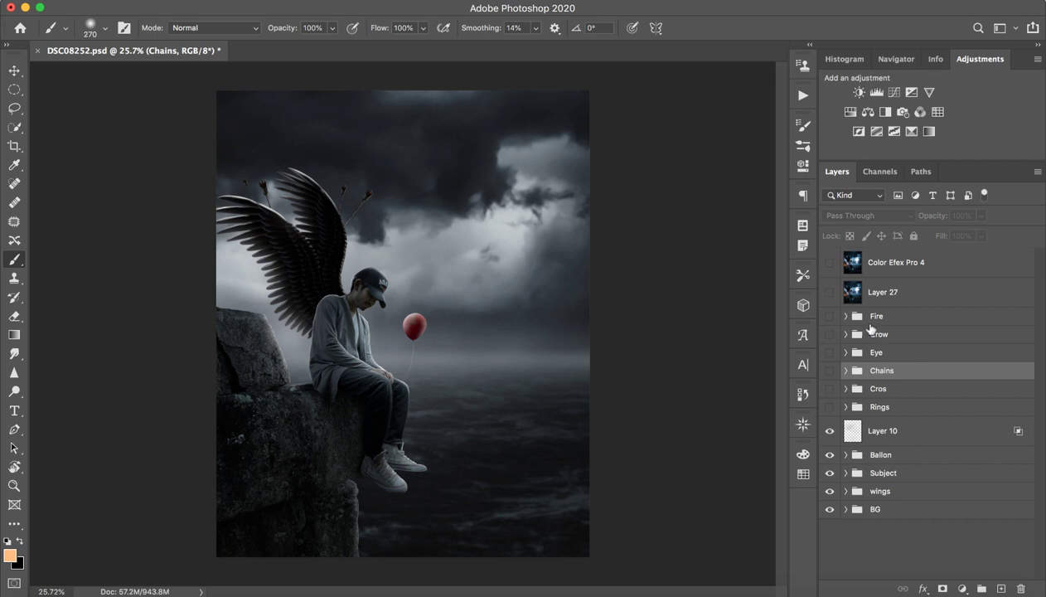
left_click(899, 408)
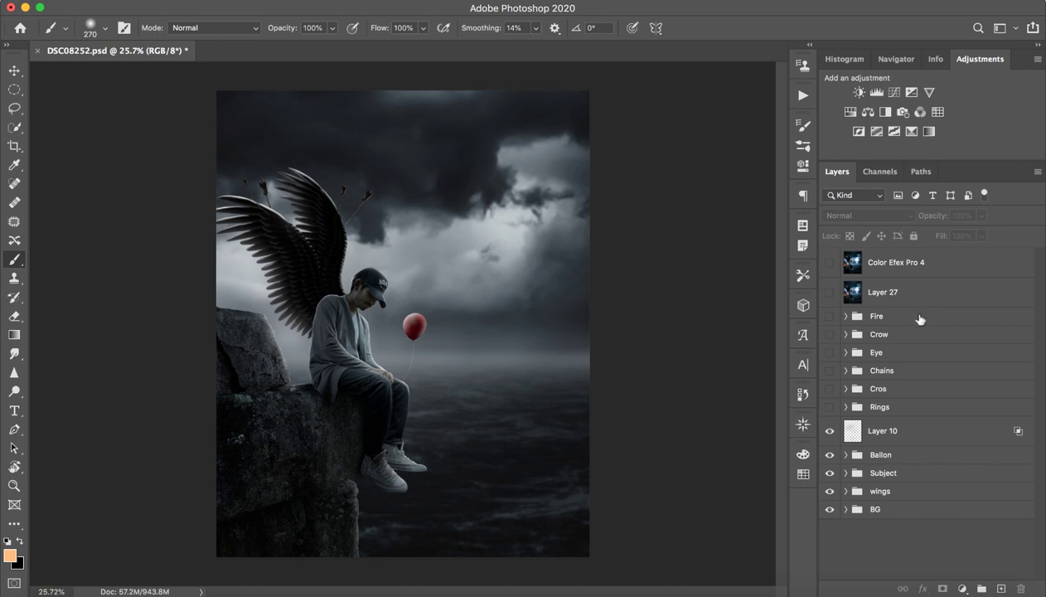
Select Layer 10, compare the image with and without it, and hide it
left_click(885, 429)
left_click(830, 430)
left_click(829, 430)
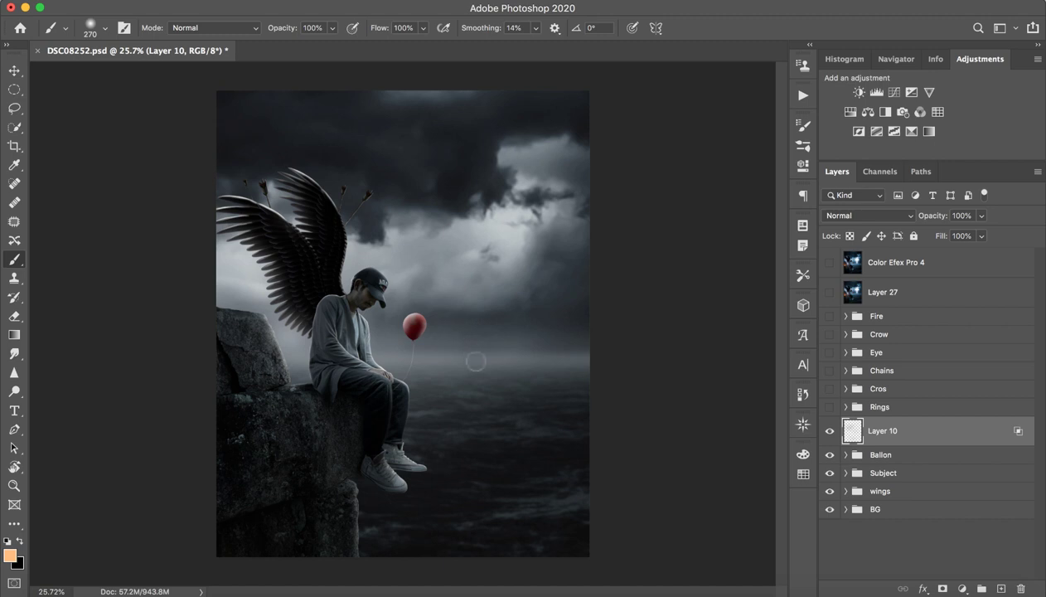
left_click(829, 430)
left_click(829, 431)
left_click(829, 431)
Select the Ballon group, compare the image with and without the red balloon, and hide the group
left_click(839, 455)
left_click(829, 456)
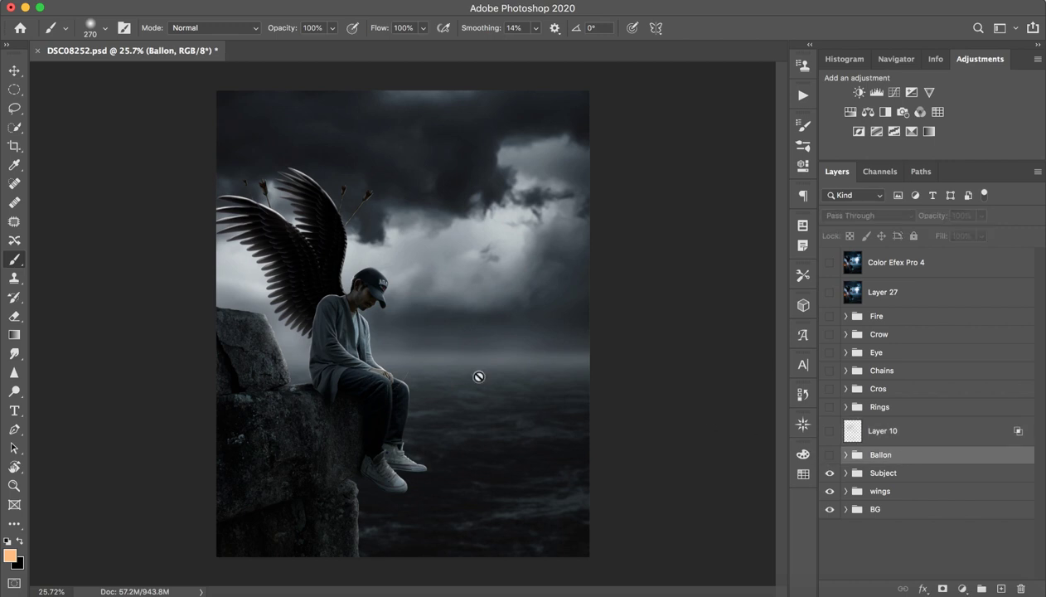
left_click(829, 456)
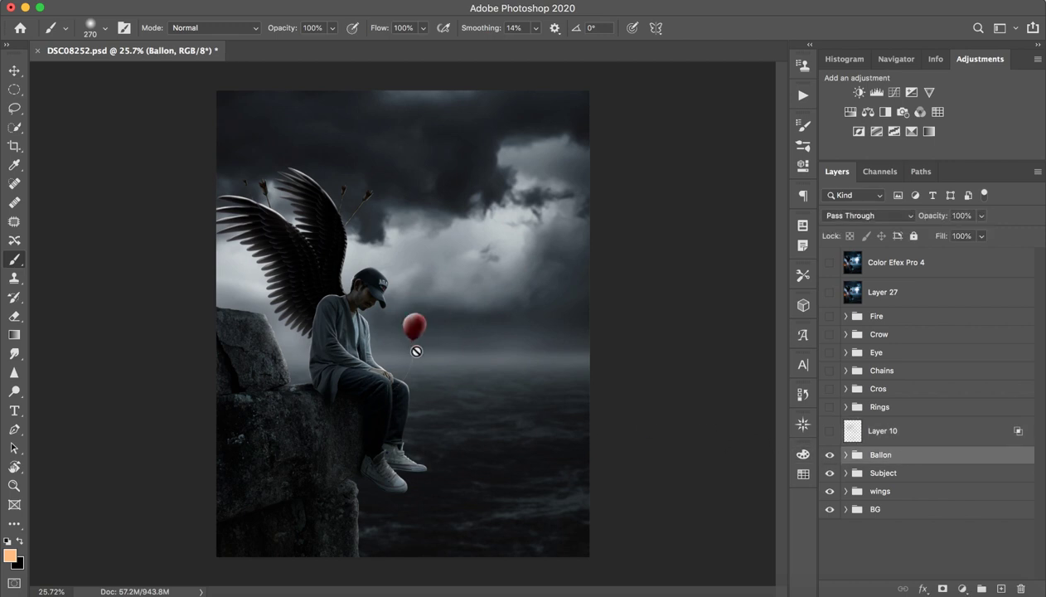
left_click(830, 455)
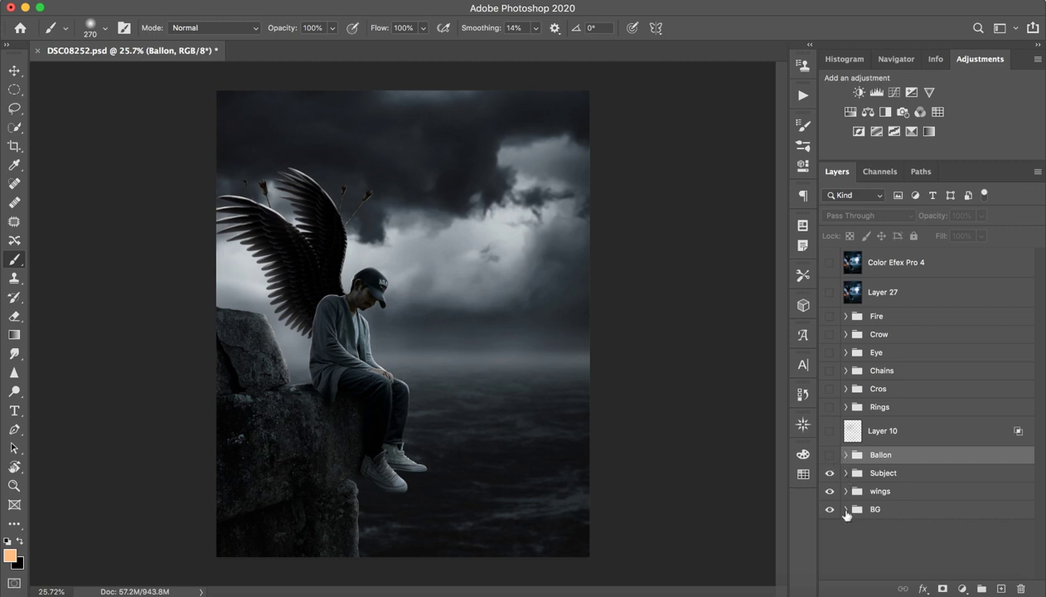
Select the Subject group, compare the image with and without the seated man, and hide the group
left_click(917, 477)
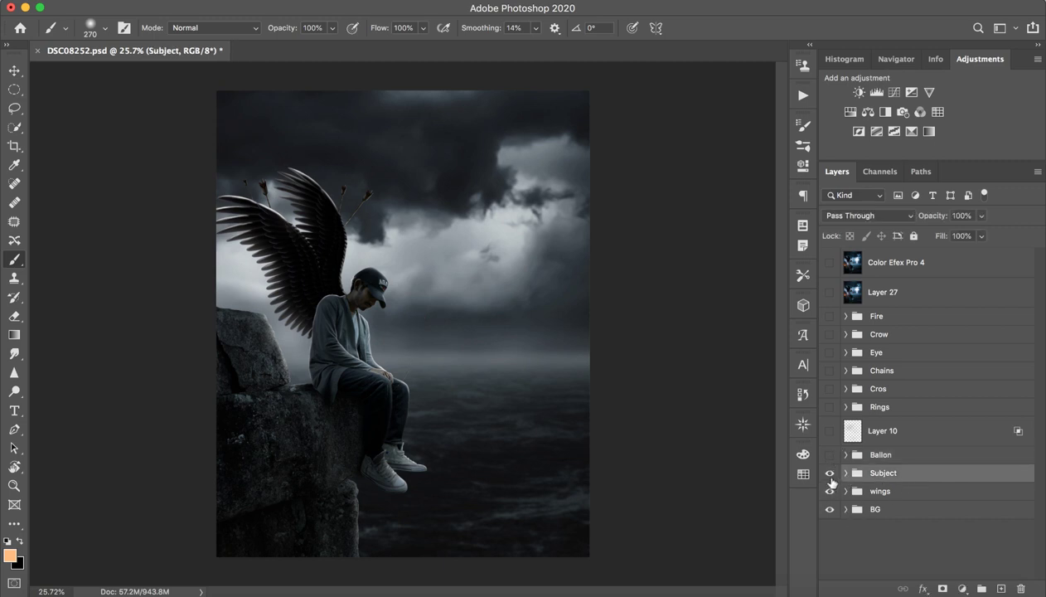
left_click(830, 474)
left_click(830, 473)
left_click(830, 473)
left_click(830, 473)
left_click(830, 473)
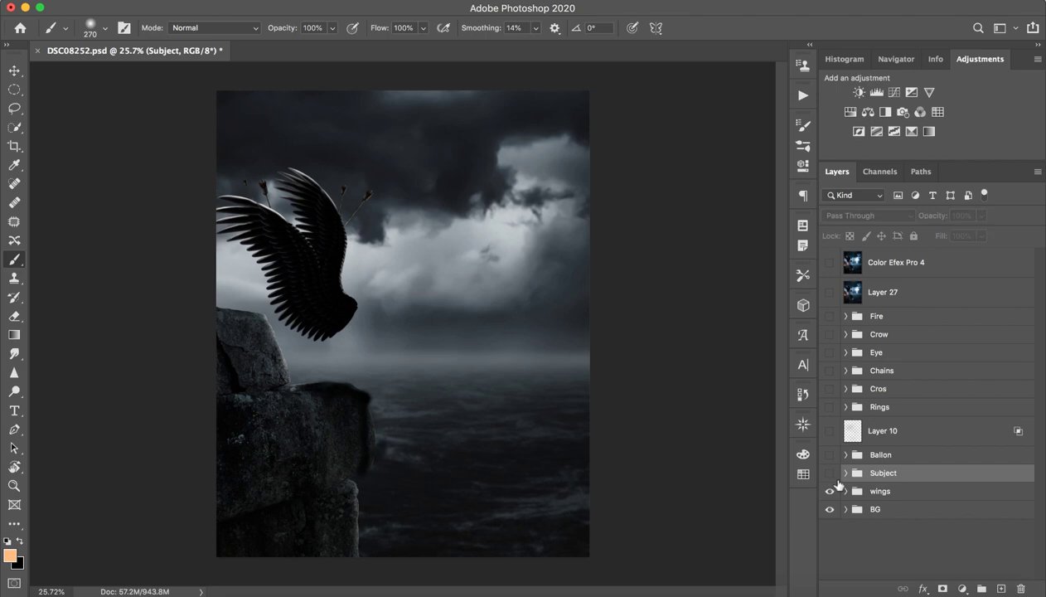
Show the Subject group again for a closer look at the seated man, and hide it
left_click(831, 475)
left_click(831, 474)
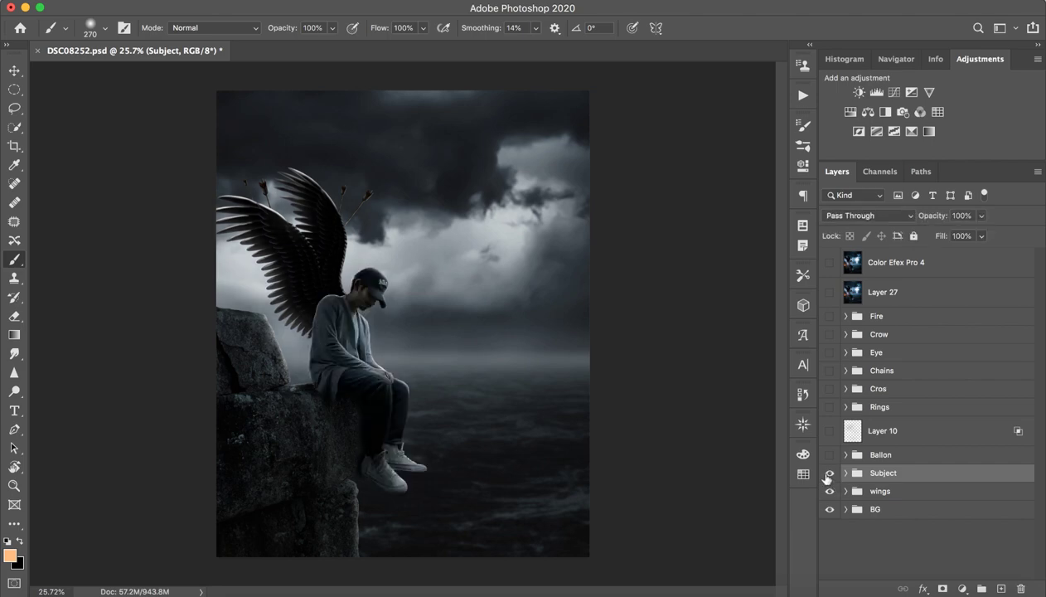
key("z")
mouse_move(316, 322)
left_mouse_down()
mouse_move(390, 319)
mouse_move(328, 323)
left_mouse_up()
key("b")
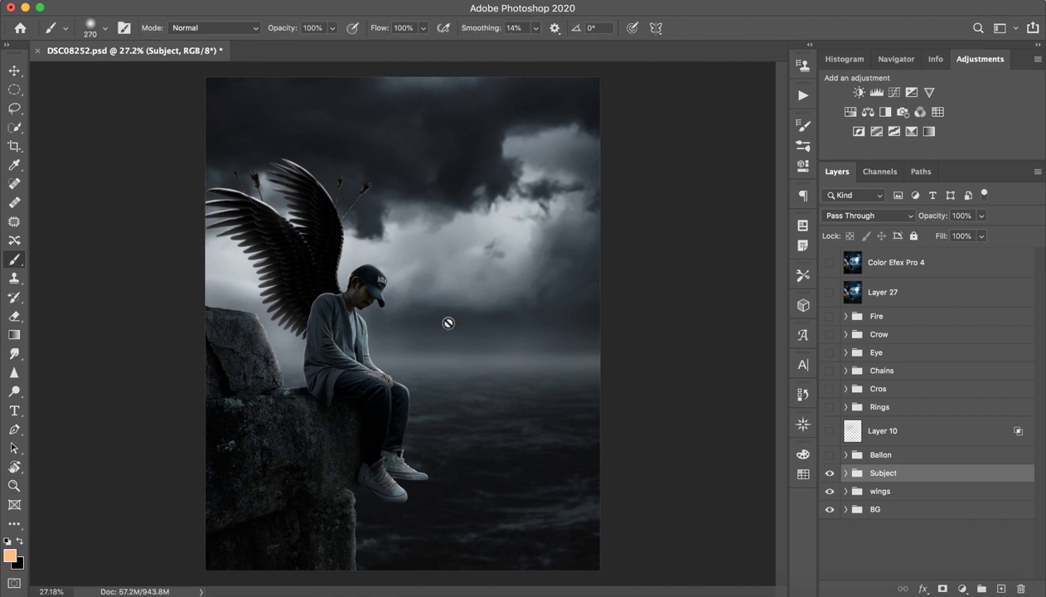
left_click(830, 473)
Compare the image with and without the black wings, and hide the wings group
left_click(830, 491)
left_click(832, 492)
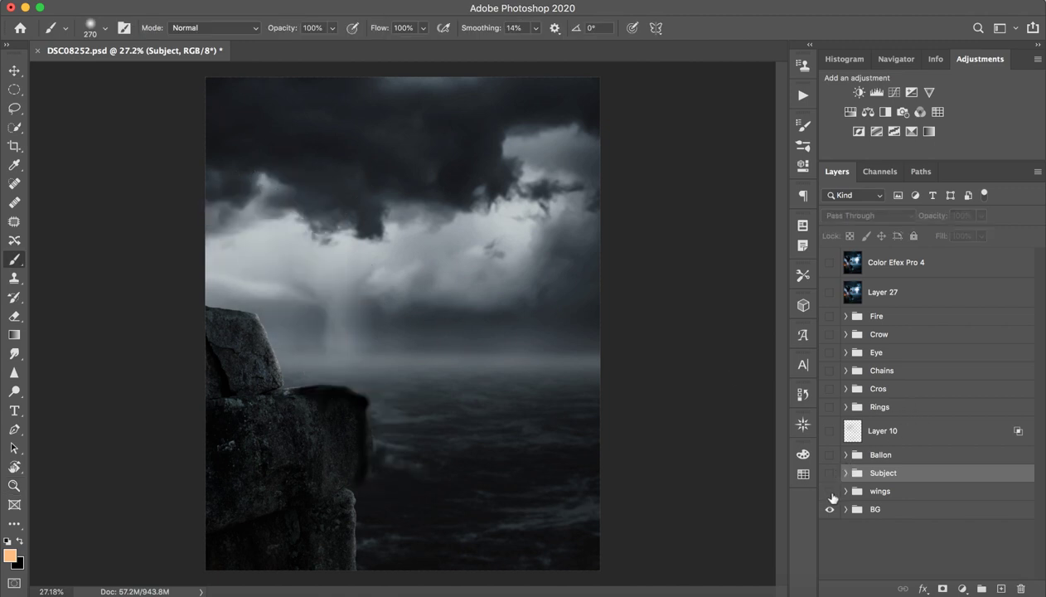
left_click(832, 494)
left_click(830, 492)
Compare the canvas with and without the background scene, select the BG group and leave it shown
left_click(830, 510)
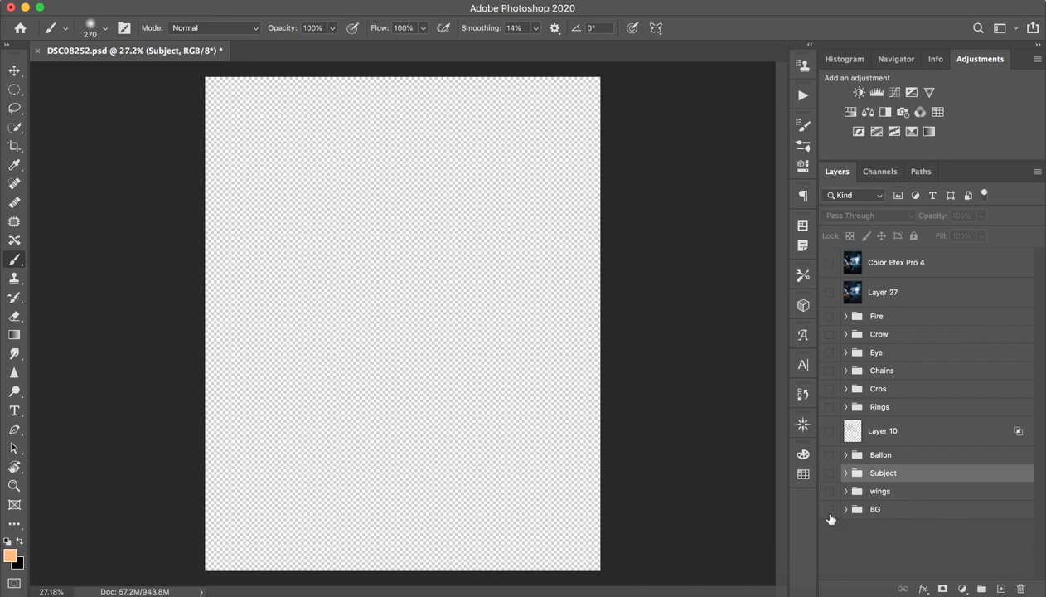
left_click(830, 509)
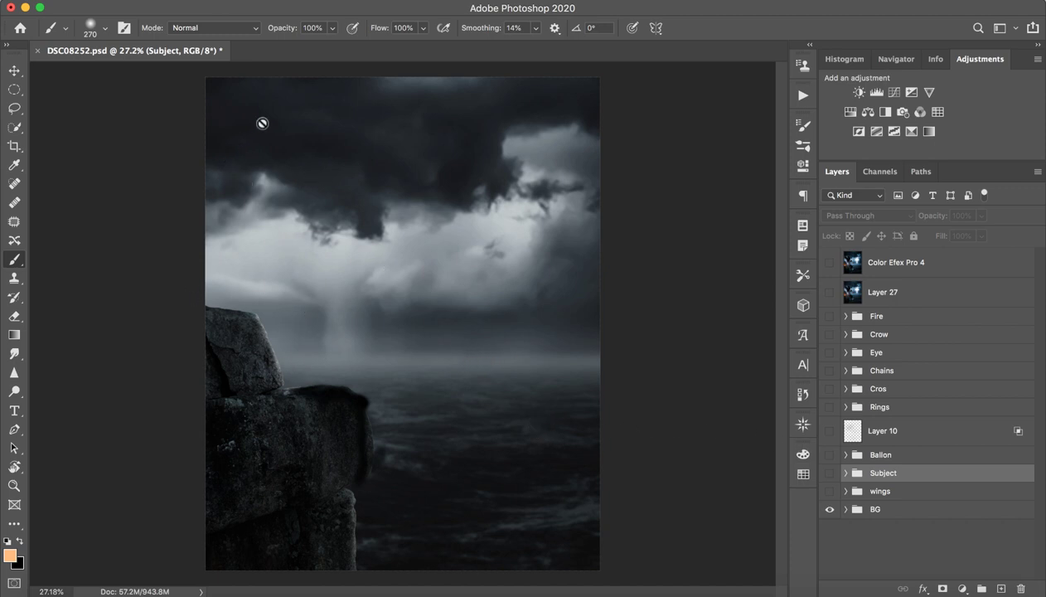
left_click(842, 509)
left_click(830, 510)
left_click(830, 510)
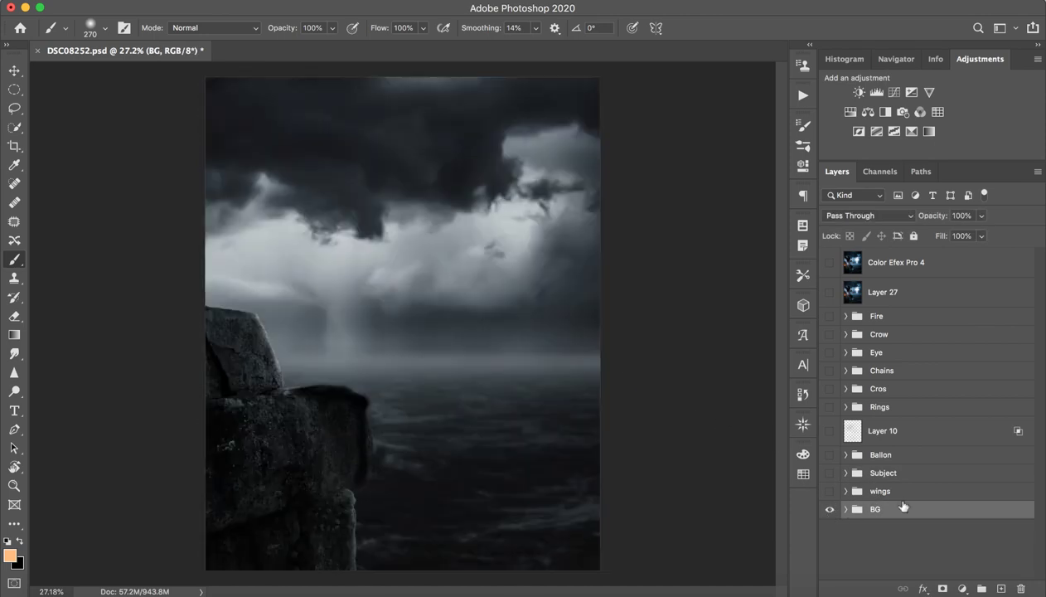
Try to convert the BG group to a smart object
right_click(920, 506)
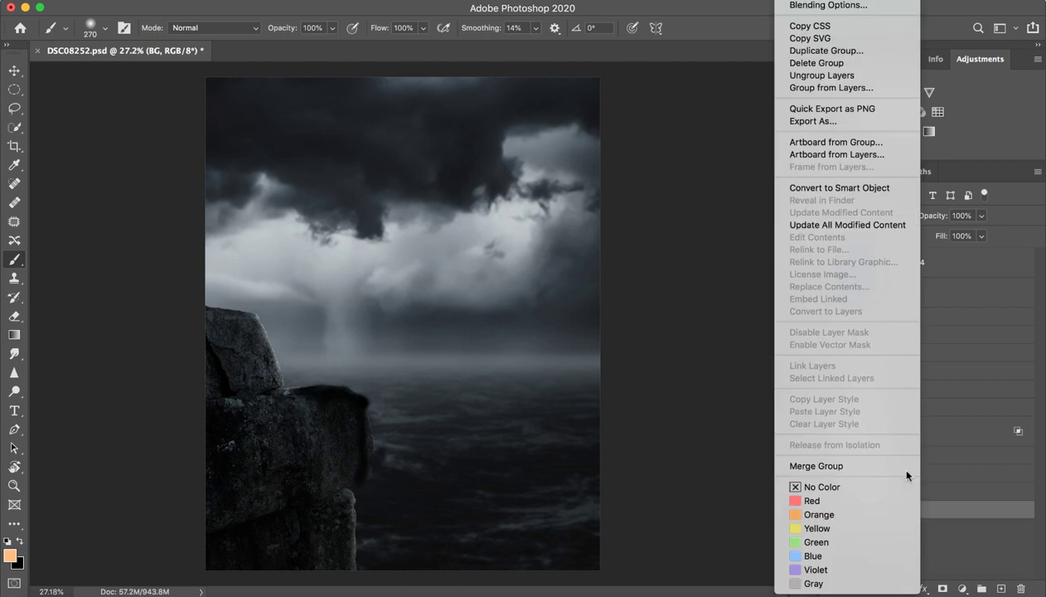
left_click(839, 188)
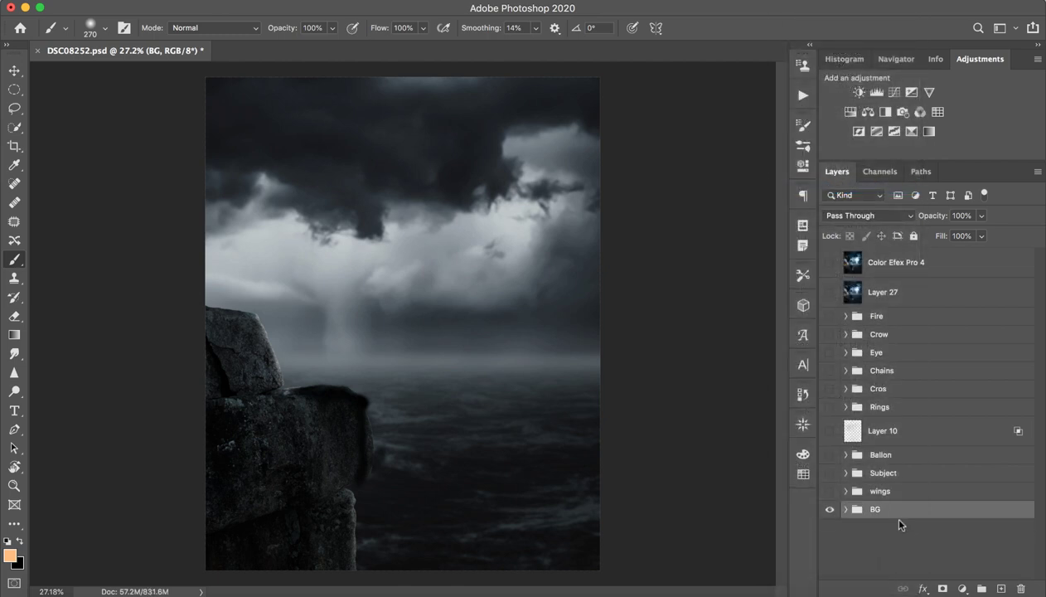
right_click(887, 510)
right_click(938, 502)
key("Escape")
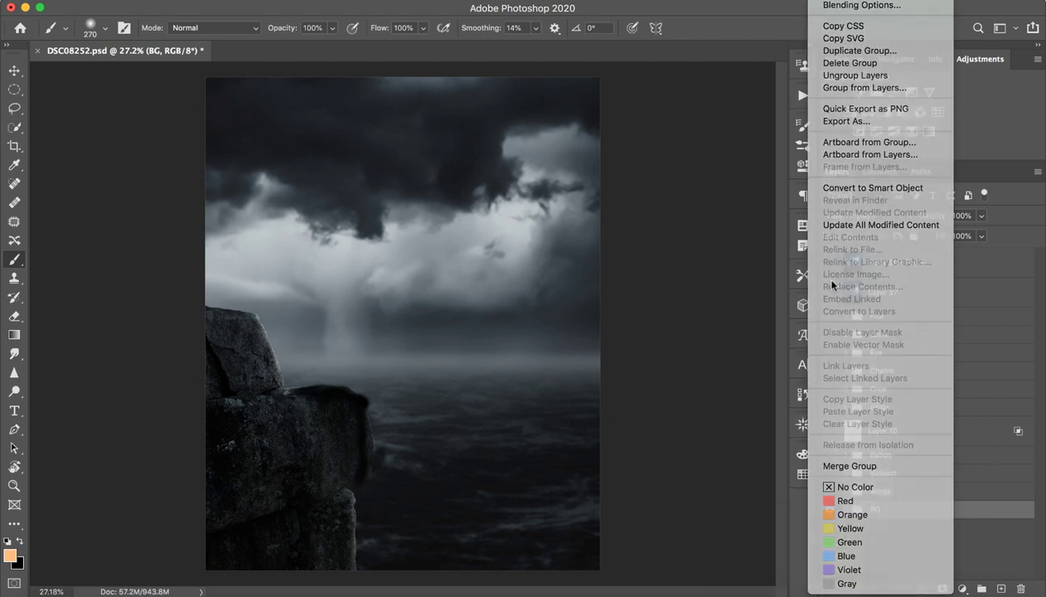
Quick-export the BG group as BG.png into a new folder named Soul on the Desktop
right_click(956, 514)
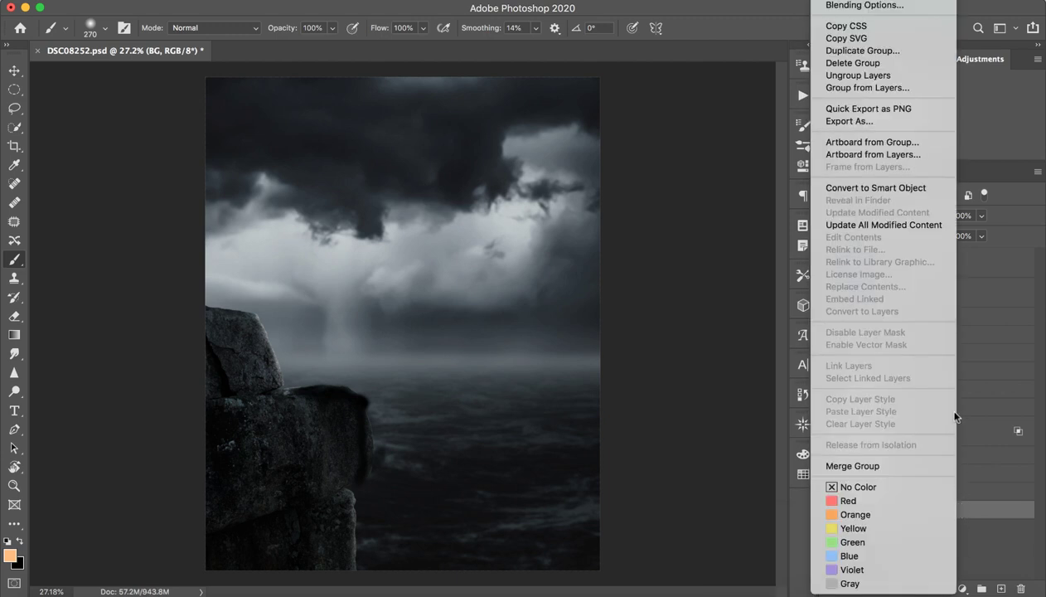
left_click(862, 107)
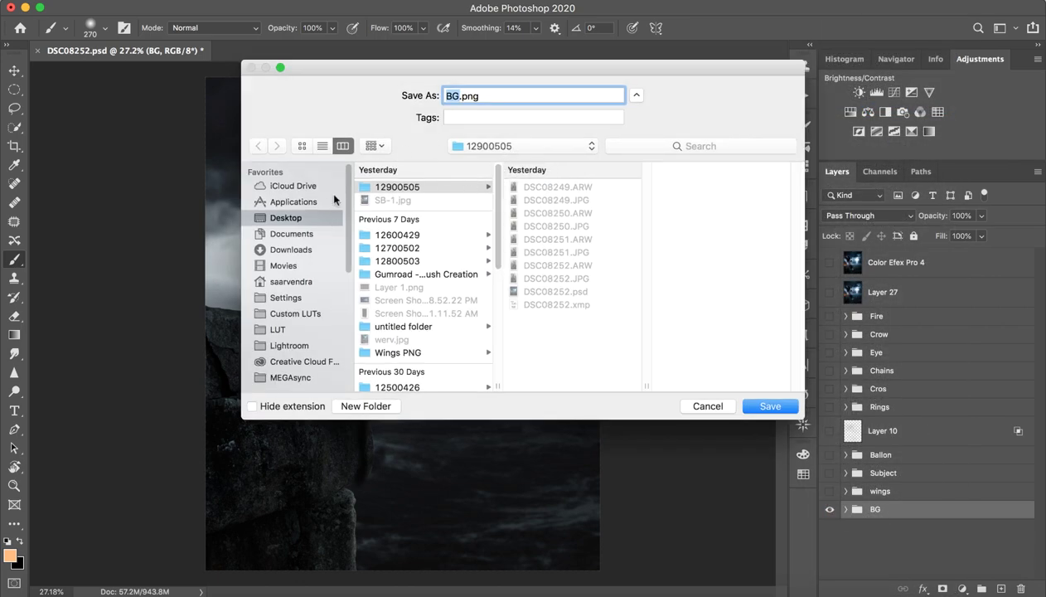
left_click(300, 216)
left_click(367, 406)
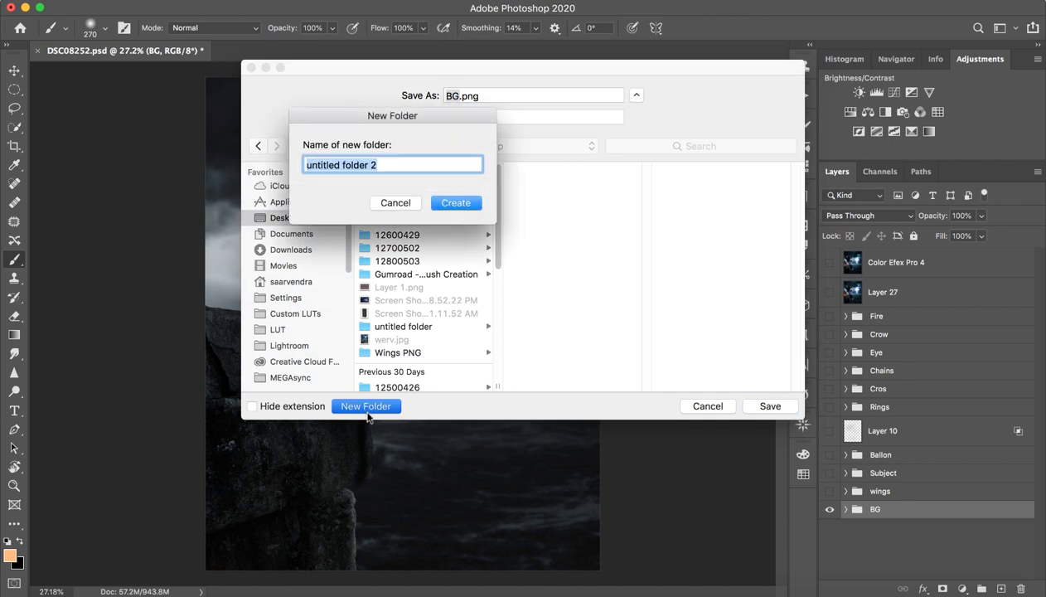
type("Soul")
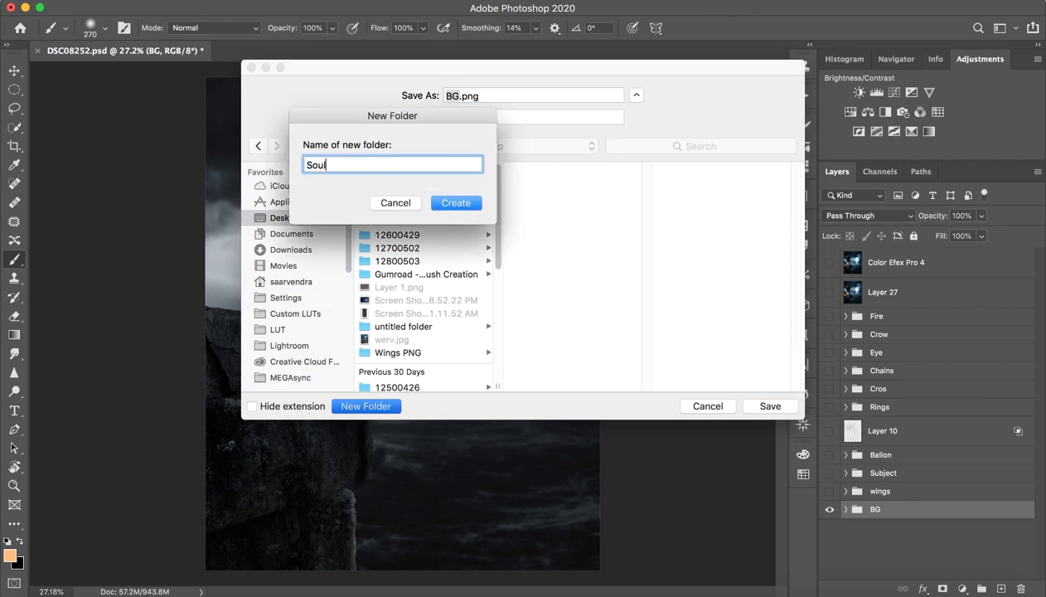
key("Return")
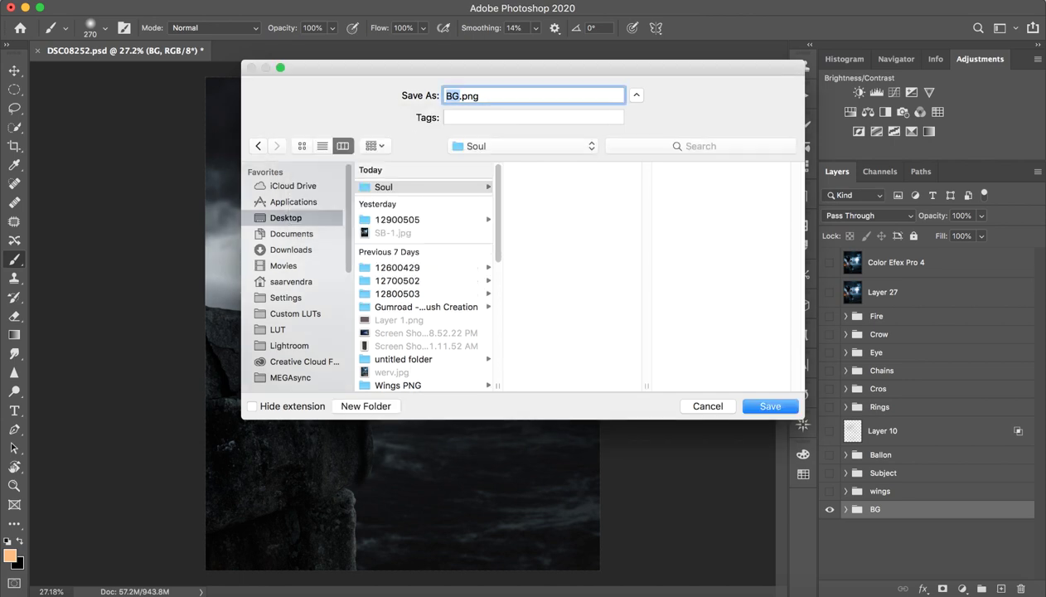
left_click(759, 406)
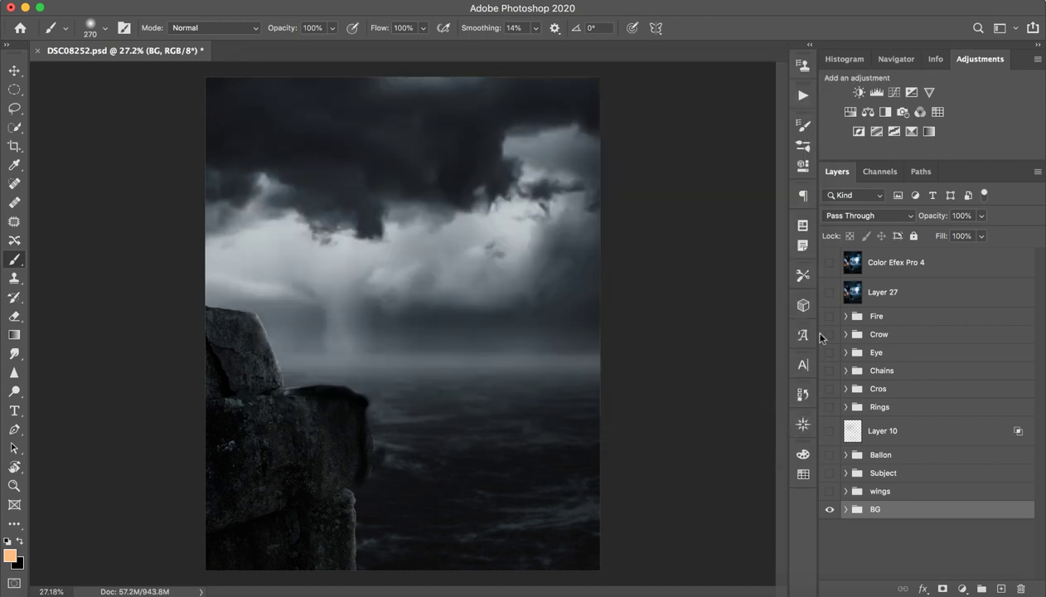
Show only the wings group instead of BG, and quick-export it as wings.png into the Soul folder
left_click(830, 509)
left_click(830, 491)
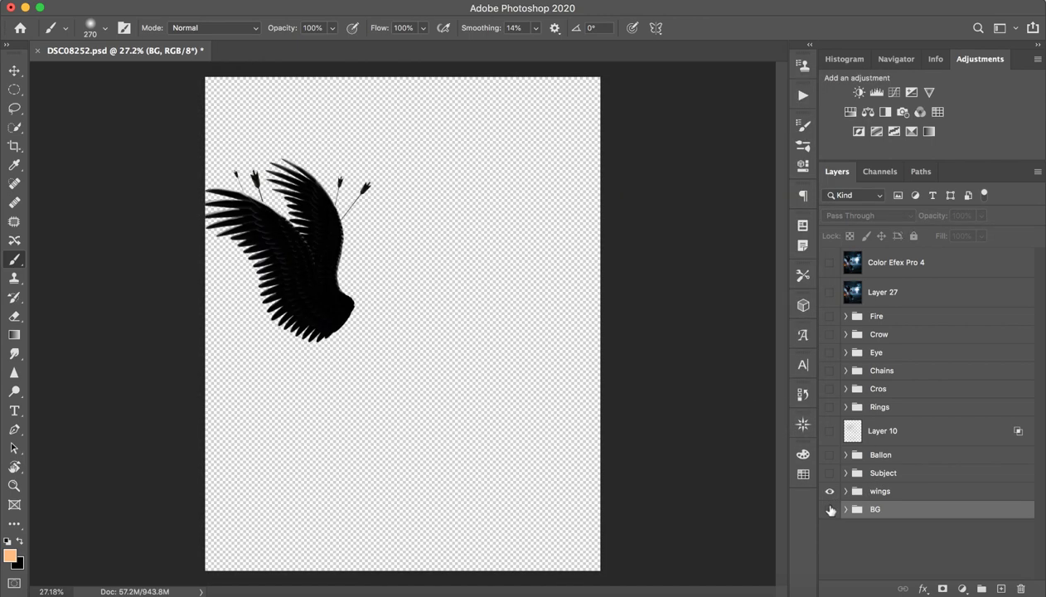
right_click(922, 492)
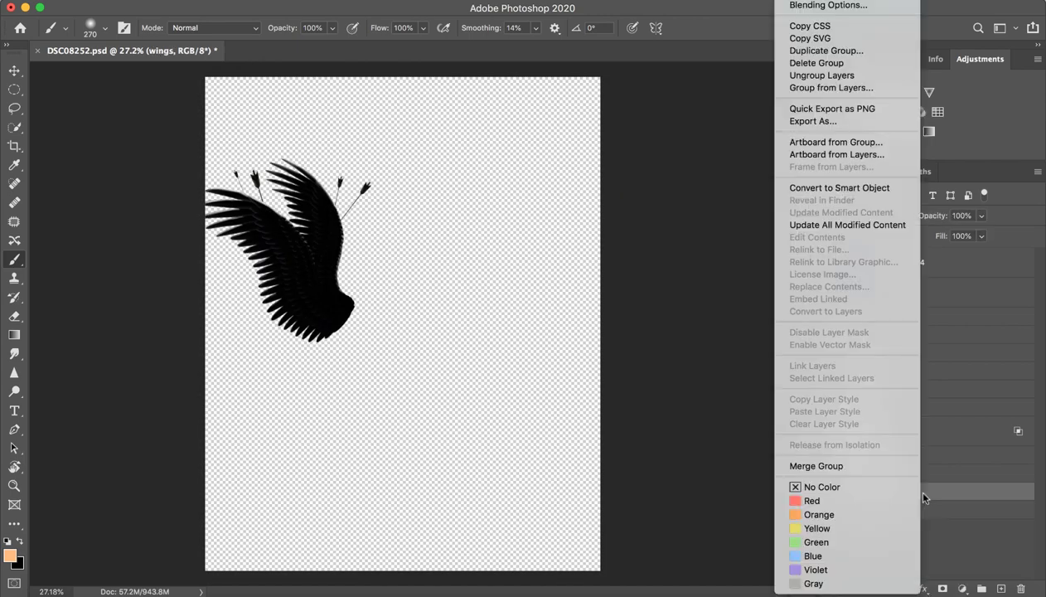
left_click(854, 109)
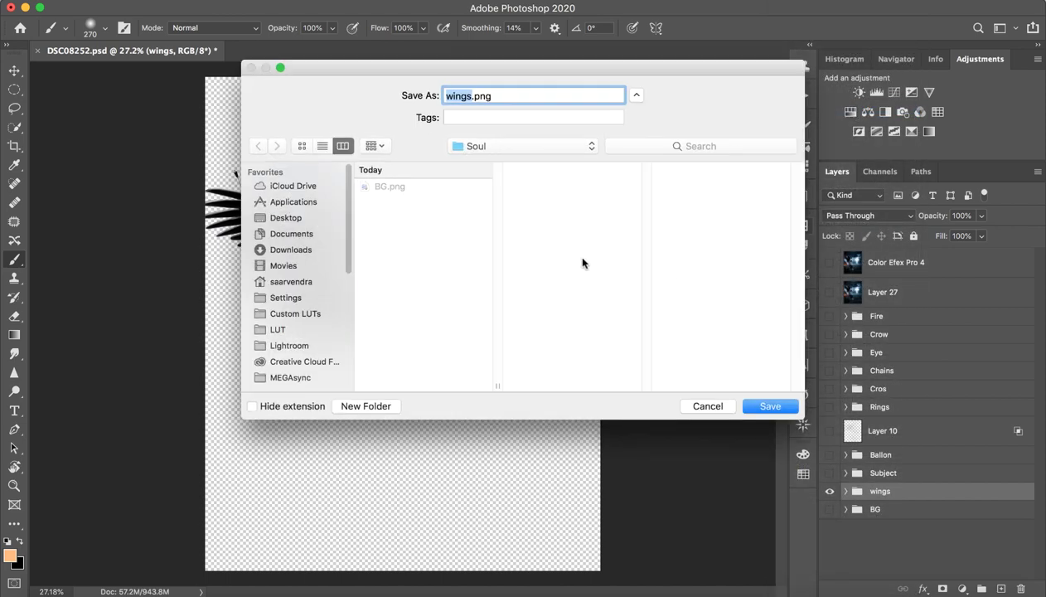
left_click(789, 414)
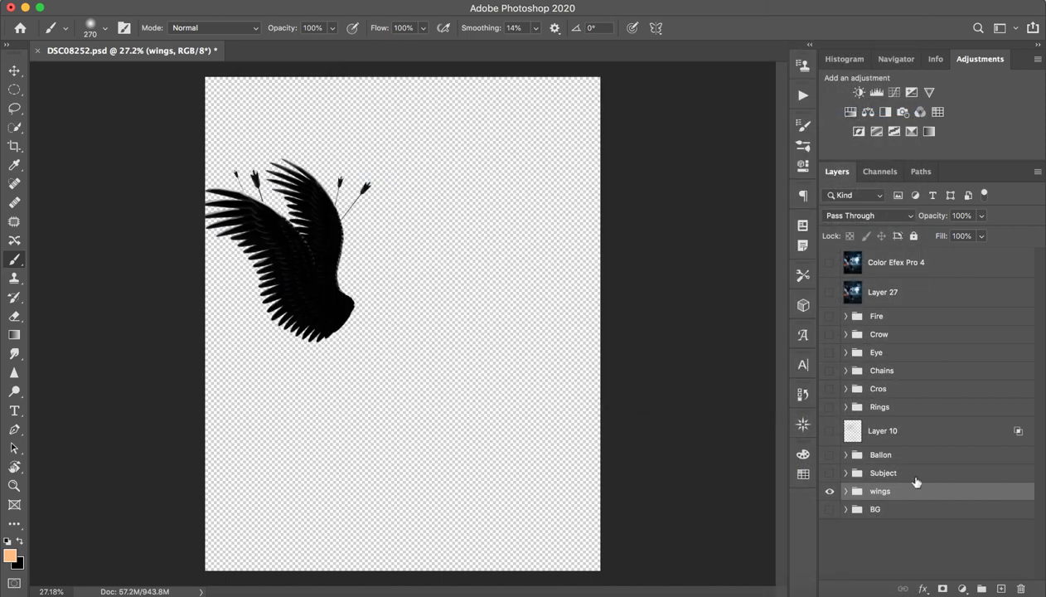
Hide the wings group, and show and select the Subject group
left_click(830, 491)
left_click(830, 473)
left_click(913, 473)
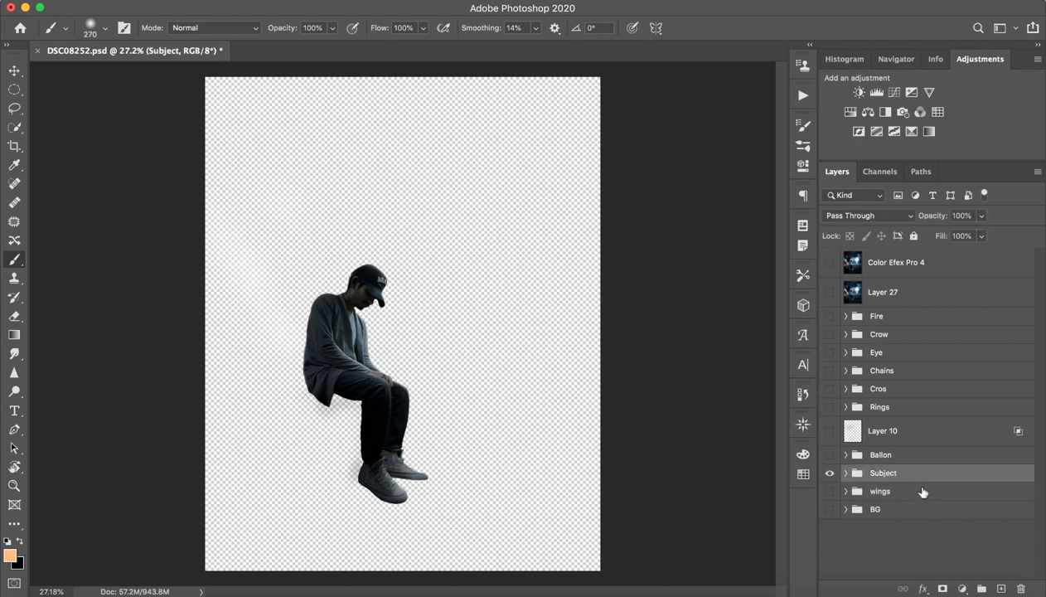
right_click(912, 474)
left_click(848, 122)
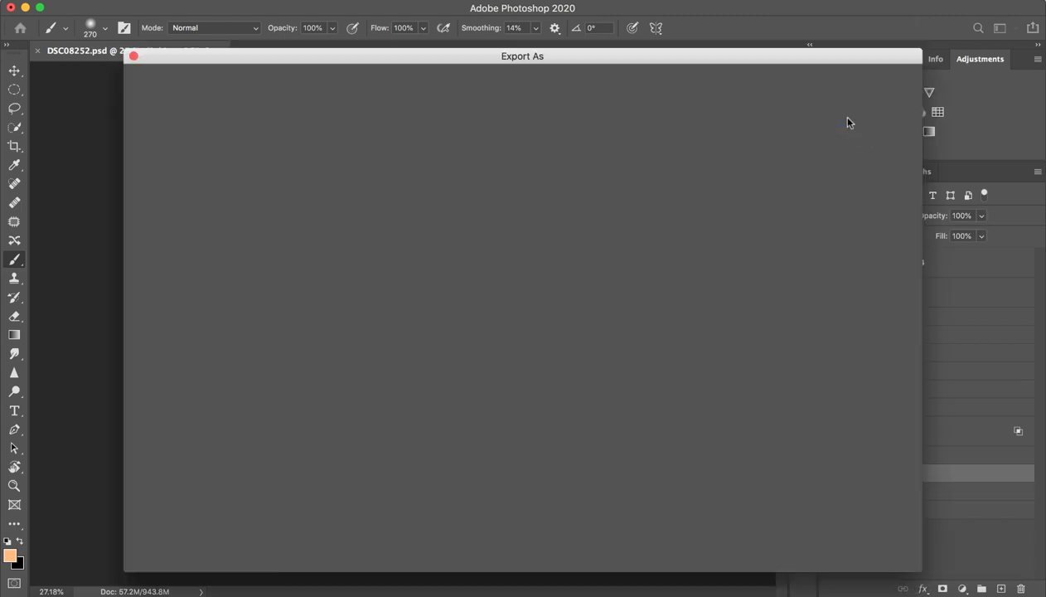
key("Escape")
Quick-export the Subject group as Subject.png into the Soul folder
right_click(975, 470)
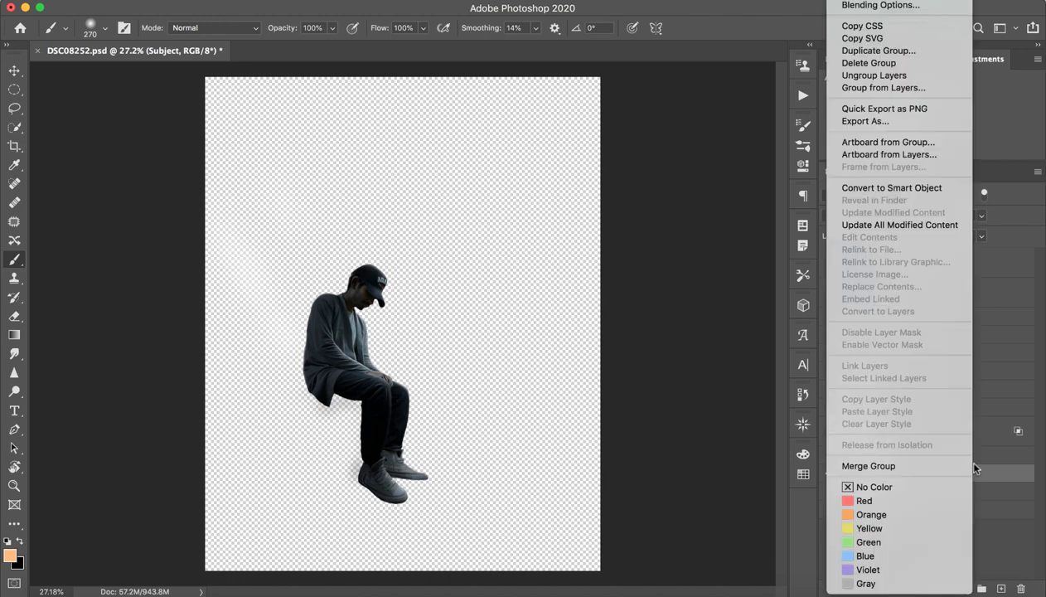
left_click(891, 108)
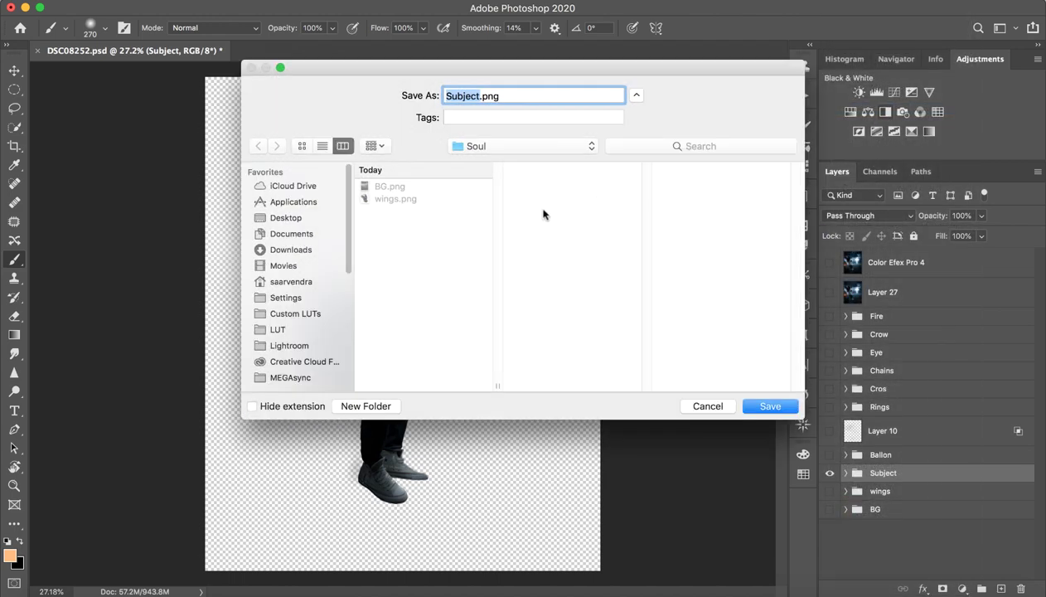
left_click(758, 407)
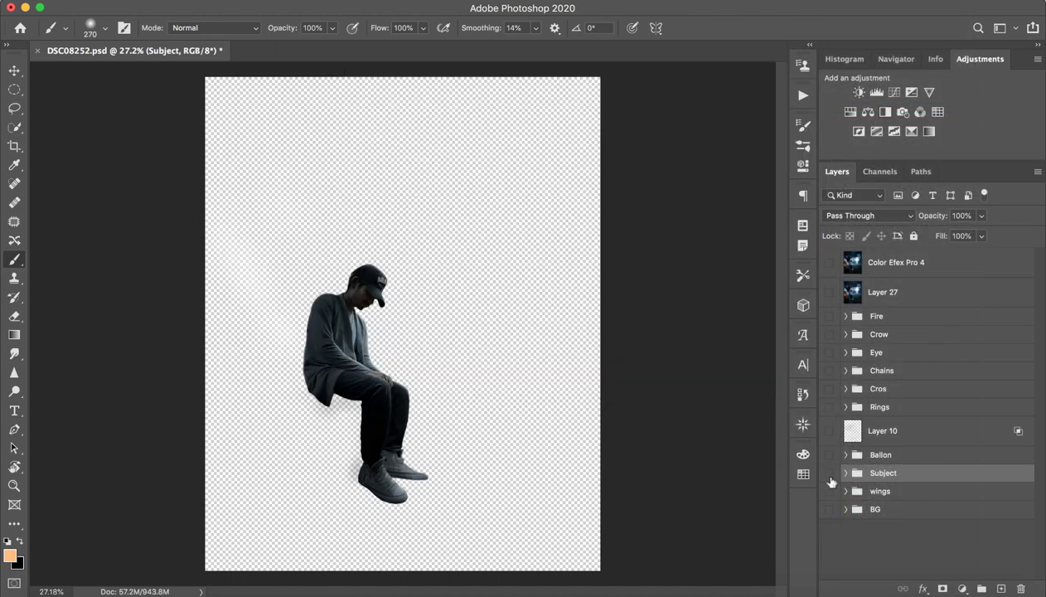
Show only the Ballon group instead of Subject, and quick-export it as Ballon.png into the Soul folder
left_click_drag(830, 473, 834, 461)
left_click(830, 456)
left_click(830, 456)
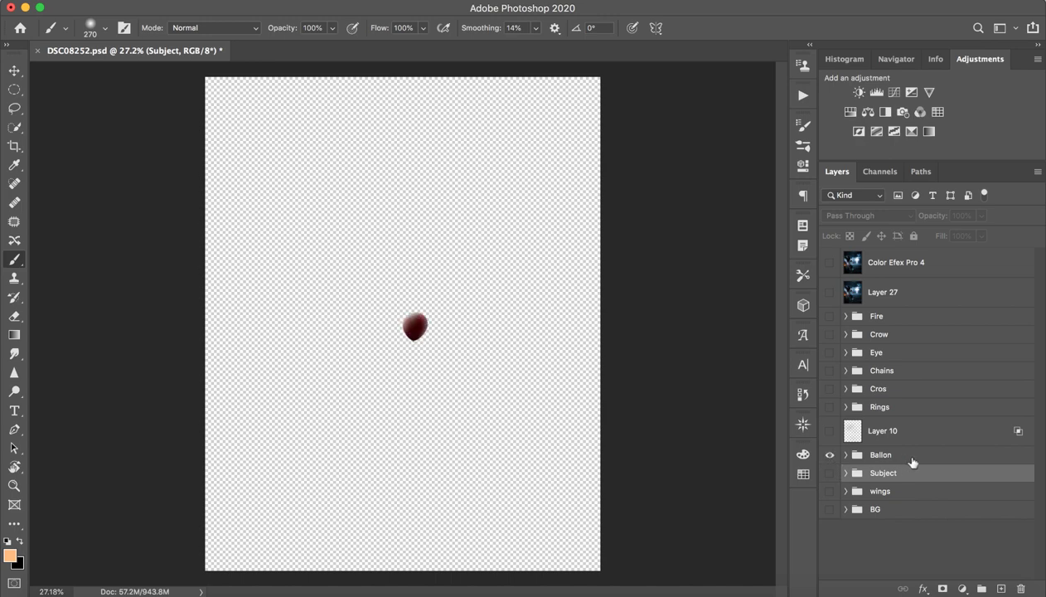
right_click(922, 461)
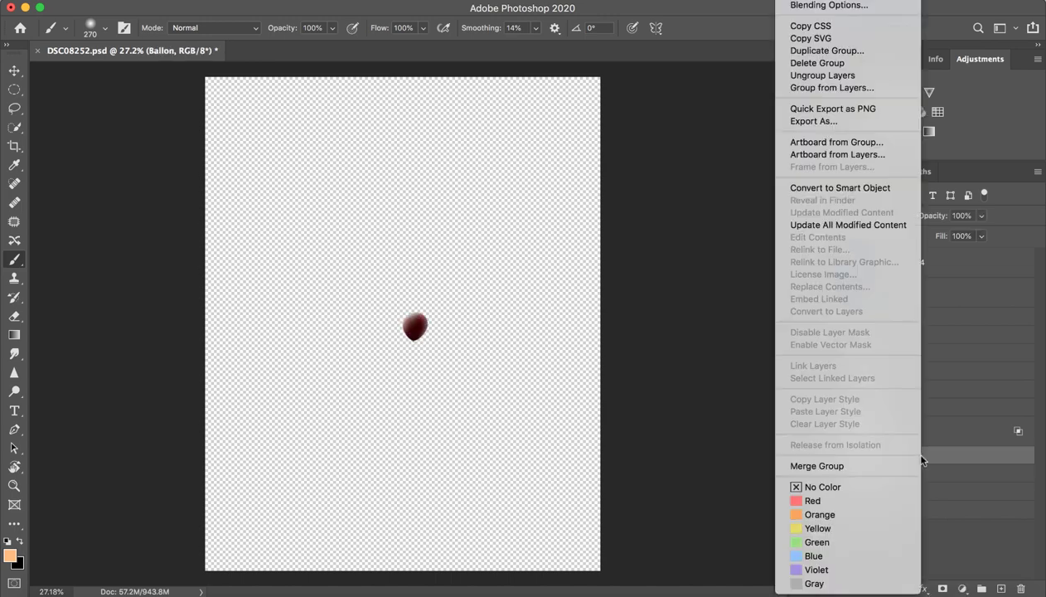
left_click(847, 109)
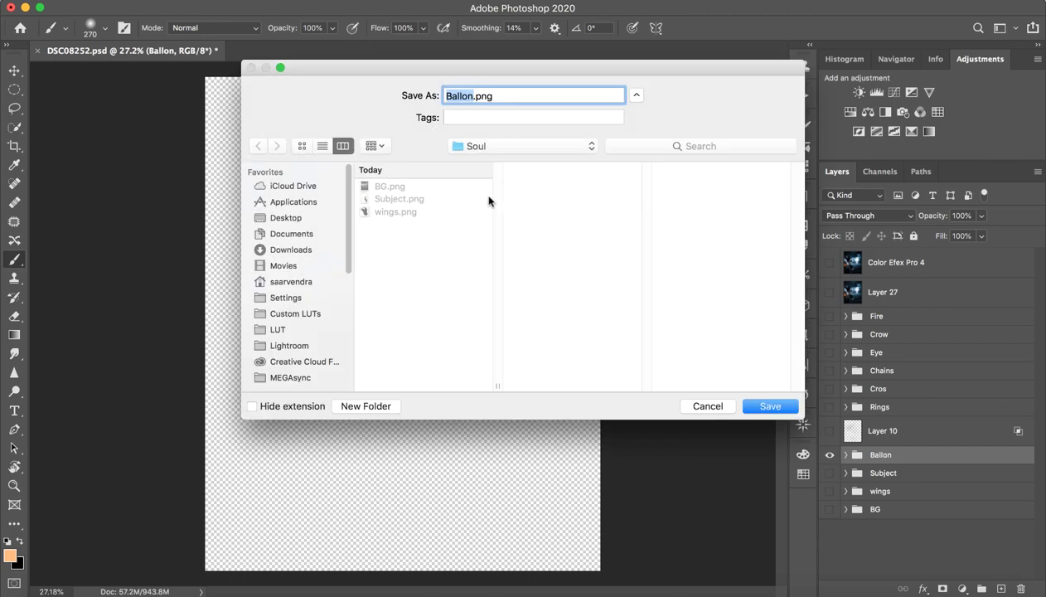
left_click(771, 404)
Hide the Ballon group, check Layer 10 on its own, and leave that layer shown and selected
left_click(830, 455)
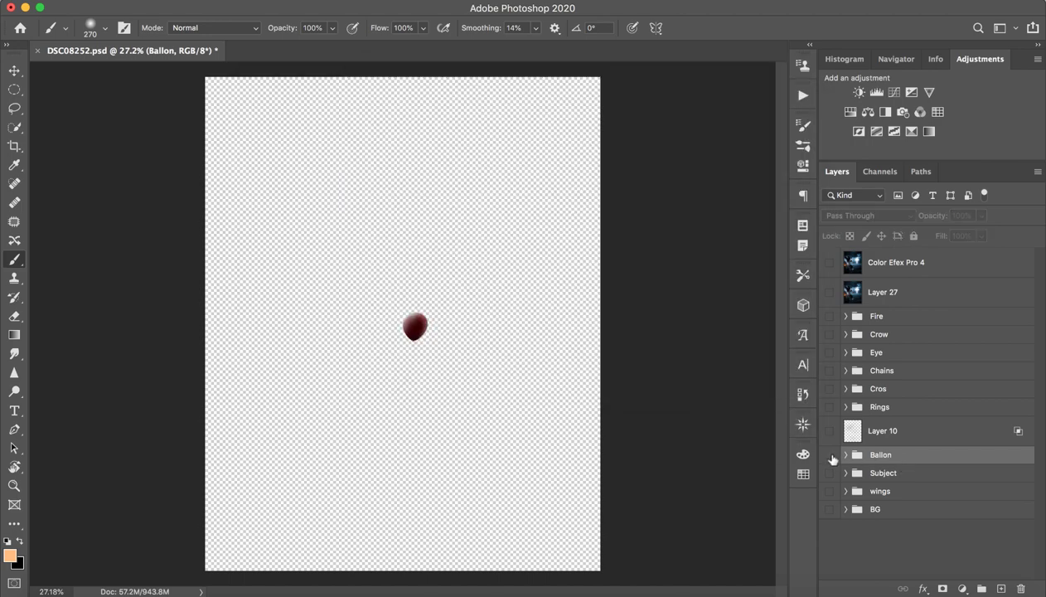
left_click(830, 431)
left_click(829, 432)
left_click(830, 431)
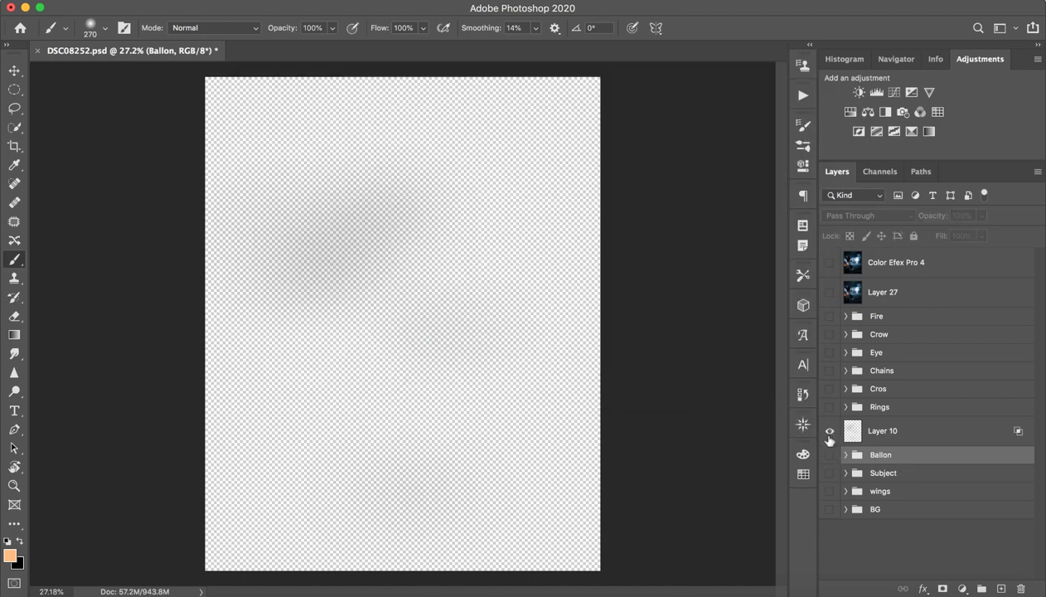
left_click(829, 432)
left_click(829, 433)
left_click(885, 431)
Quick-export Layer 10 as glow.png into the Soul folder
right_click(930, 437)
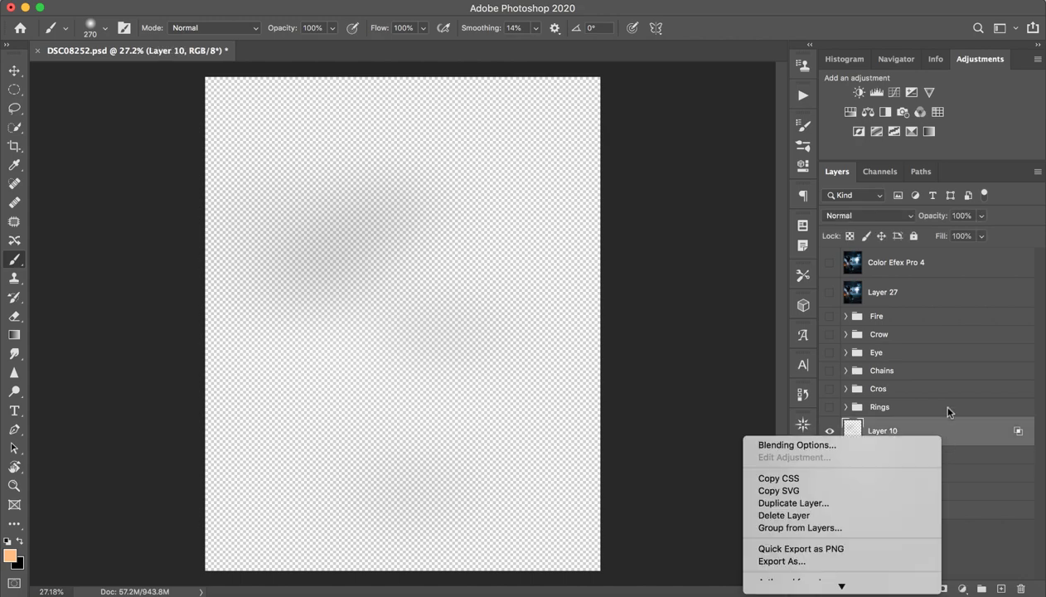
mouse_move(862, 583)
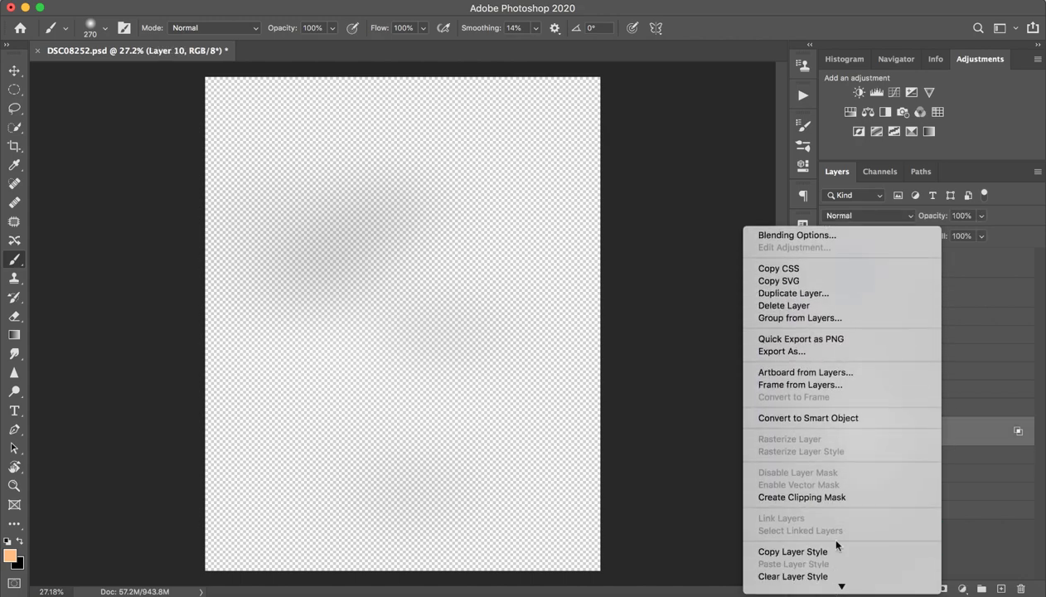
left_click(803, 339)
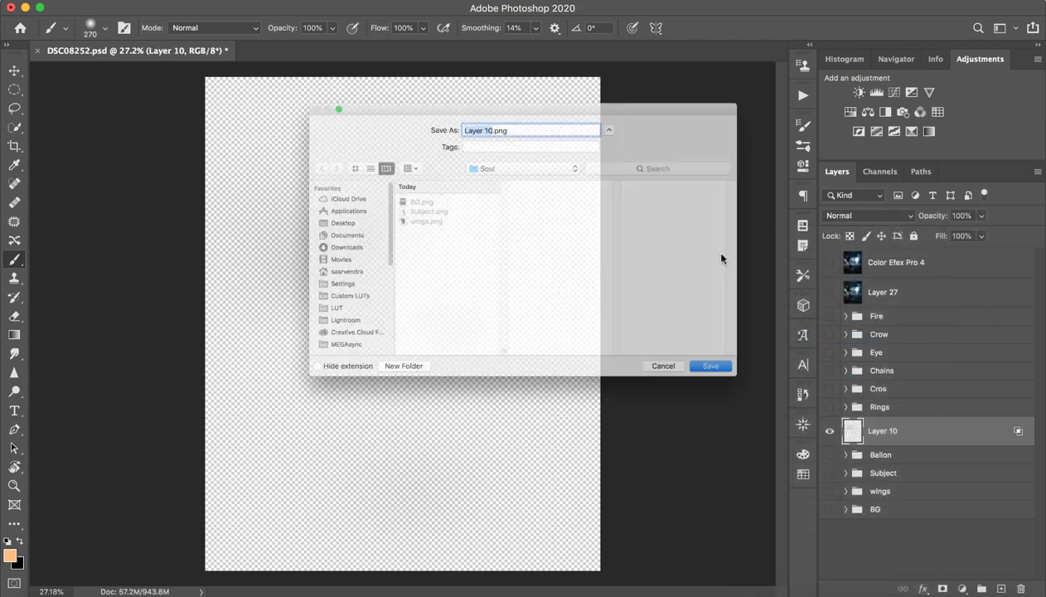
type("glow")
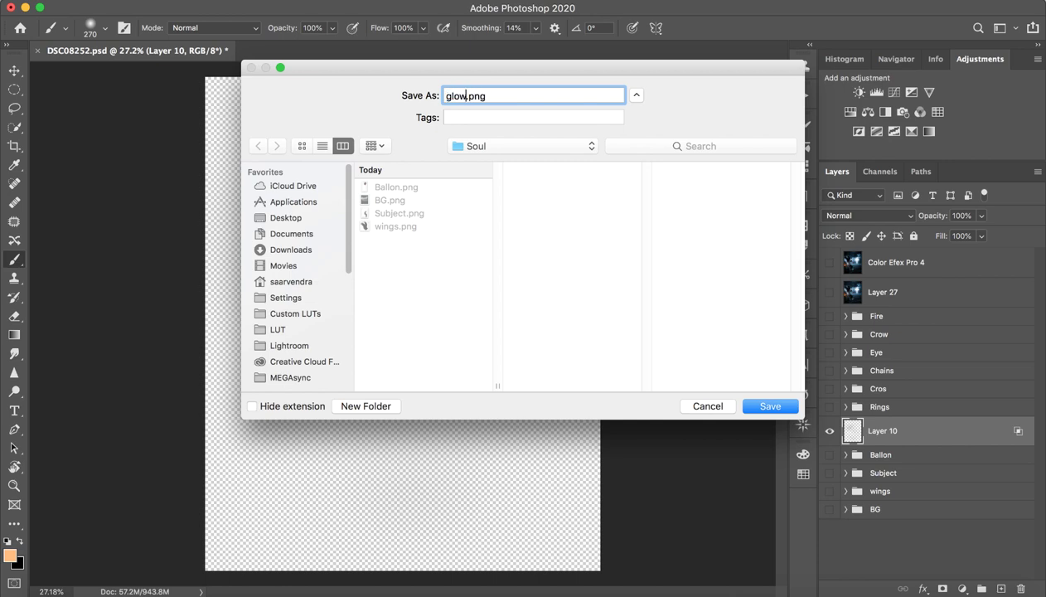
key("Return")
Show only the Rings group instead of Layer 10, and quick-export it as Rings.png into the Soul folder
left_click(830, 431)
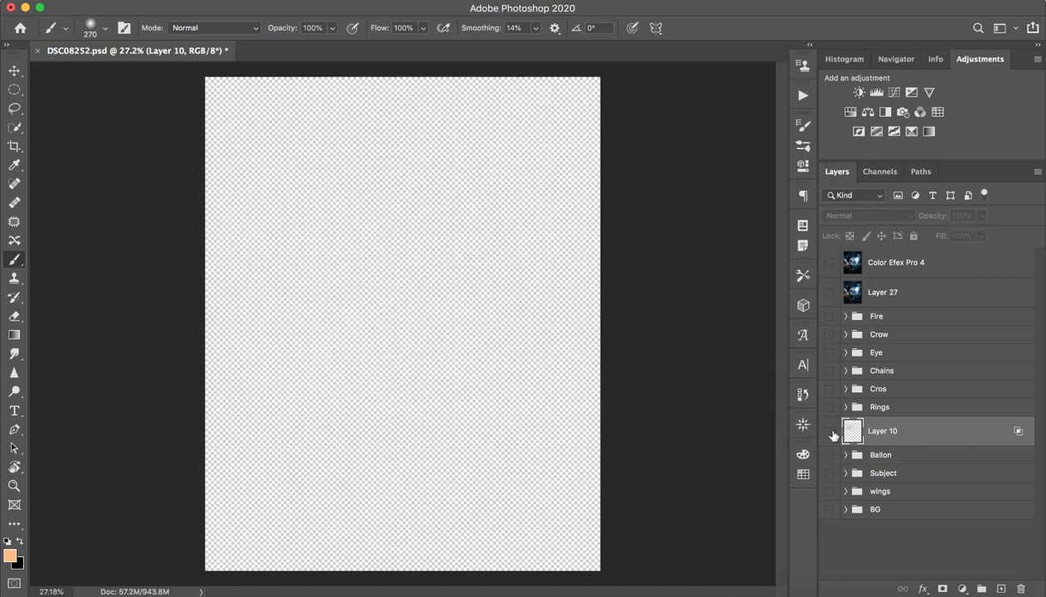
left_click(830, 407)
left_click(912, 406)
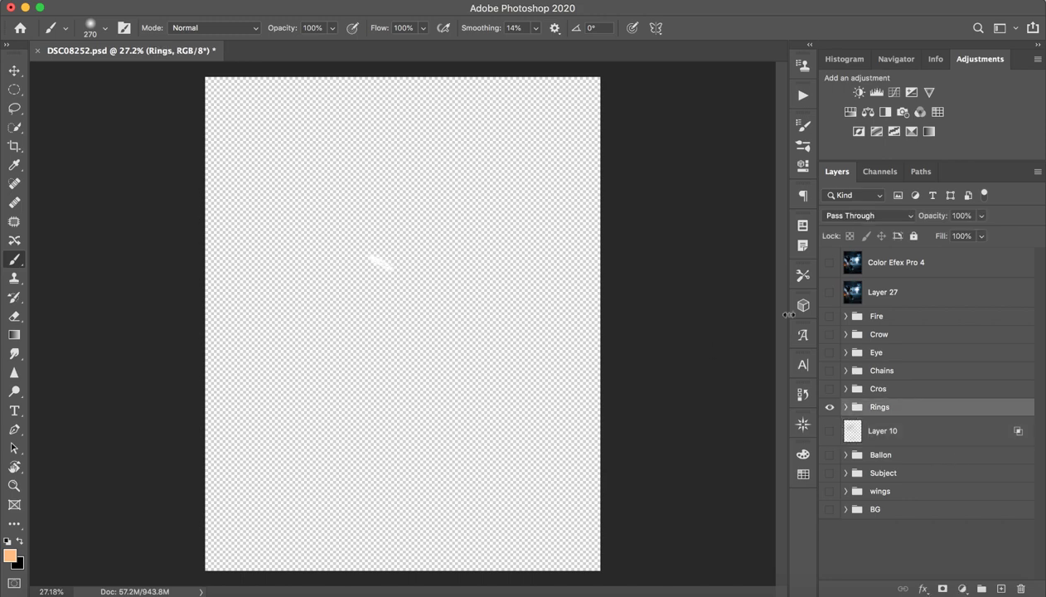
left_click(331, 0)
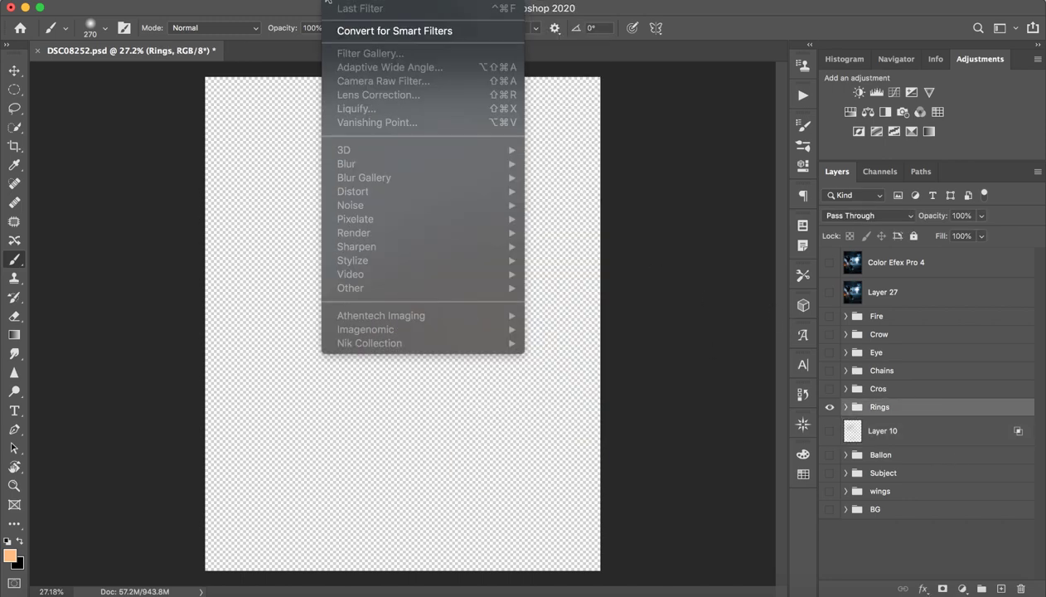
left_click(959, 388)
right_click(953, 404)
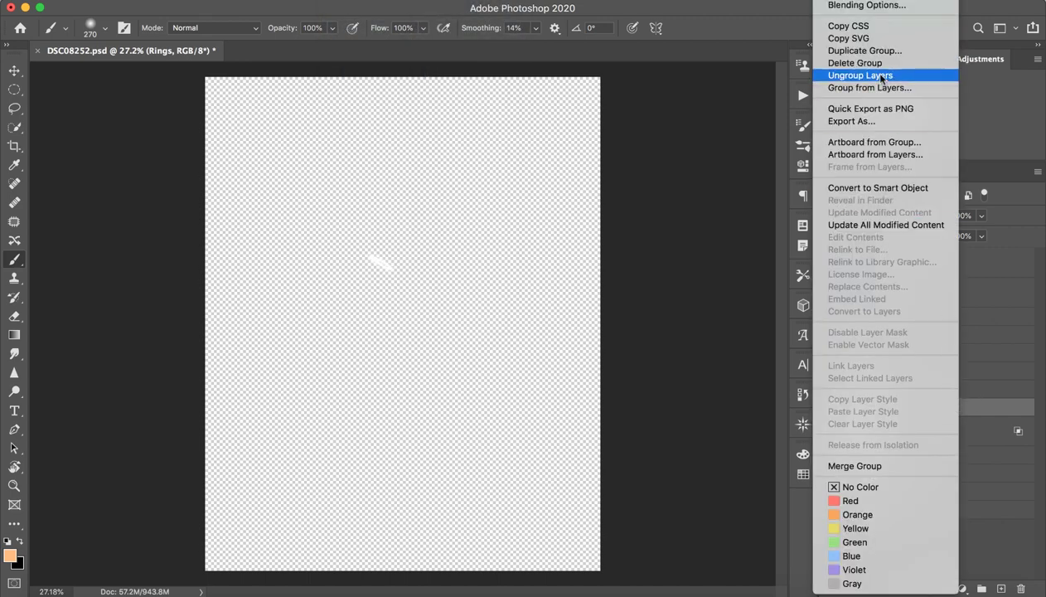
left_click(878, 114)
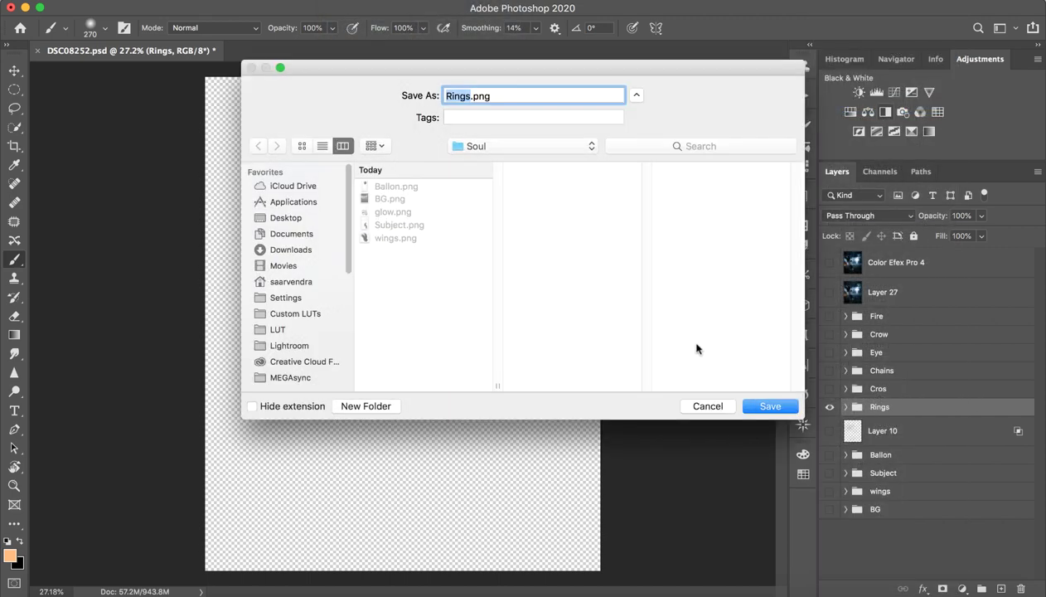
left_click(770, 406)
Show only the Cros group instead of Rings, and quick-export it as Cros.png into the Soul folder
left_click(830, 407)
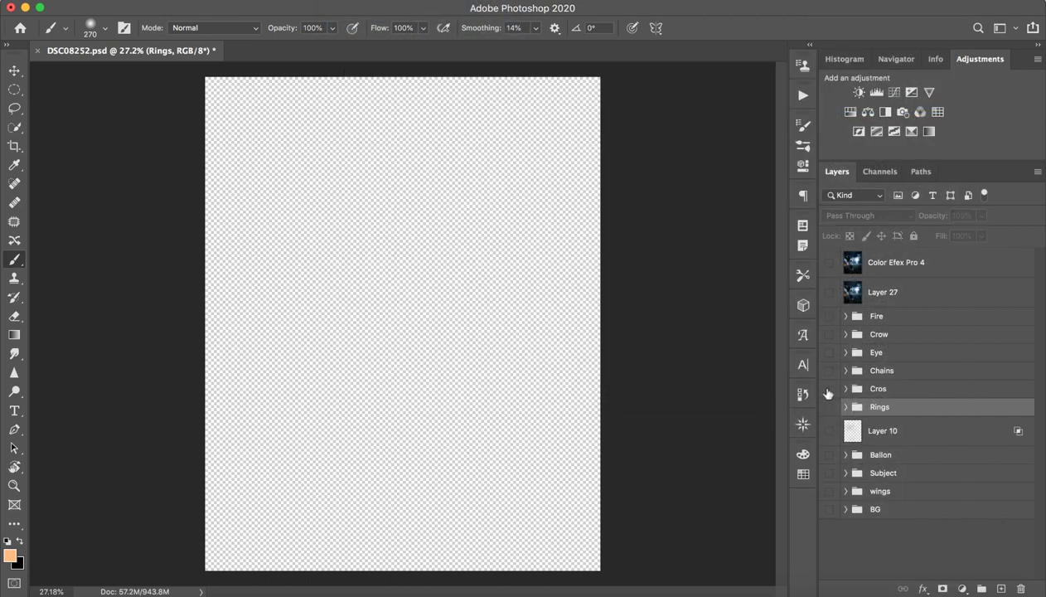
left_click(830, 388)
left_click(891, 388)
right_click(904, 392)
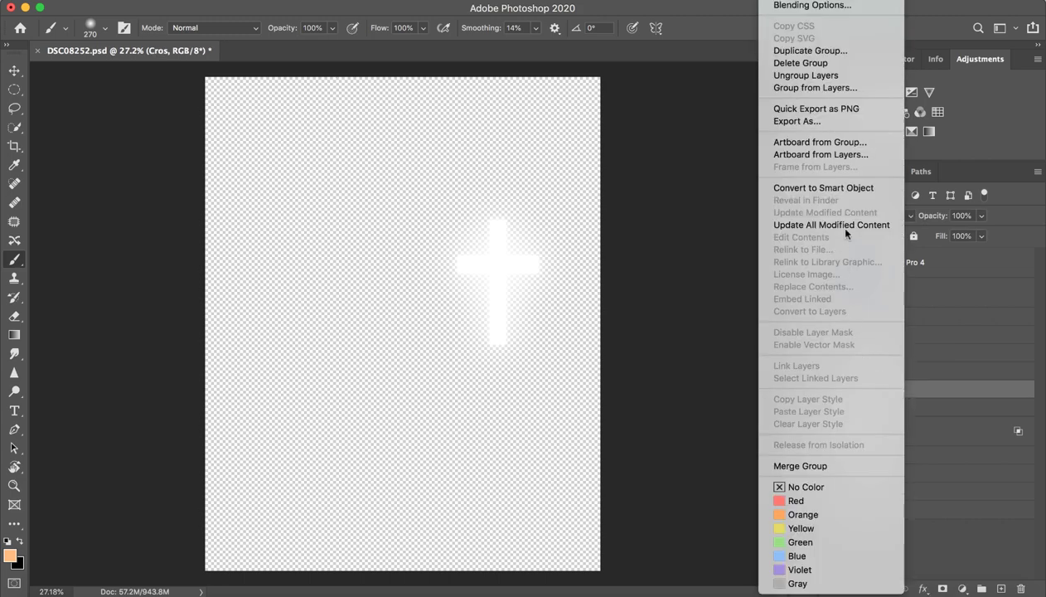
left_click(833, 109)
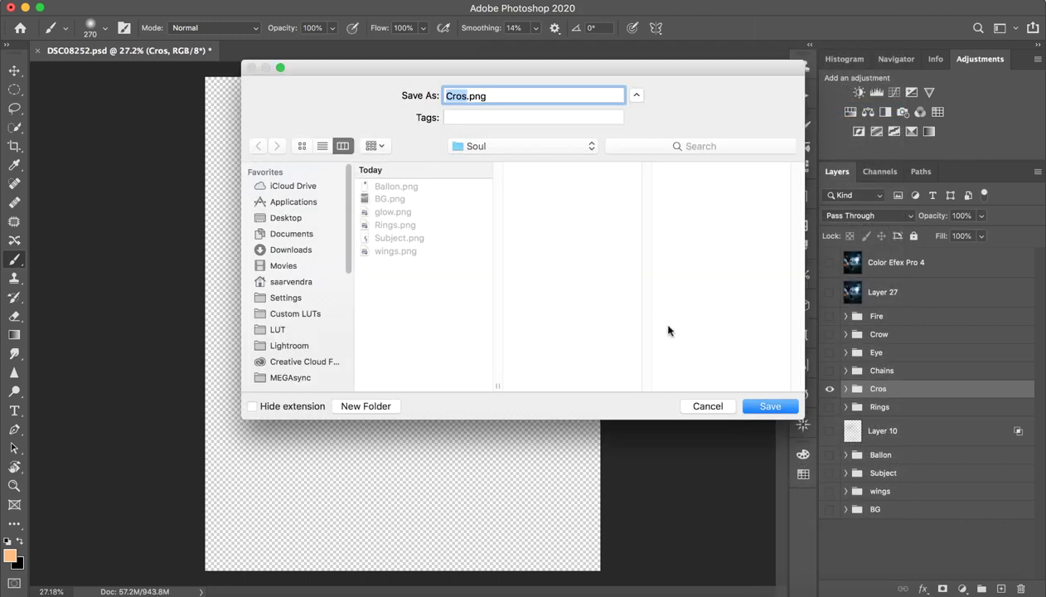
left_click(755, 405)
Show only the Chains group instead of Cros, and quick-export it as Chains.png into the Soul folder
left_click(830, 388)
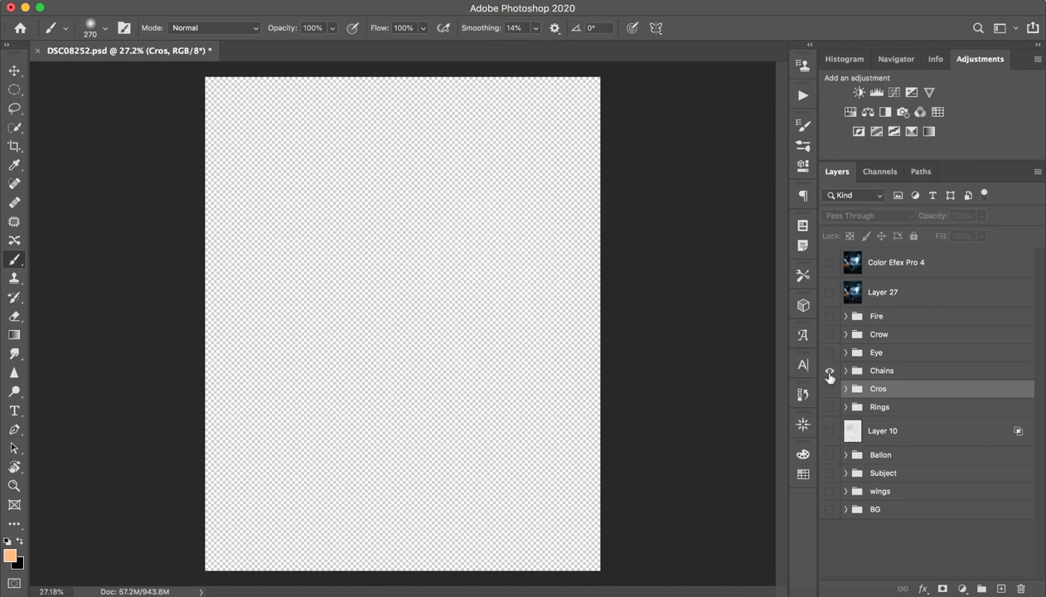
left_click(830, 371)
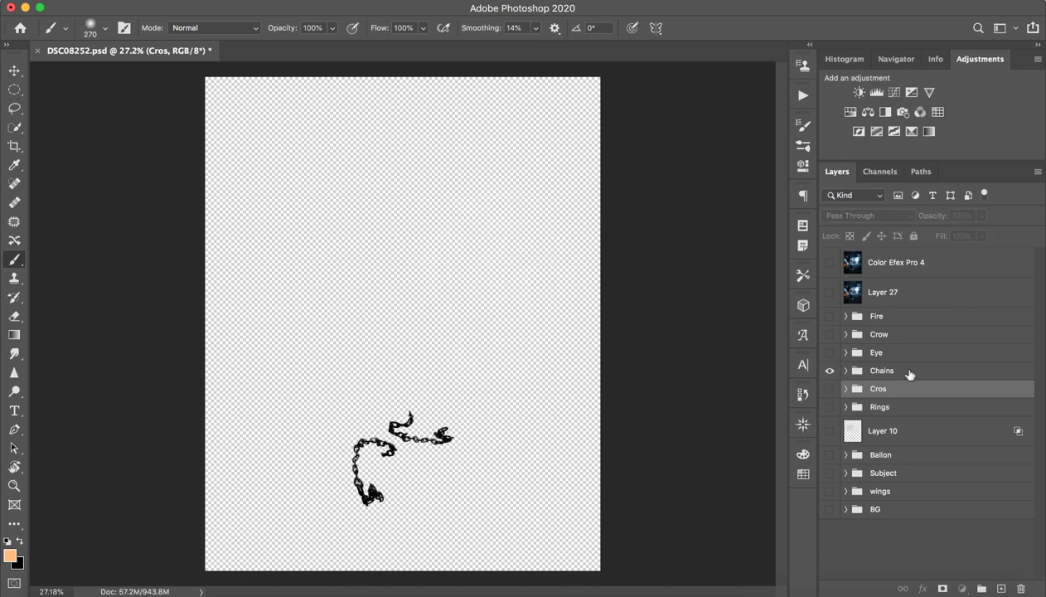
right_click(912, 373)
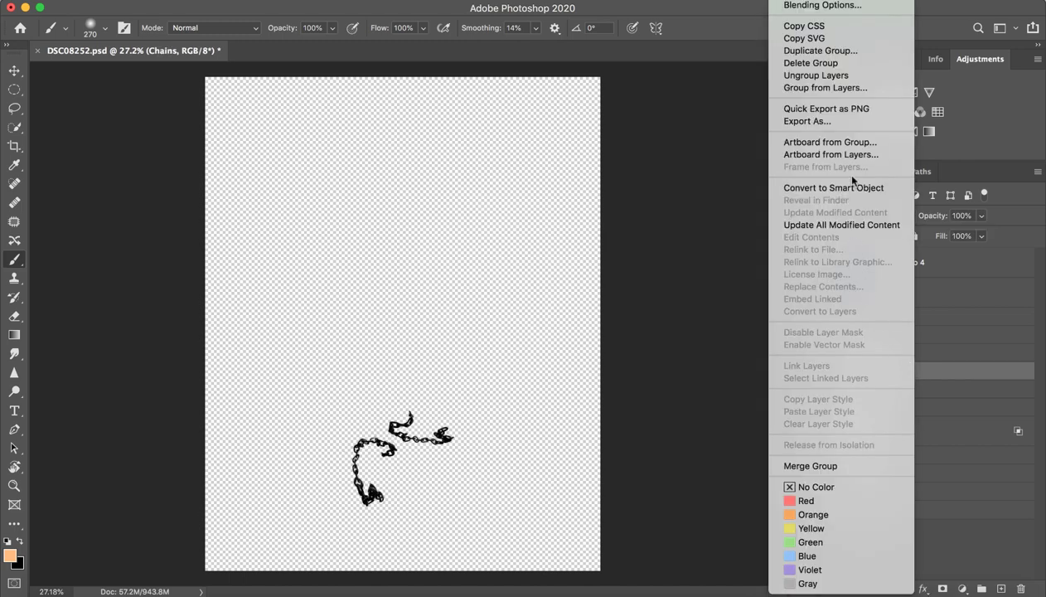
left_click(846, 108)
left_click(772, 395)
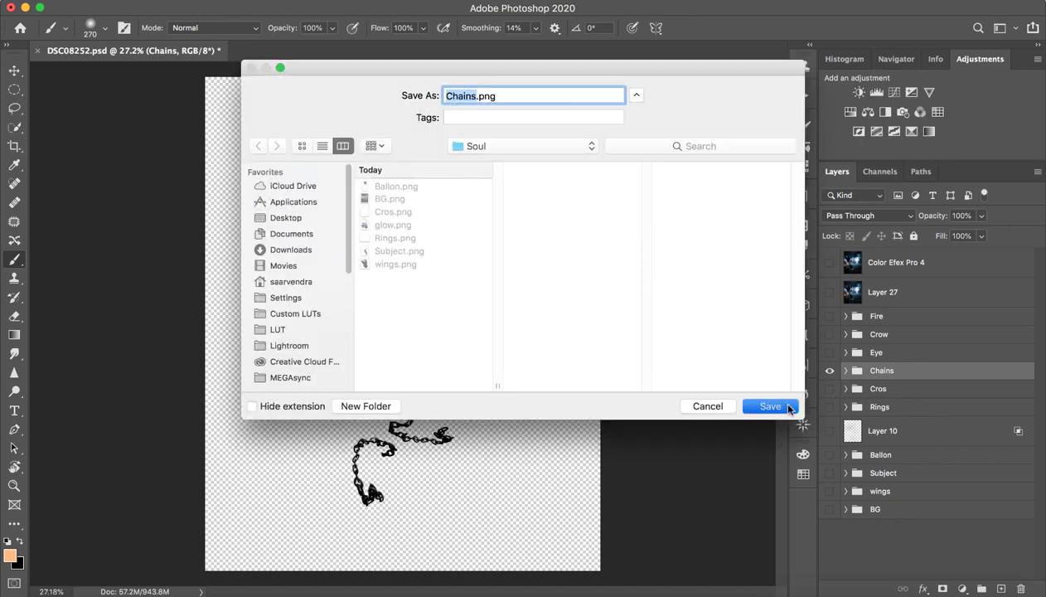
Show only the Eye group instead of Chains, and quick-export it as Eye.png into the Soul folder
left_click(831, 368)
left_click(830, 355)
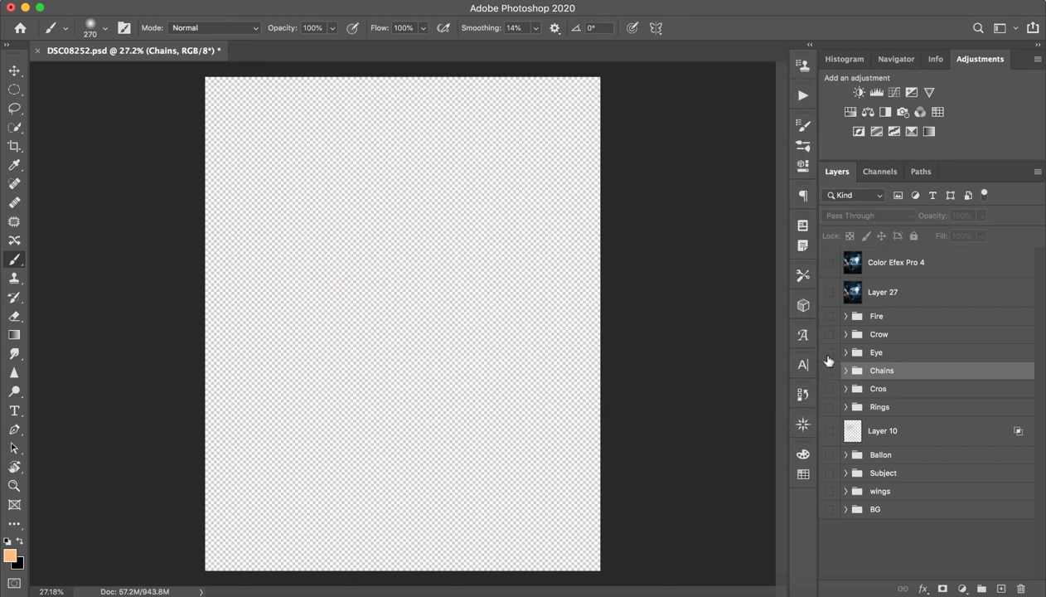
left_click(830, 354)
left_click(884, 357)
right_click(900, 353)
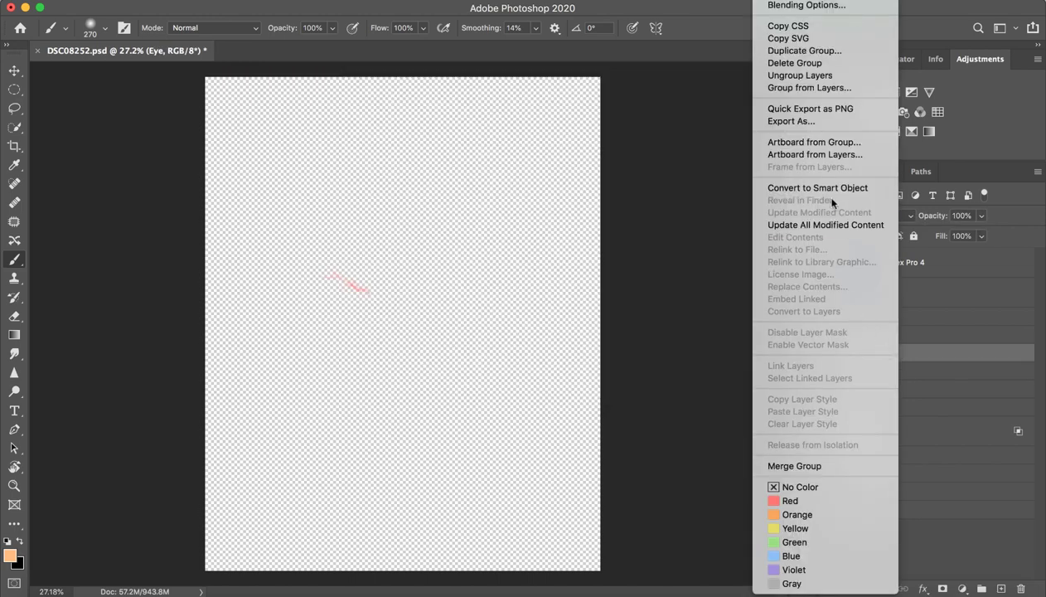
left_click(821, 109)
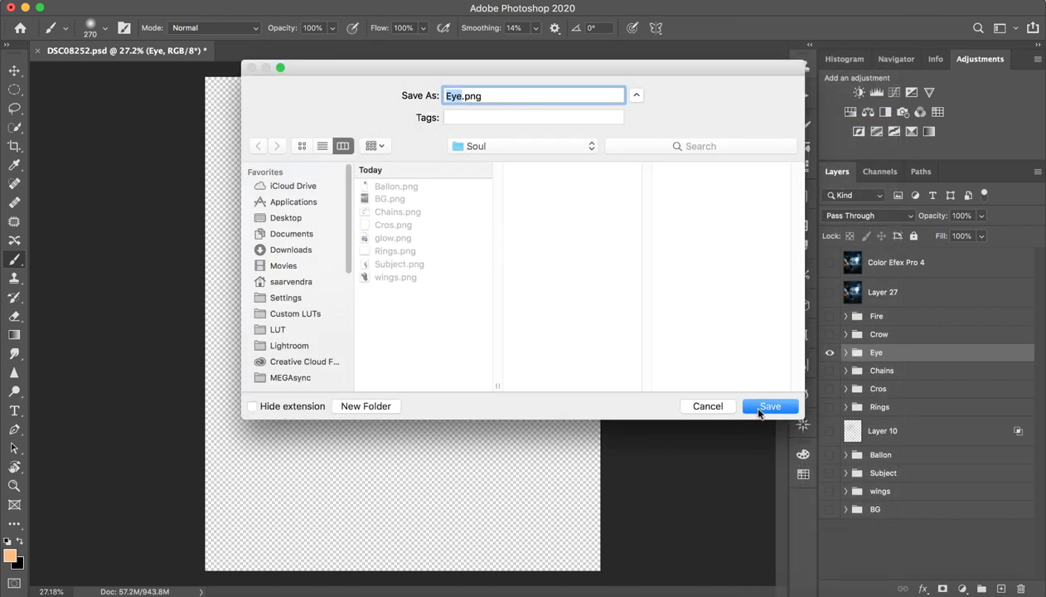
left_click(753, 407)
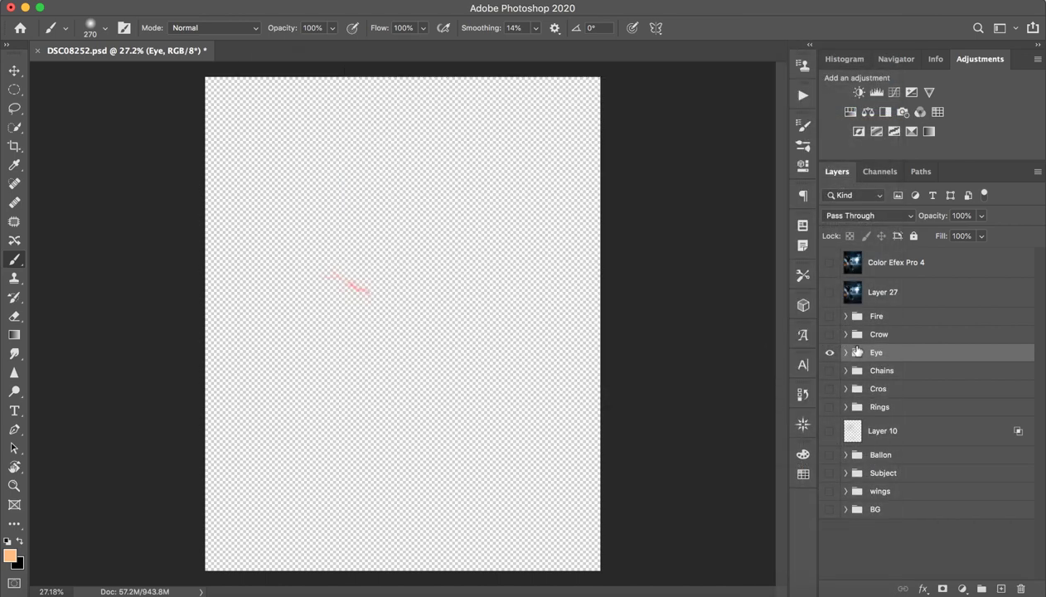
Show only the Crow group instead of Eye, and quick-export it as Crow.png into the Soul folder
left_click(830, 352)
left_click(830, 334)
left_click(909, 332)
right_click(912, 330)
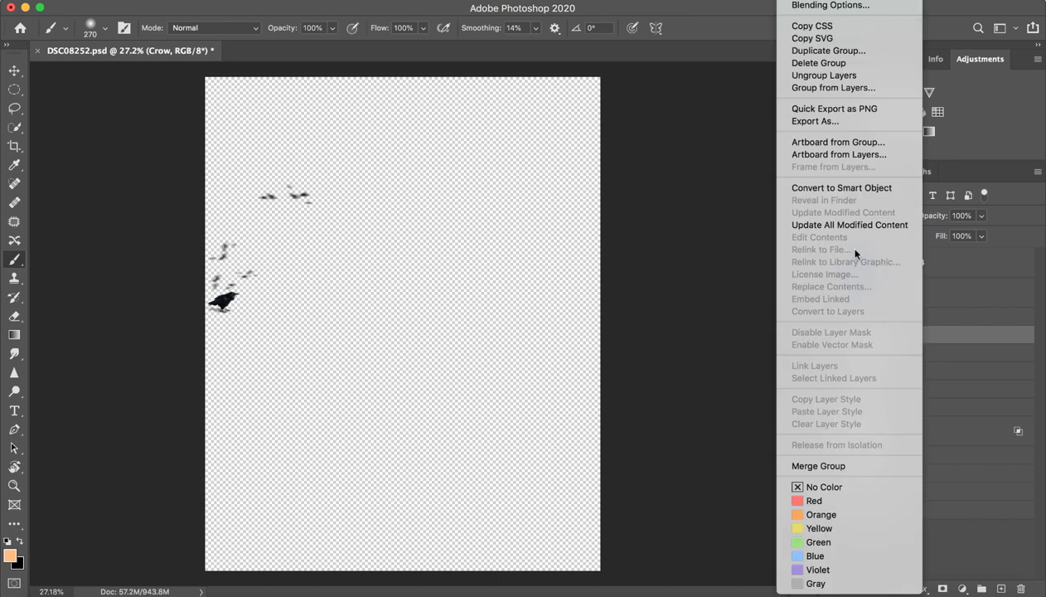
left_click(862, 109)
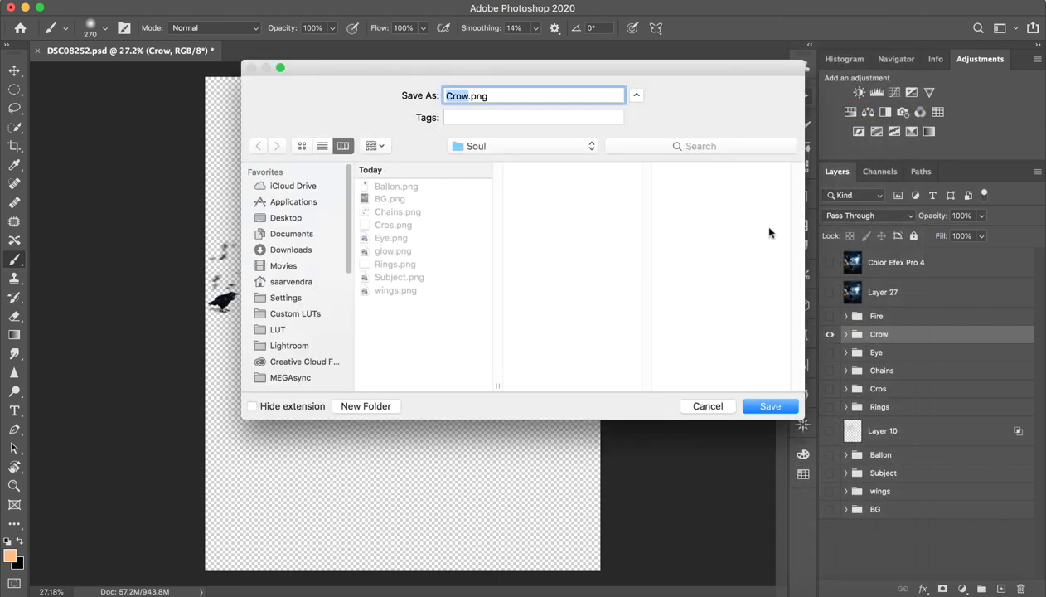
left_click(773, 405)
Show only the Fire group instead of Crow, and expand it to reveal its layers
left_click(830, 334)
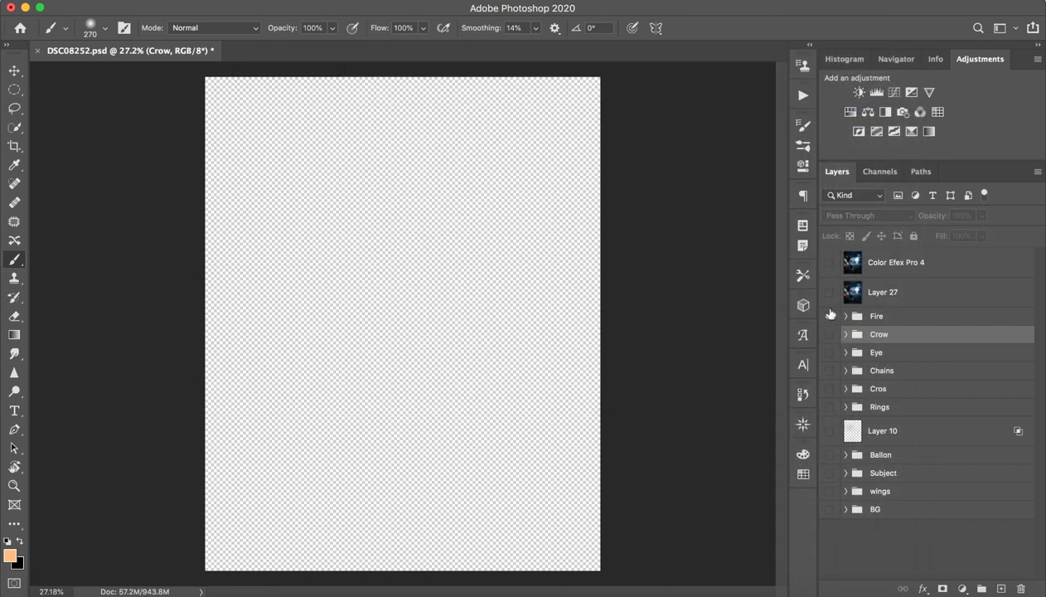
left_click(830, 316)
left_click(825, 316)
left_click(823, 317)
left_click(829, 316)
left_click(829, 316)
left_click(900, 321)
left_click(846, 316)
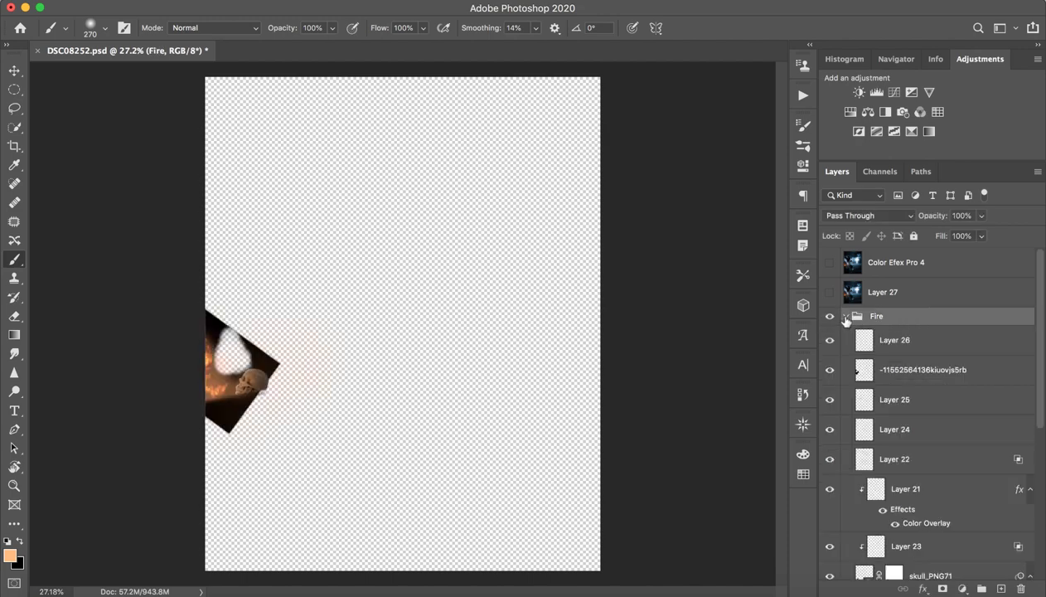
left_click(830, 370)
left_click(830, 369)
left_click(830, 370)
left_click(830, 371)
left_click(830, 370)
left_click(830, 371)
left_click(830, 371)
left_click(830, 370)
left_click(830, 371)
left_click(830, 370)
double_click(864, 383)
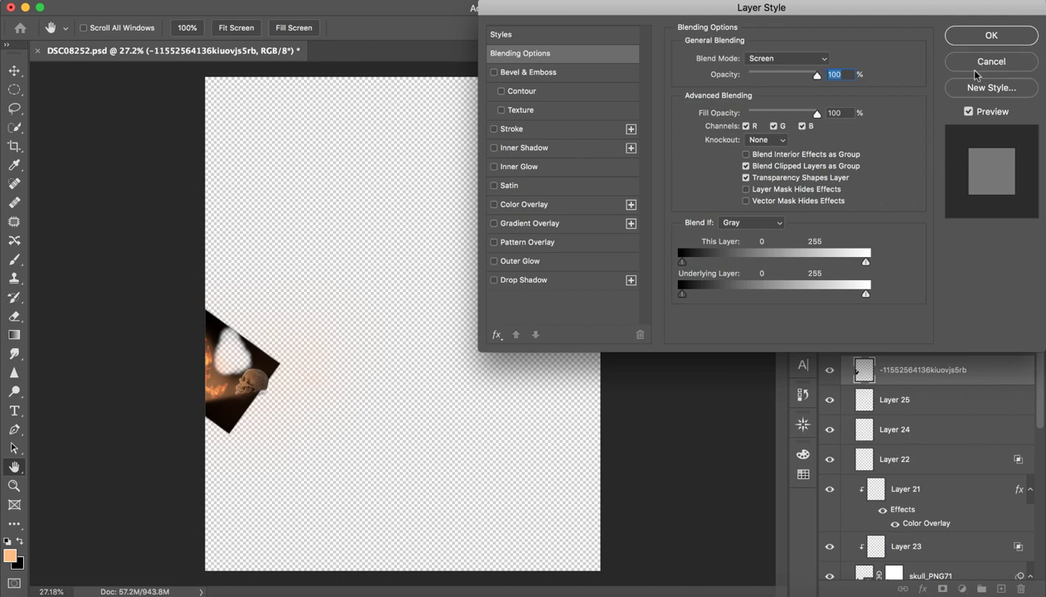
left_click(976, 66)
key("b")
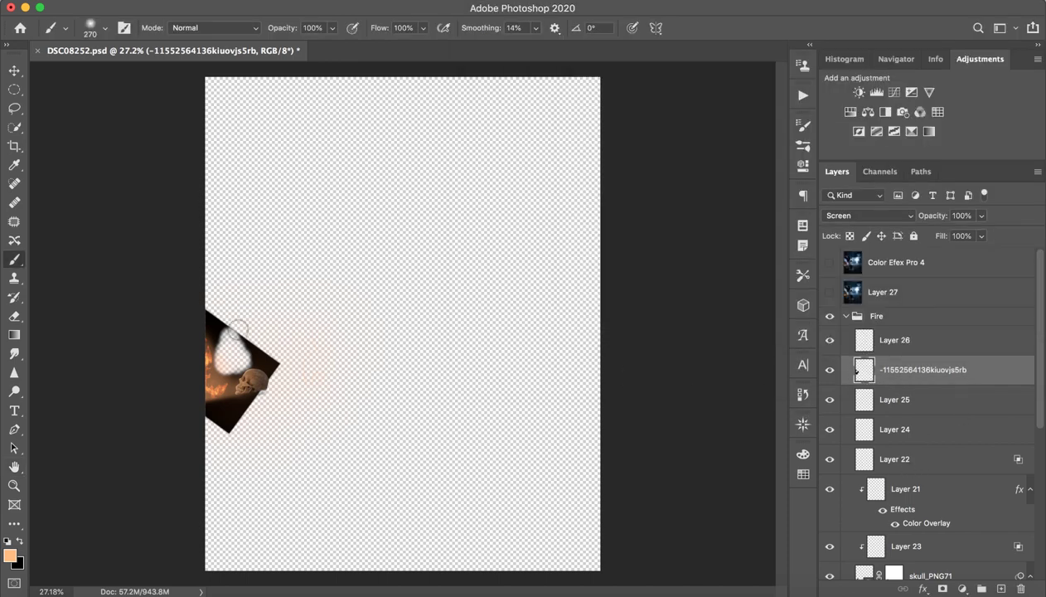
right_click(988, 372)
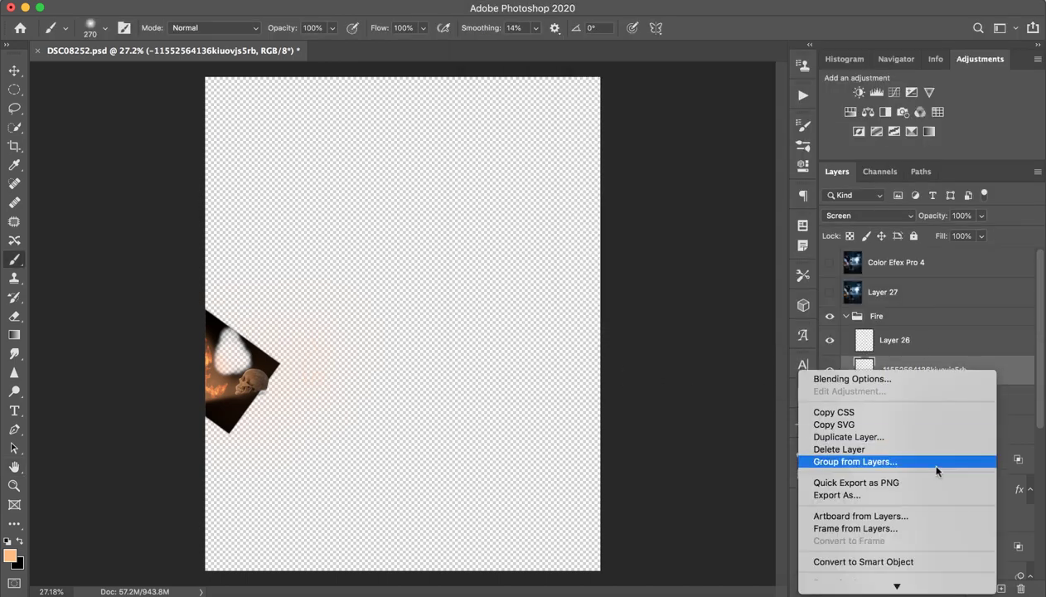
left_click(908, 485)
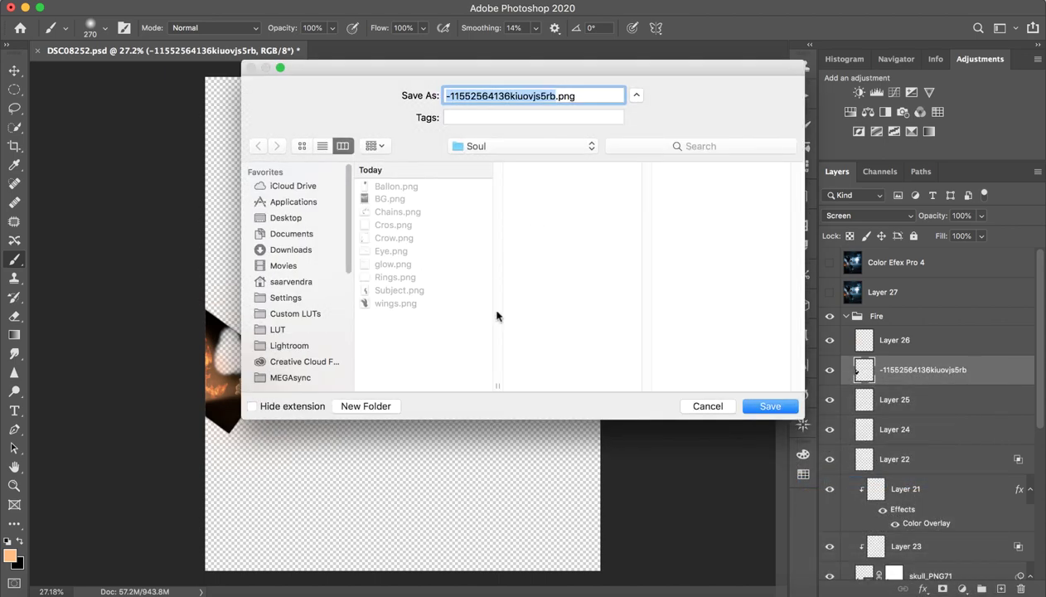
type("1")
key("Return")
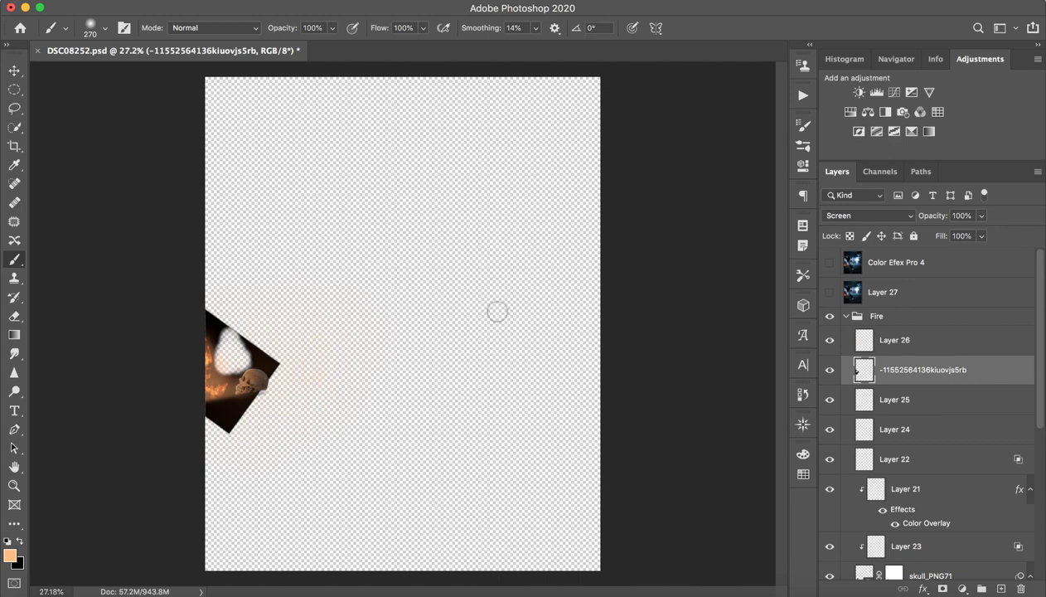
Hide the fire image layer, collapse the Fire group, and quick-export the group as skull.png into the Soul folder
left_click(830, 370)
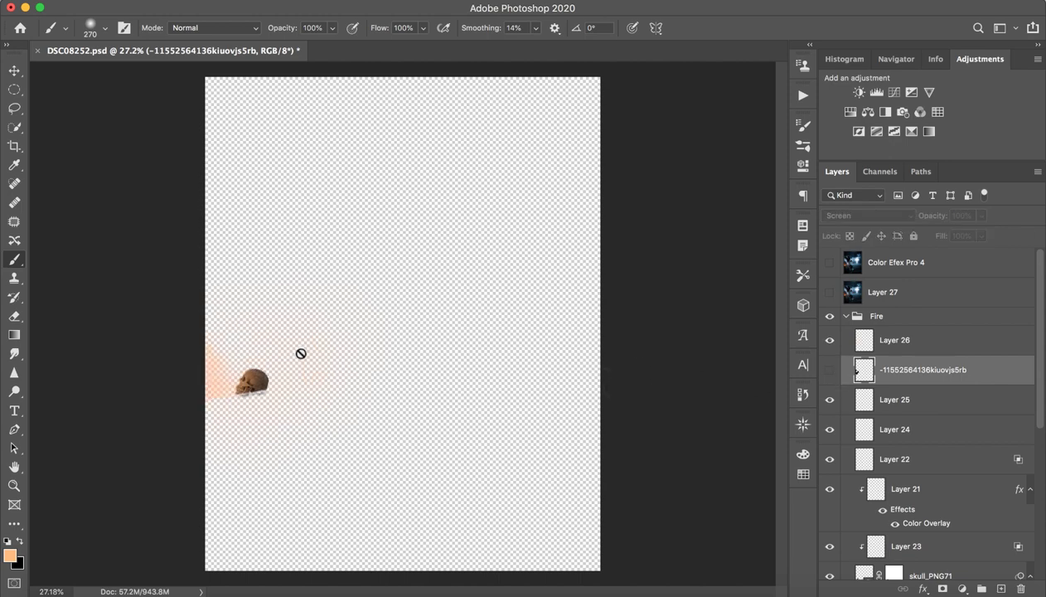
left_click(846, 316)
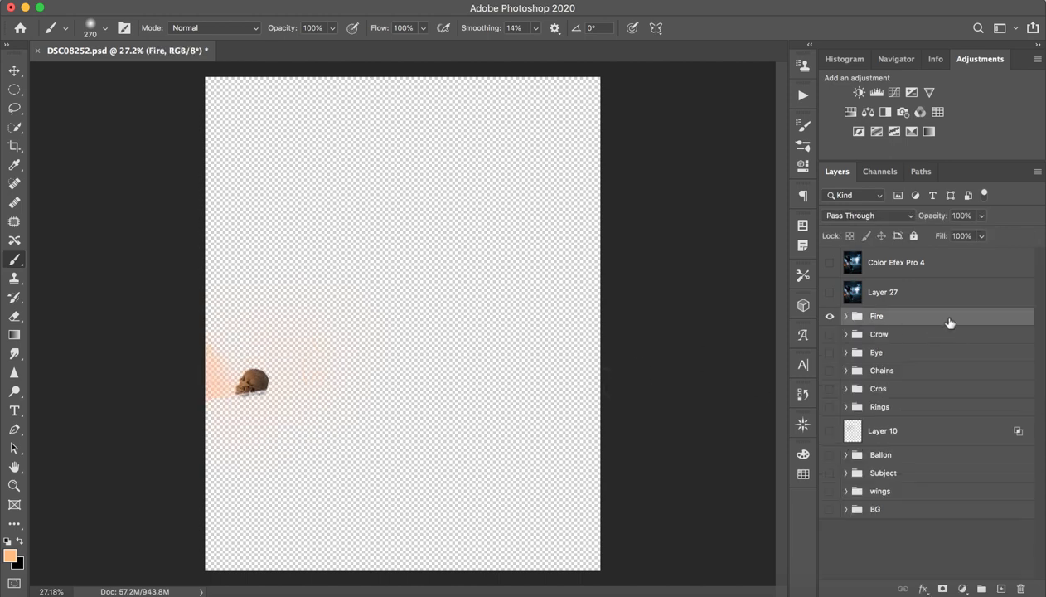
right_click(950, 323)
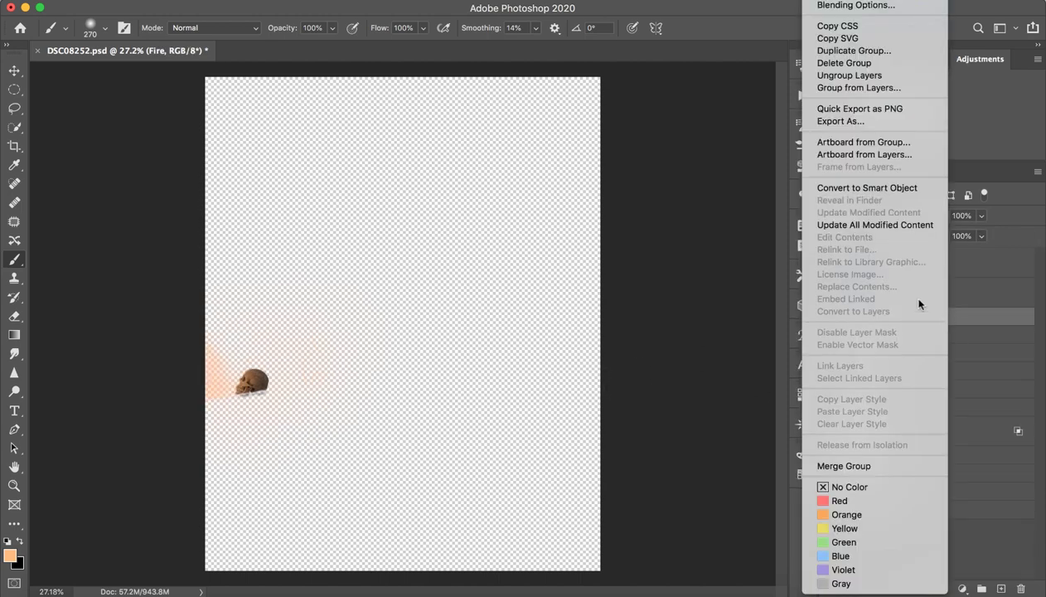
left_click(872, 111)
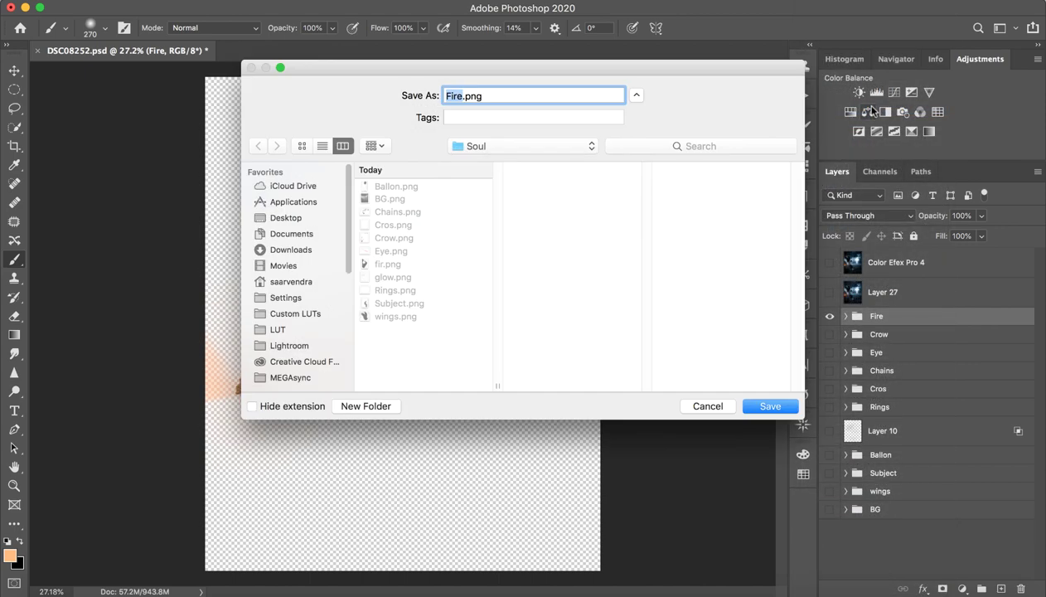
type("skull")
key("Return")
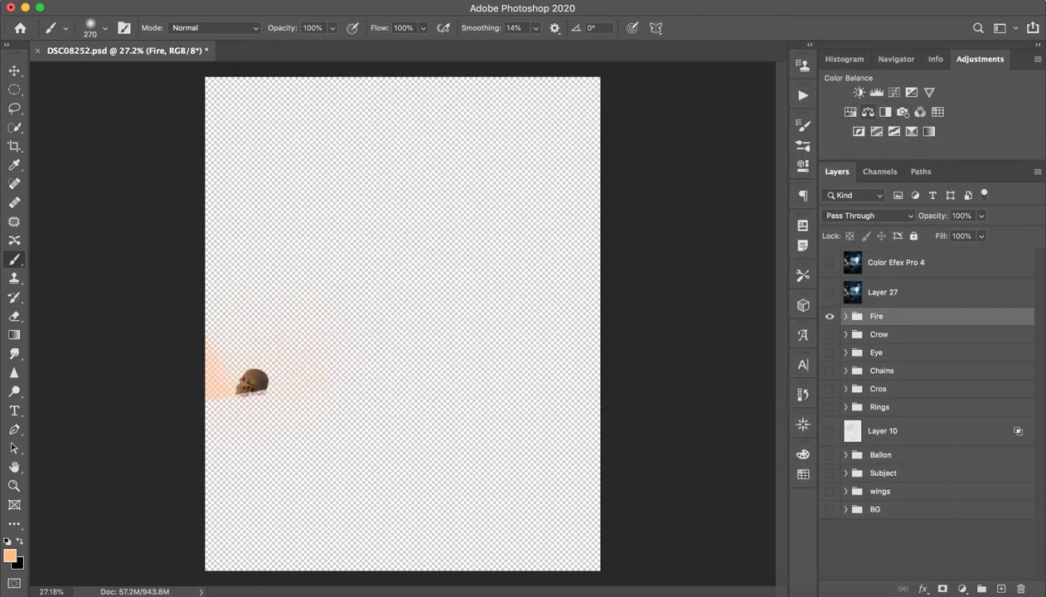
Turn the fire image layer back on and show every group and layer from Crow down to BG
left_click(830, 317)
left_click(830, 316)
left_click(830, 335)
left_click(846, 316)
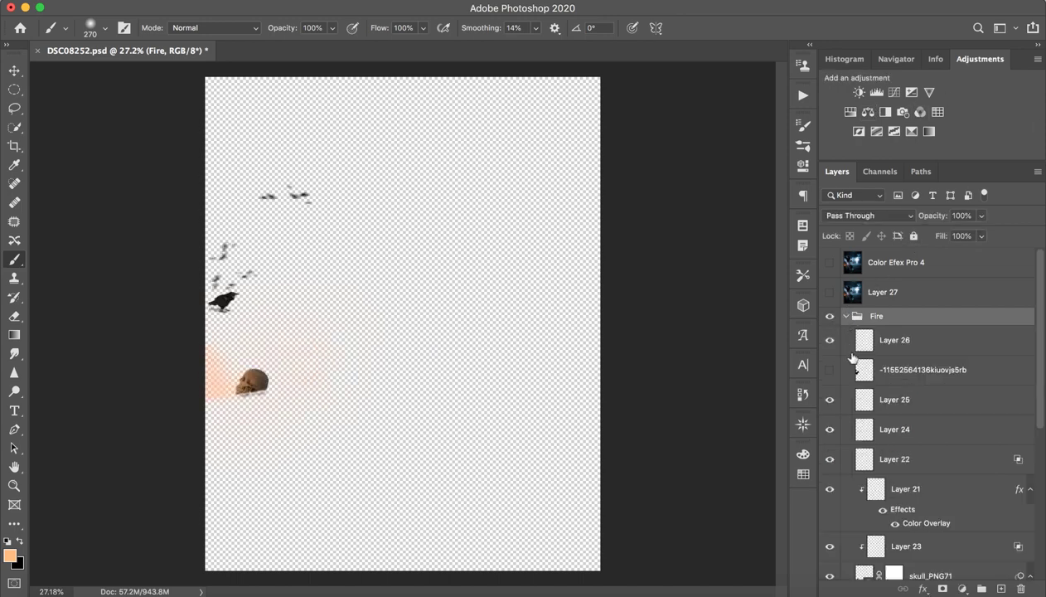
left_click(830, 370)
left_click(846, 316)
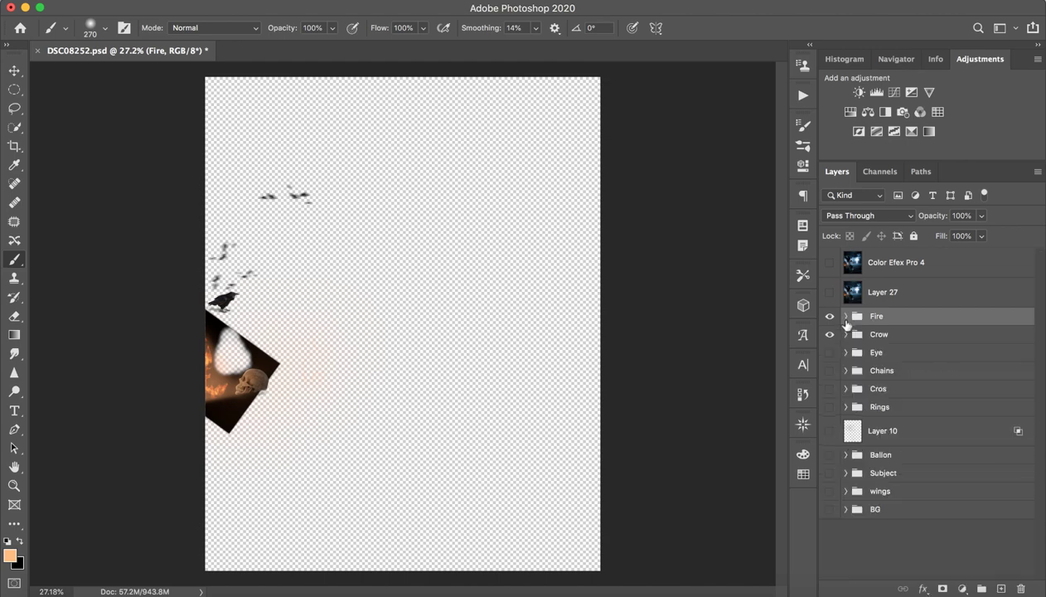
left_click_drag(832, 356, 832, 524)
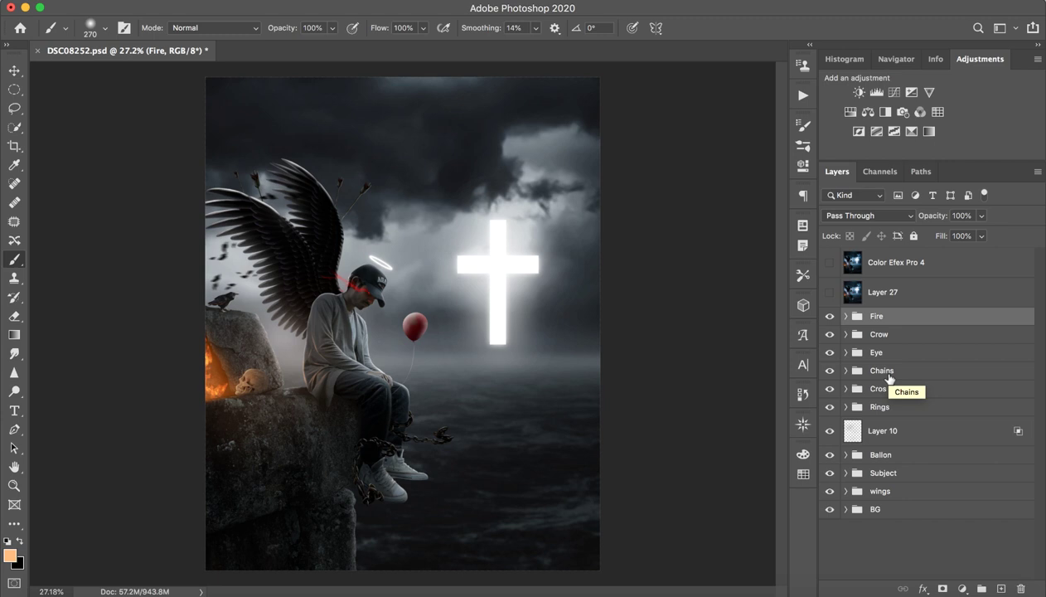
Expand the BG group and hide all its layers, along with every group and layer from Fire down to BG
left_click(846, 509)
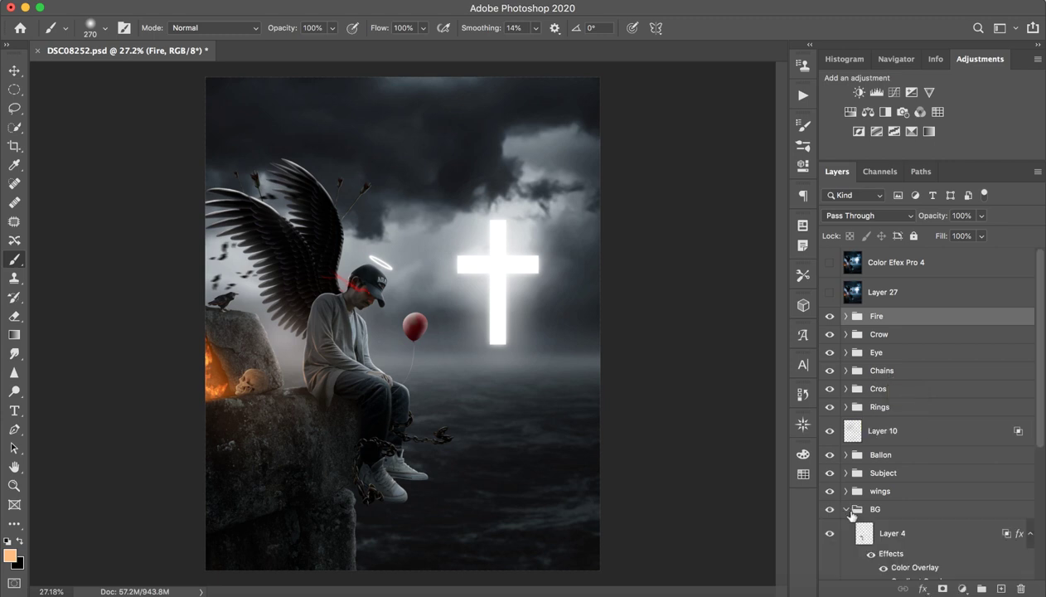
scroll(871, 512, "down", 5)
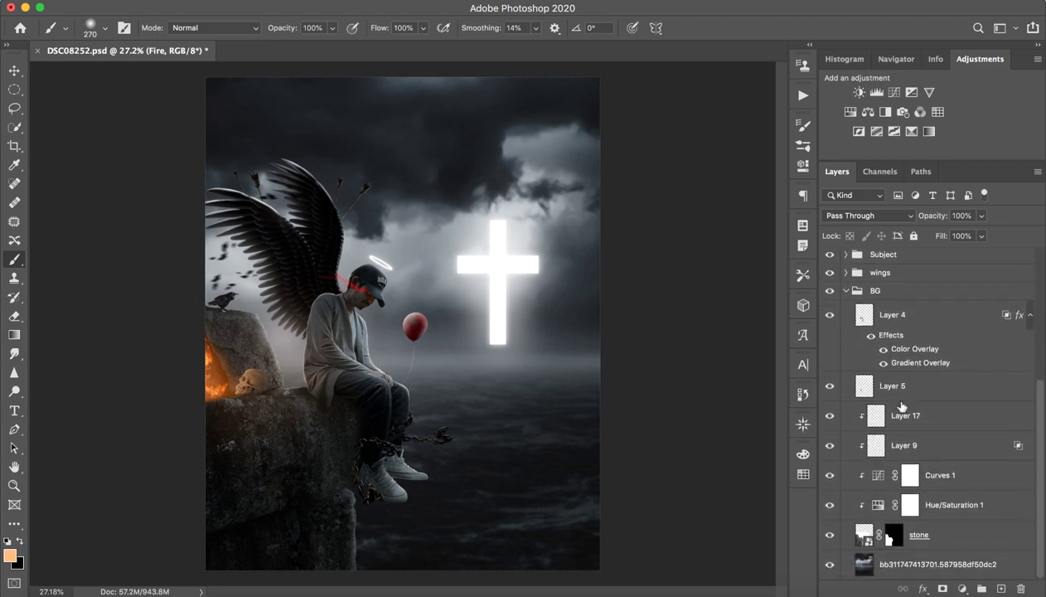
left_click(932, 319)
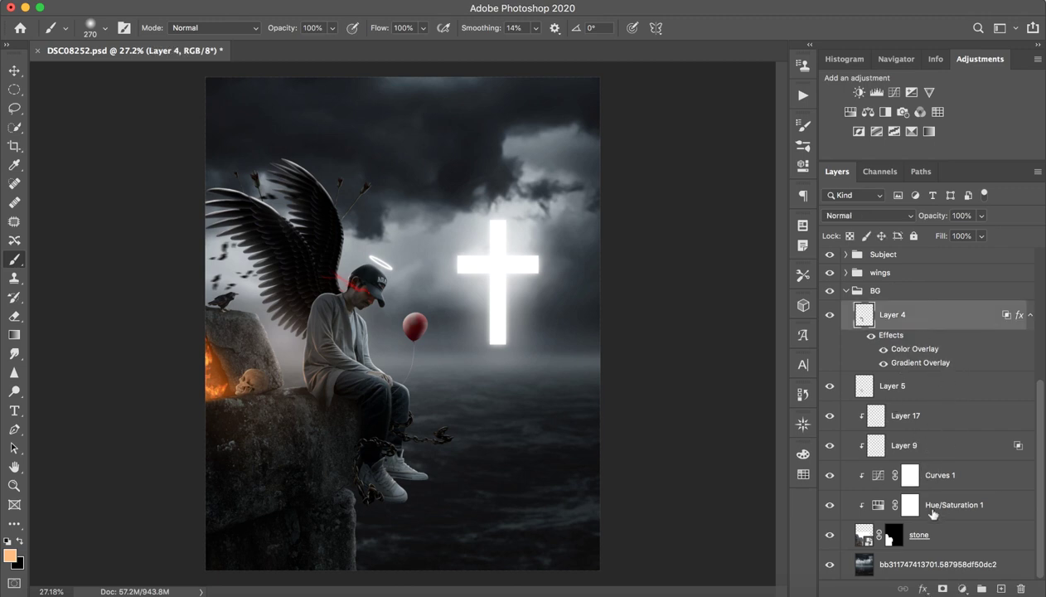
left_click(831, 317)
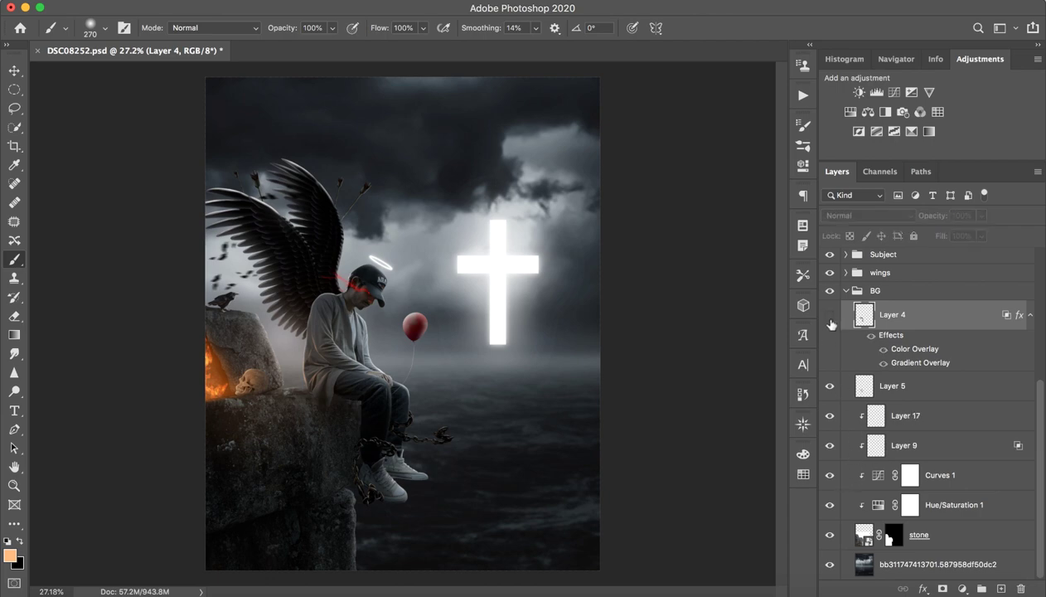
left_click_drag(829, 373, 829, 539)
scroll(897, 387, "up", 5)
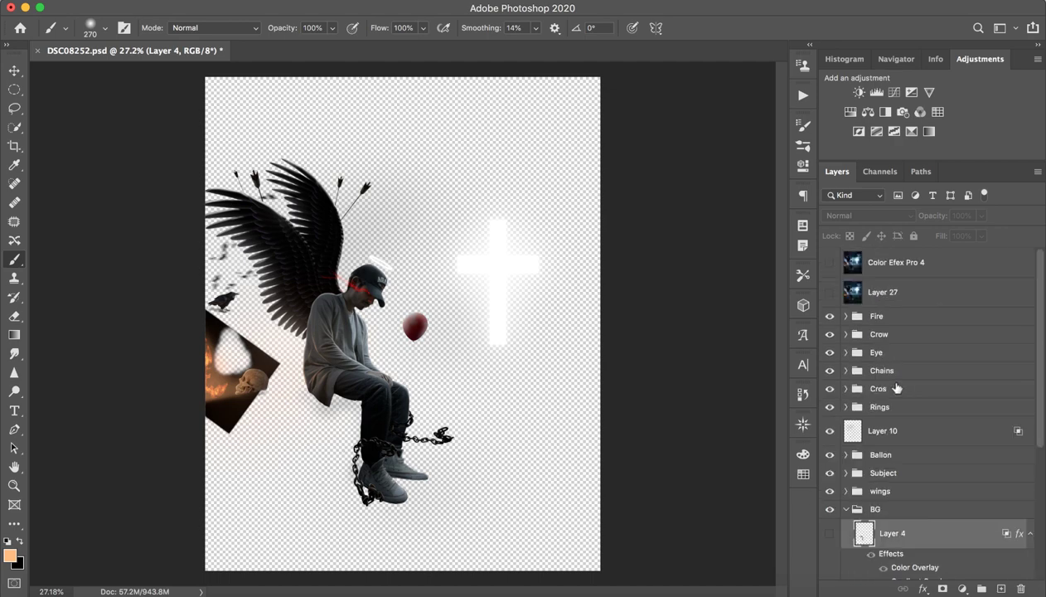
left_click_drag(832, 515, 817, 308)
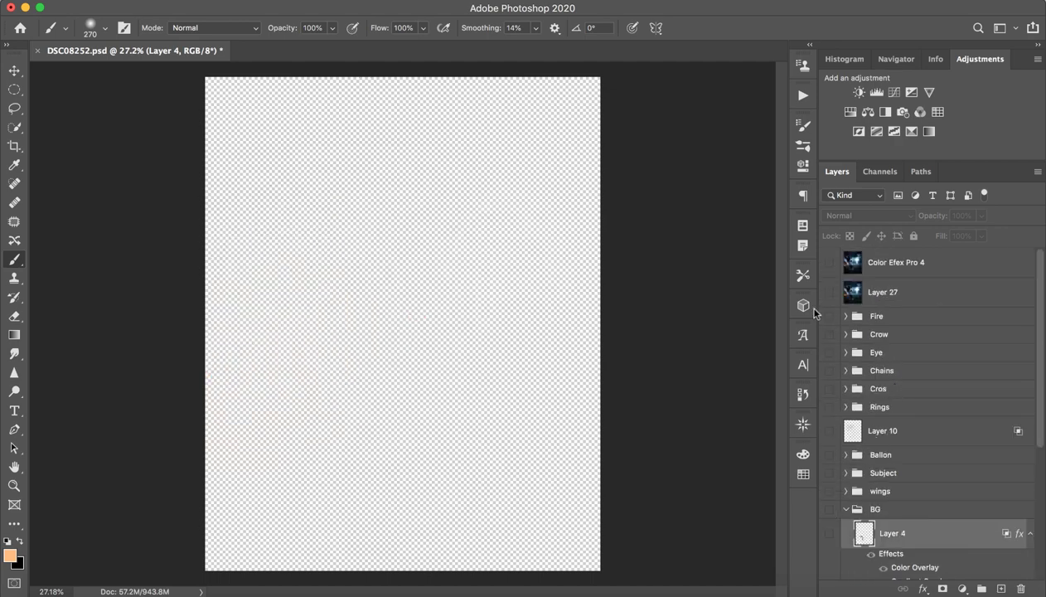
Show only the stormy sea image layer at the base of the BG group and rename it bg
scroll(935, 354, "down", 5)
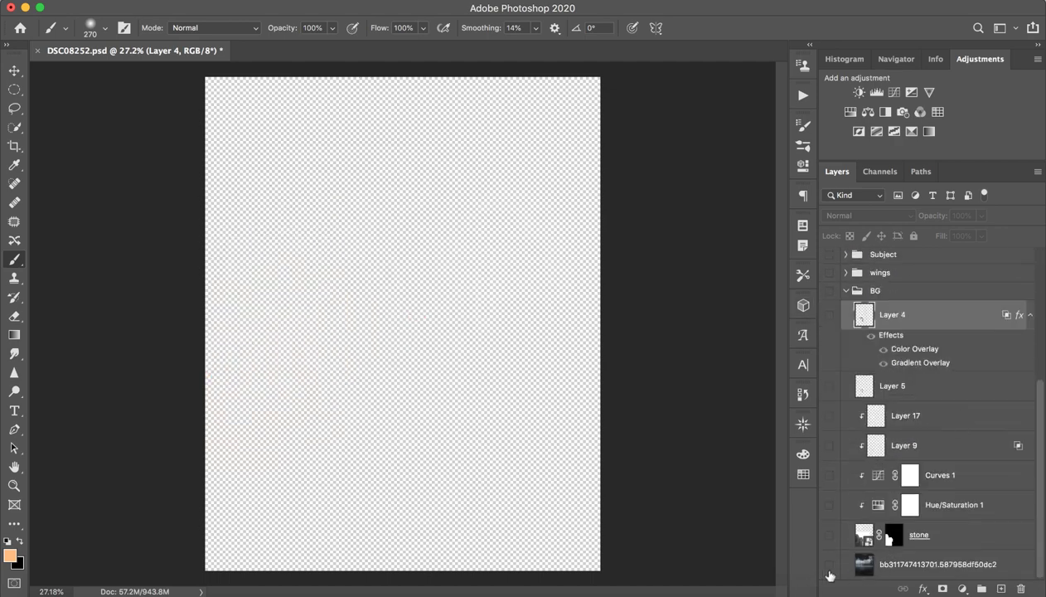
left_click(830, 570)
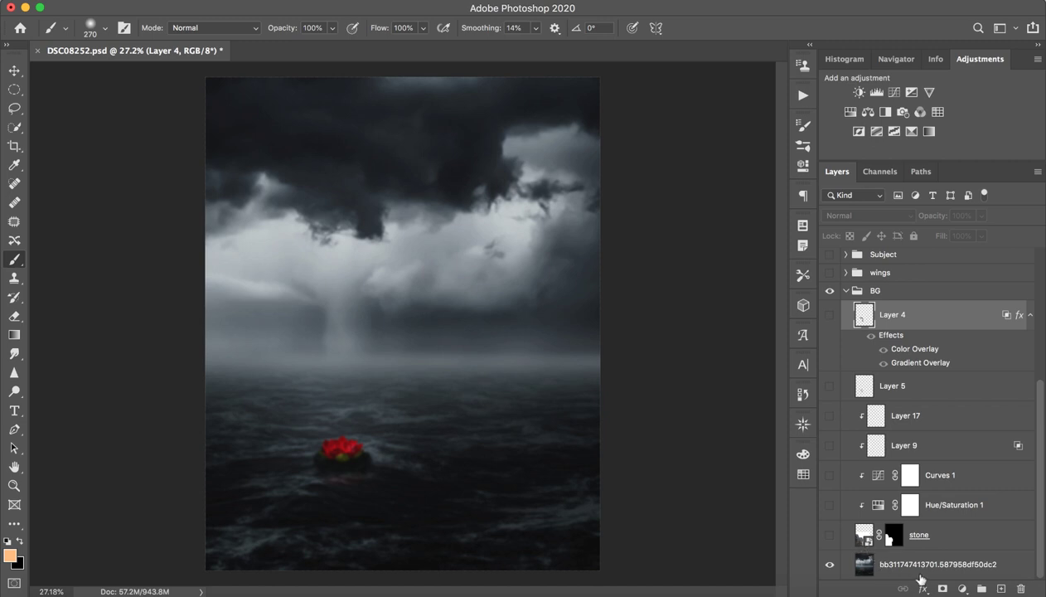
left_click(958, 564)
double_click(946, 564)
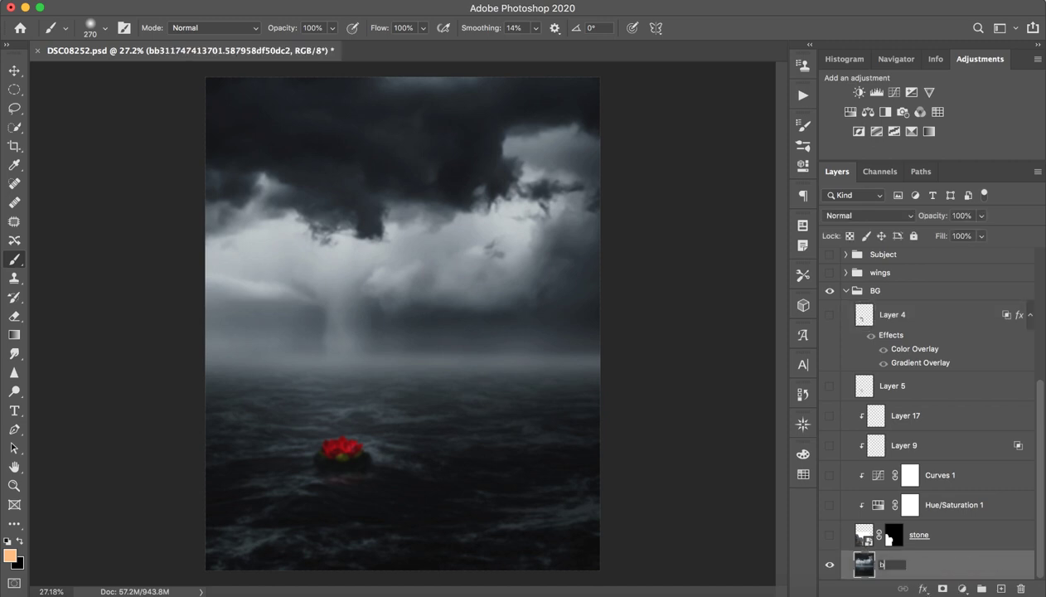
type("bg")
key("Return")
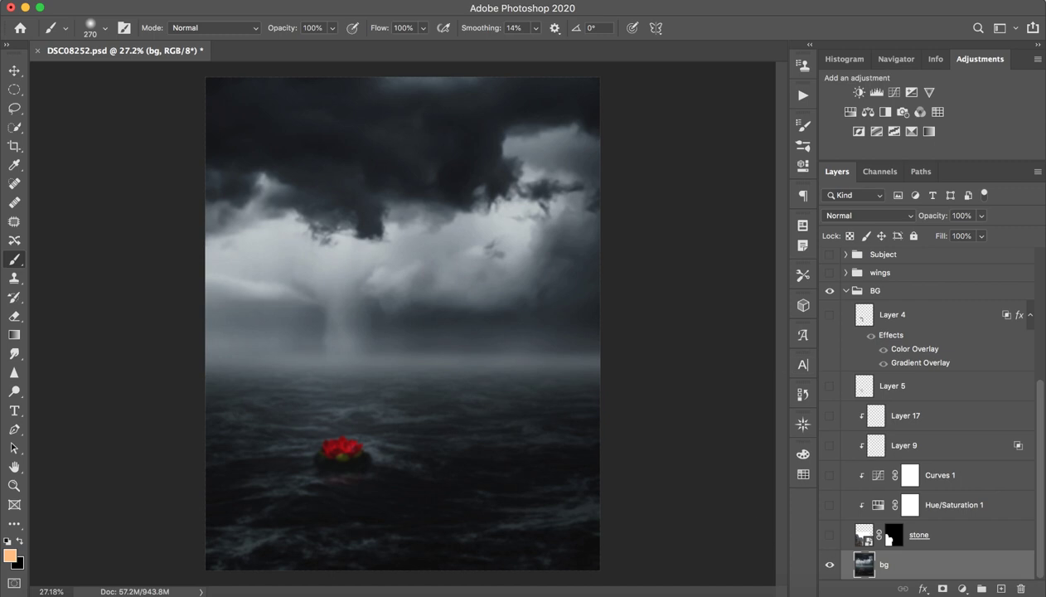
Show the stone layer and compare it with its mask disabled and enabled
left_click(829, 535)
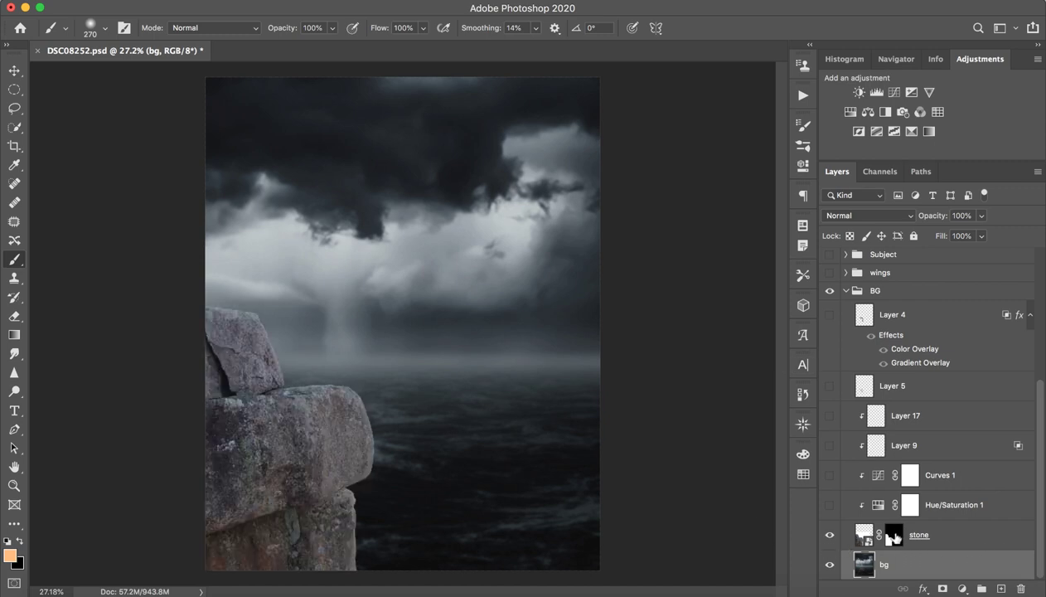
left_click(894, 538, "shift")
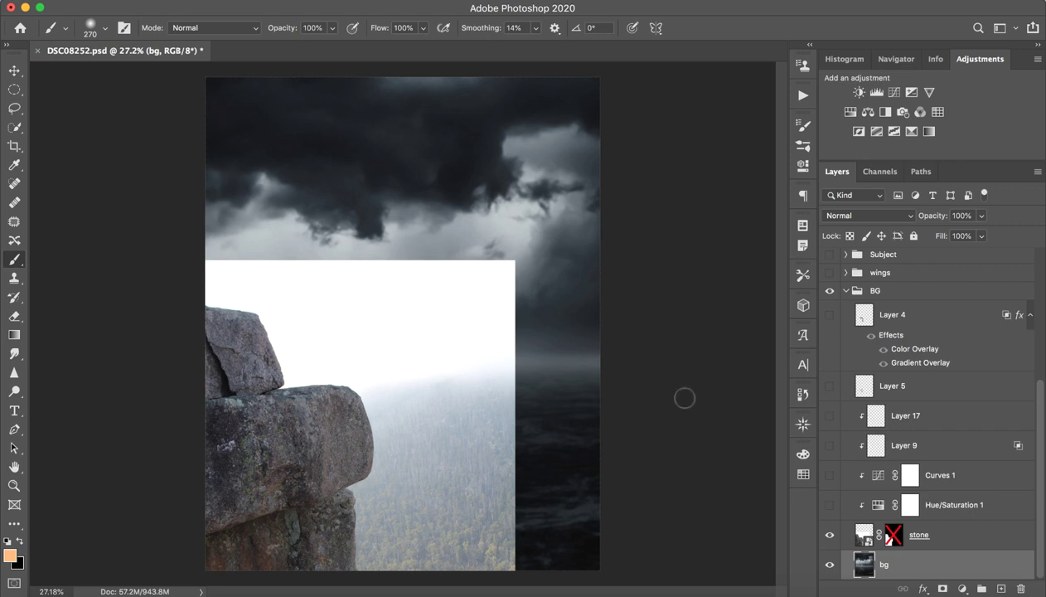
left_click(894, 537, "shift")
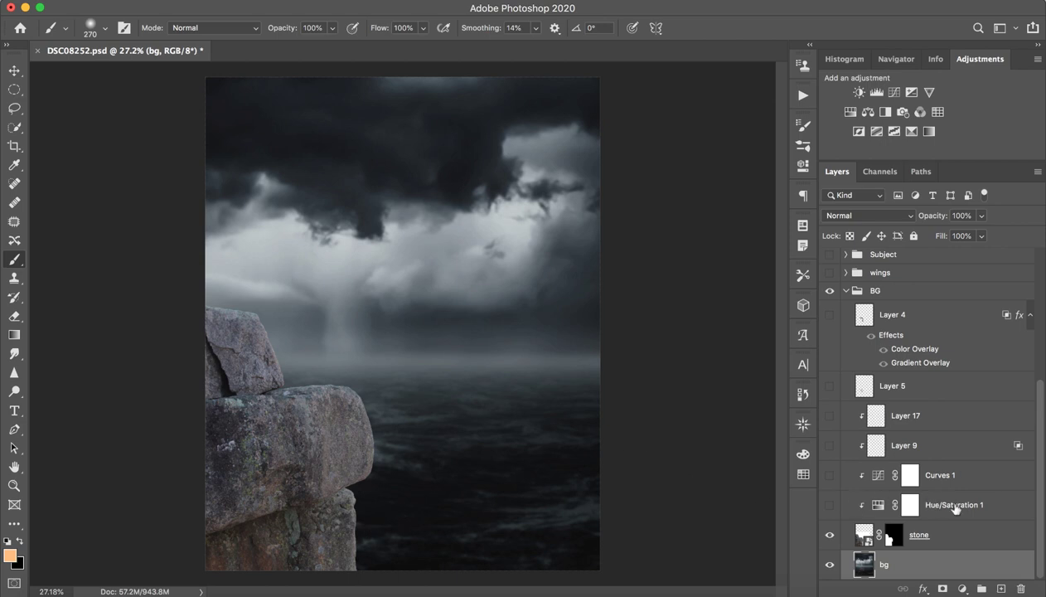
Show the Hue/Saturation 1 adjustment on the stone and inspect its settings without changing them
left_click(956, 509)
left_click(830, 505)
left_click(879, 506)
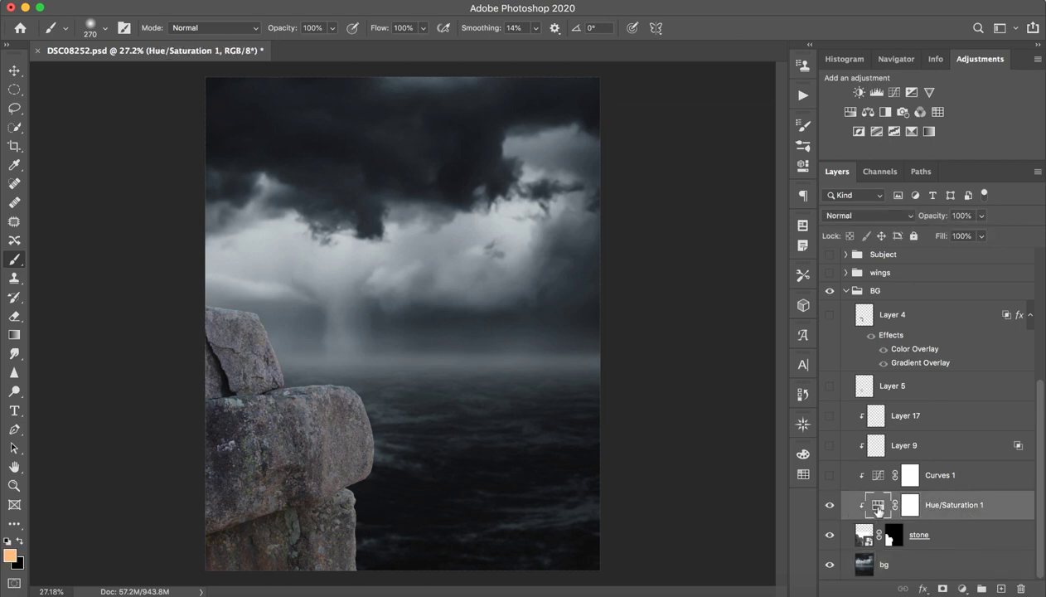
left_click(879, 509)
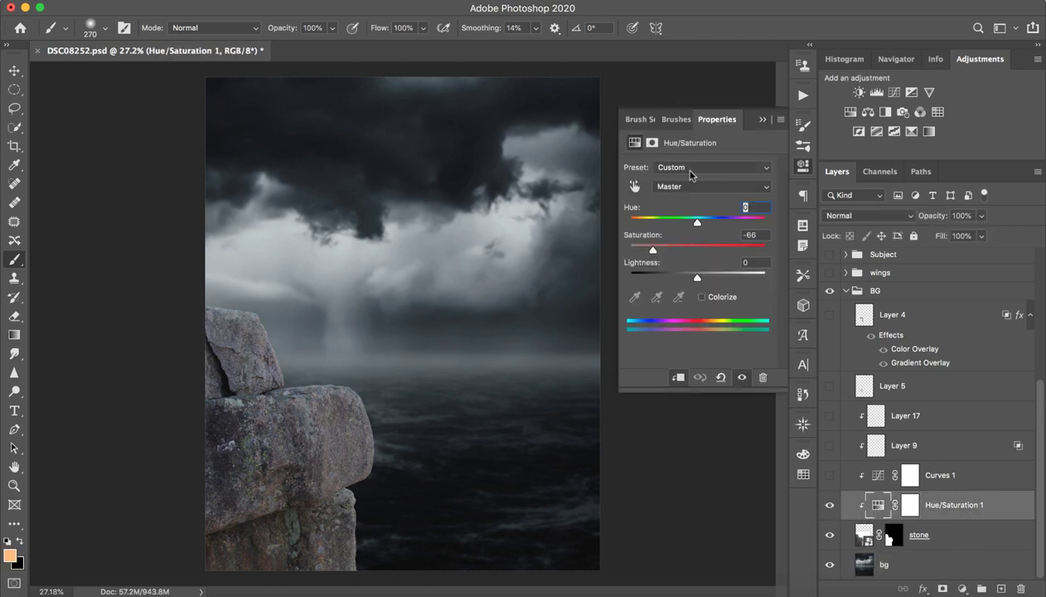
left_click(758, 121)
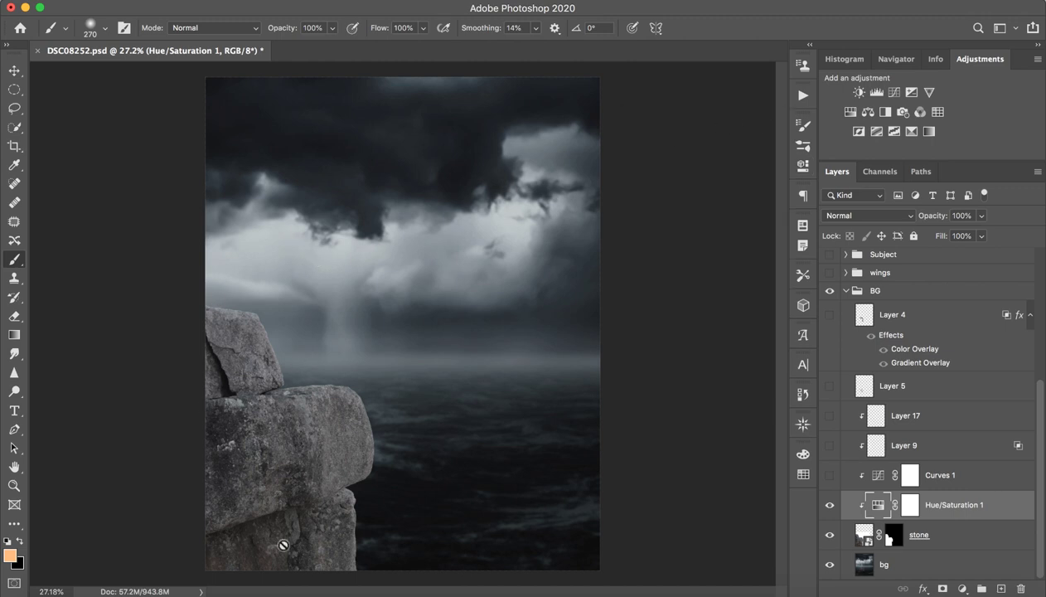
Show the Curves 1 adjustment, inspect its curve, and compare the stone with and without it
left_click(830, 475)
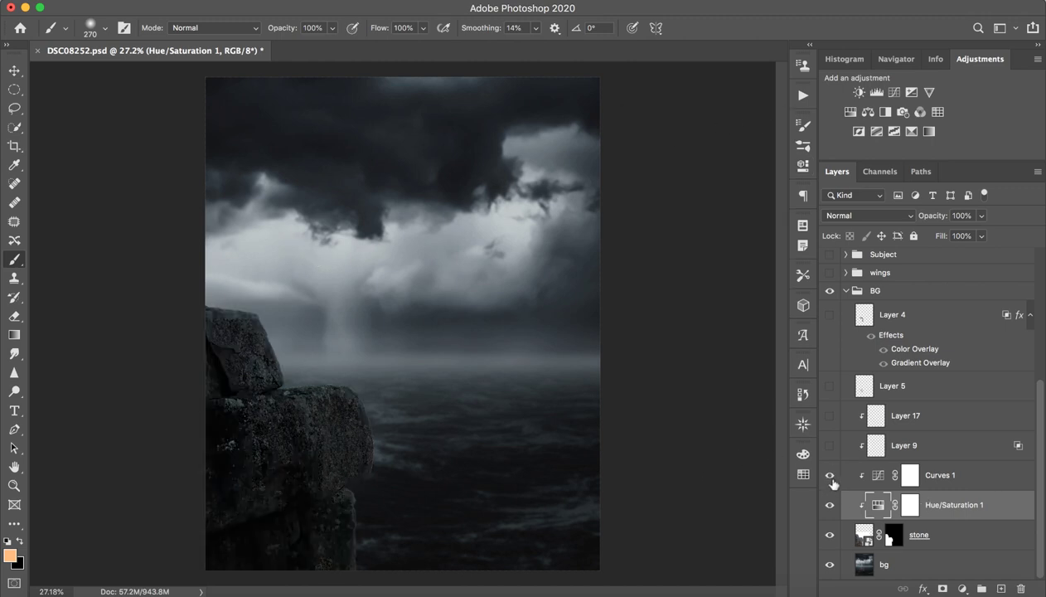
left_click(911, 479)
double_click(878, 475)
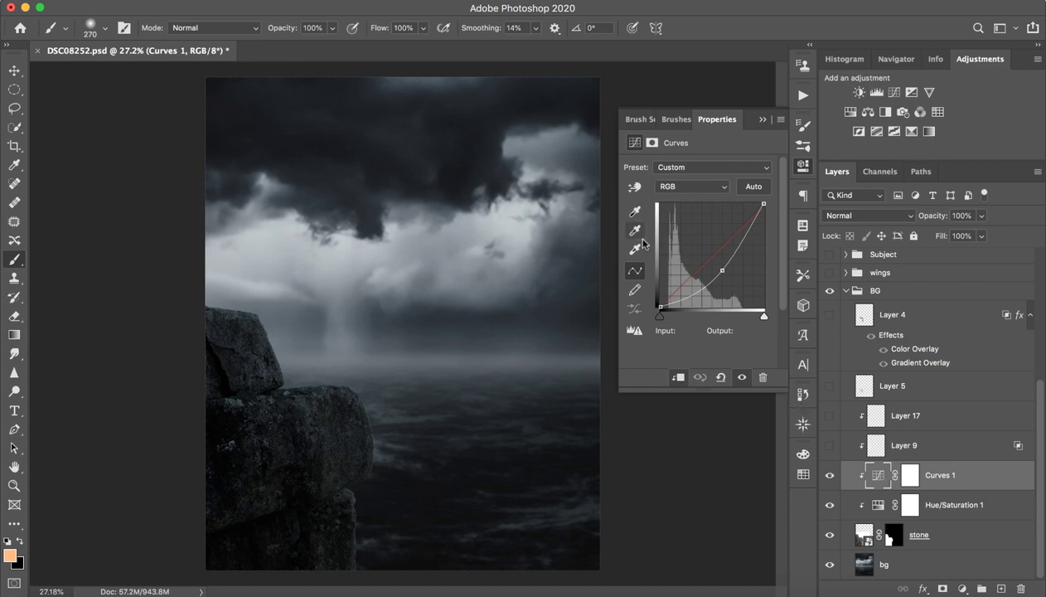
left_click(760, 117)
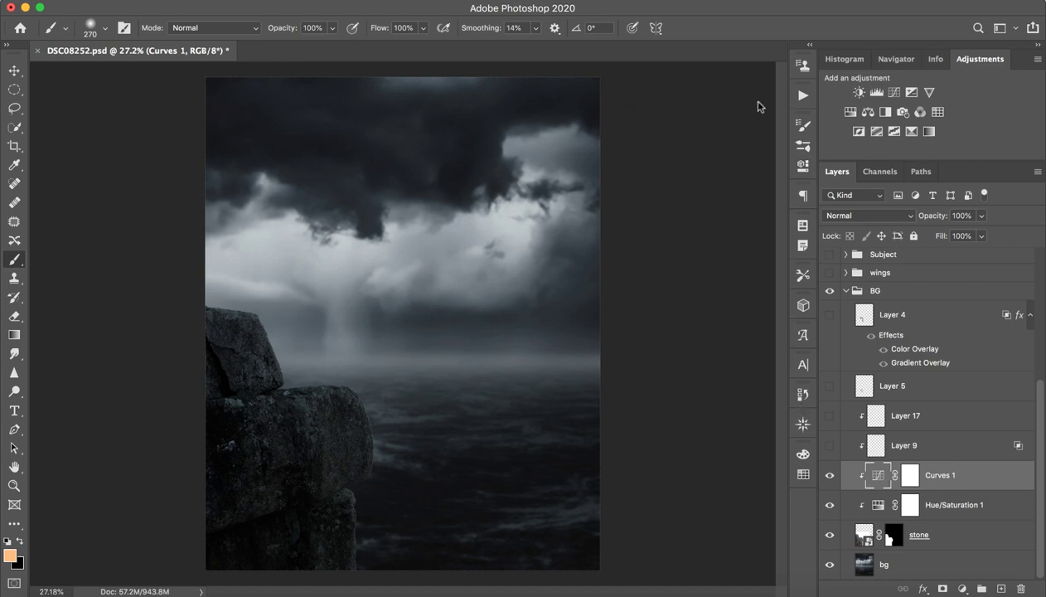
left_click(830, 476)
left_click(830, 476)
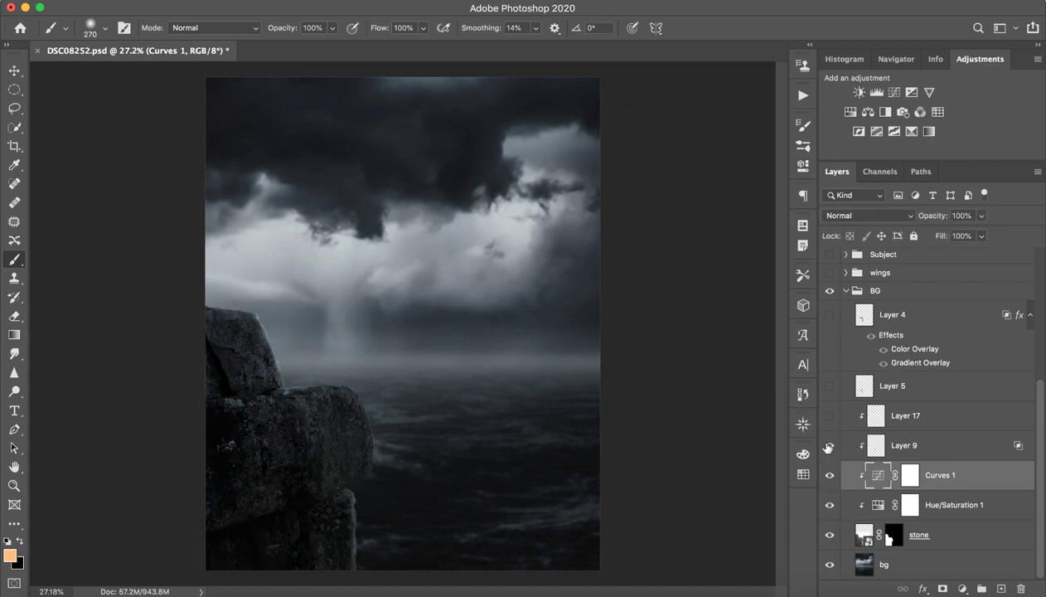
Show and select Layer 9, and set the foreground colour to white with black as the background colour
left_click(830, 446)
left_click(921, 443)
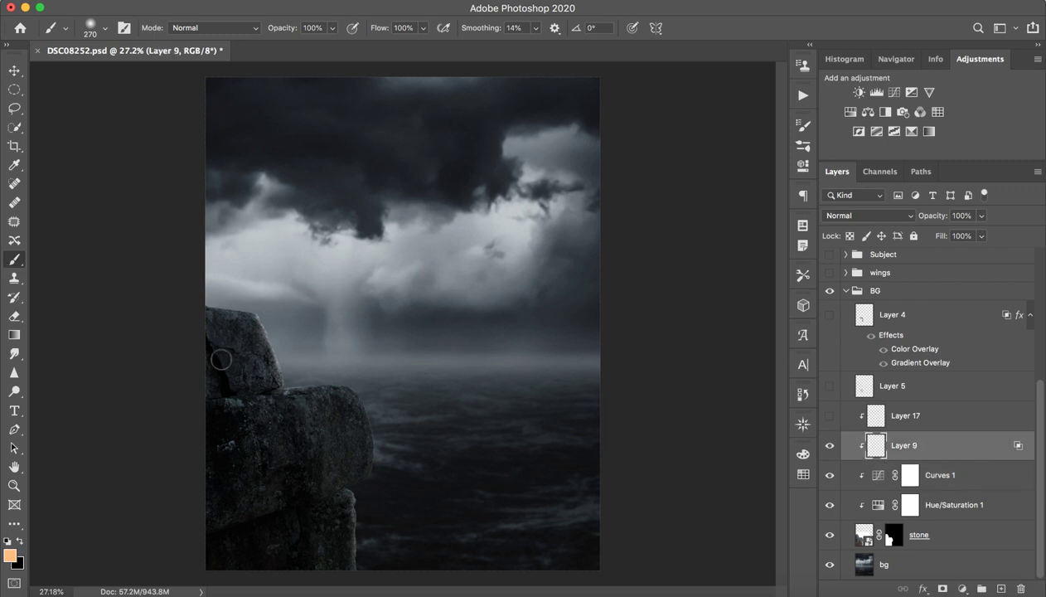
key("d")
key("x")
Try brushing white highlights along the stone's outer edges on Layer 9, and undo all the strokes
mouse_move(196, 303)
left_mouse_down()
mouse_move(310, 317)
mouse_move(357, 381)
mouse_move(403, 401)
mouse_move(362, 555)
left_mouse_up()
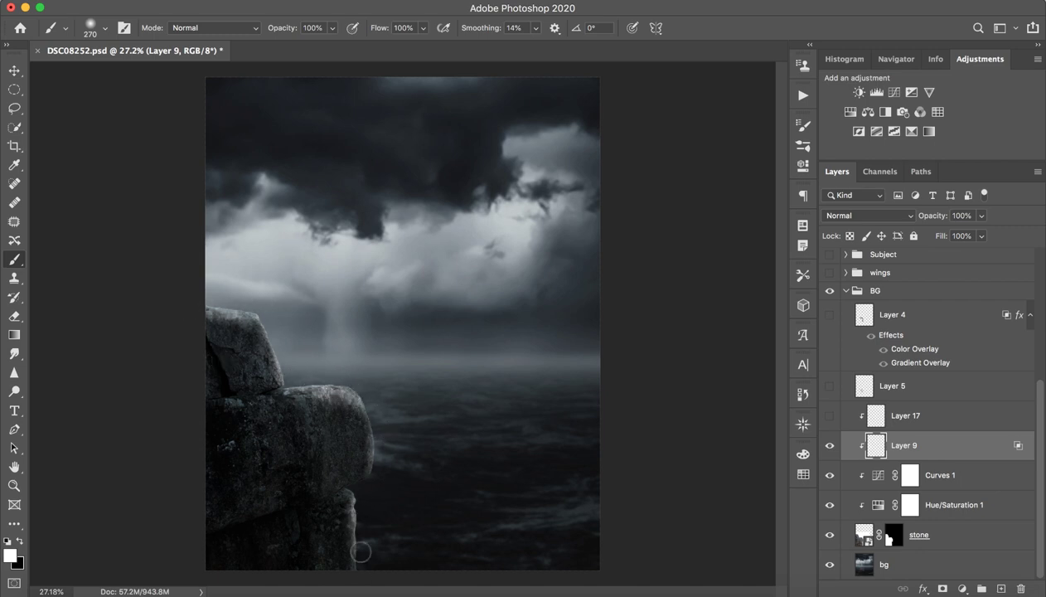
key("ctrl+z")
key("ctrl+z")
key("ctrl+z")
key("ctrl+z")
key("ctrl+z")
key("ctrl+z")
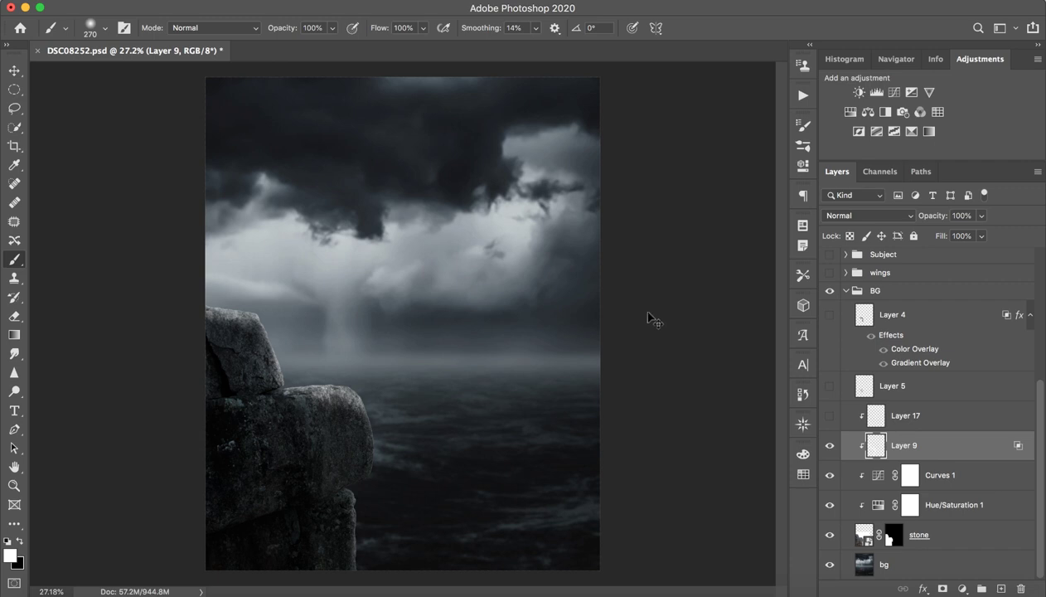
key("ctrl+z")
key("ctrl+z")
key("ctrl+z")
key("ctrl+z")
key("ctrl+z")
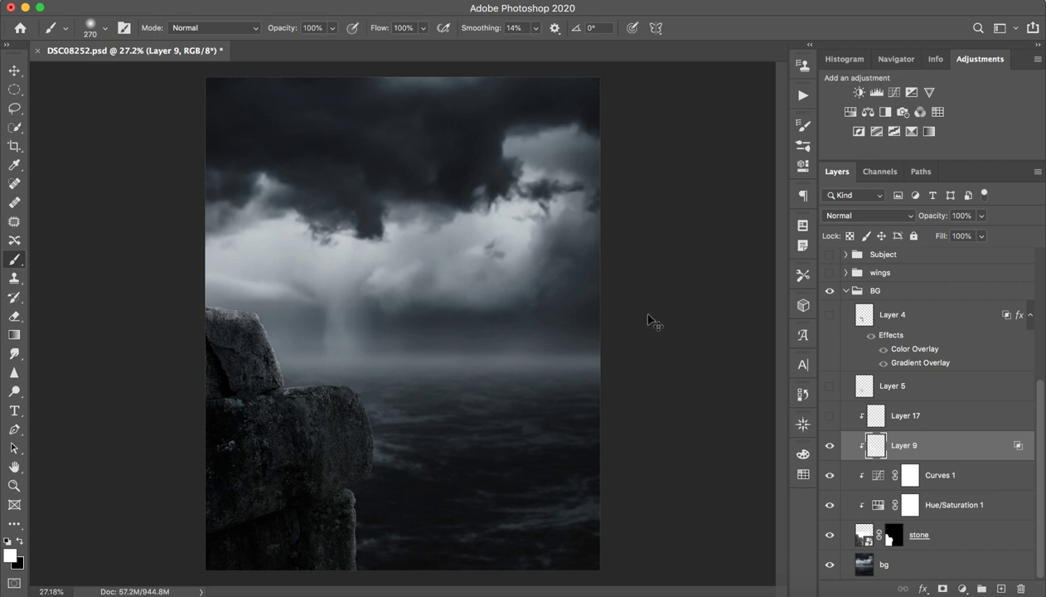
key("ctrl+z")
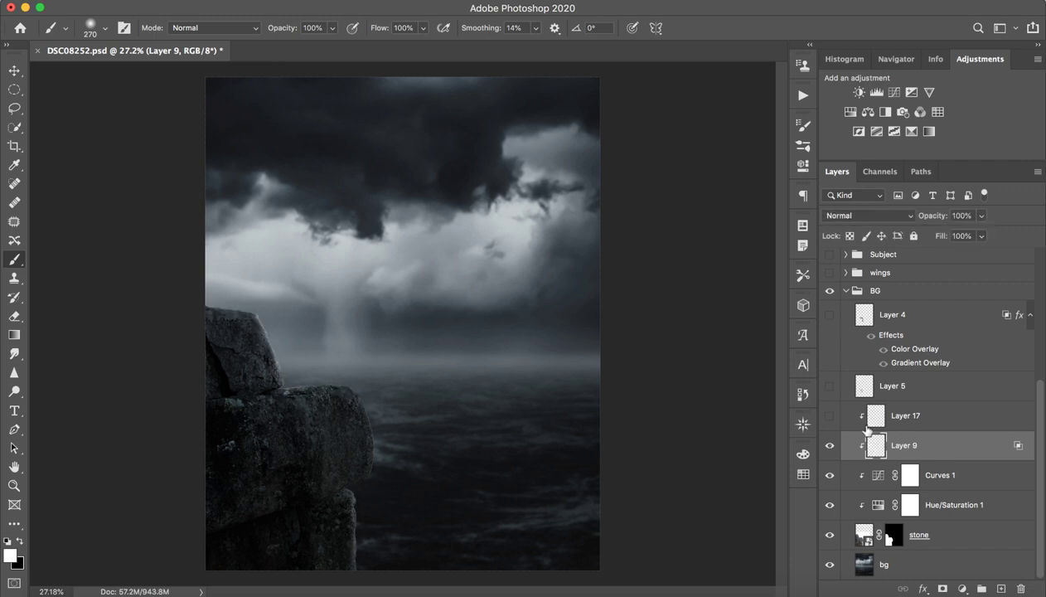
Show Layer 17 and Layer 5 in the BG group, comparing the stone with and without each one
left_click(830, 415)
left_click(830, 415)
left_click(830, 416)
left_click(830, 395)
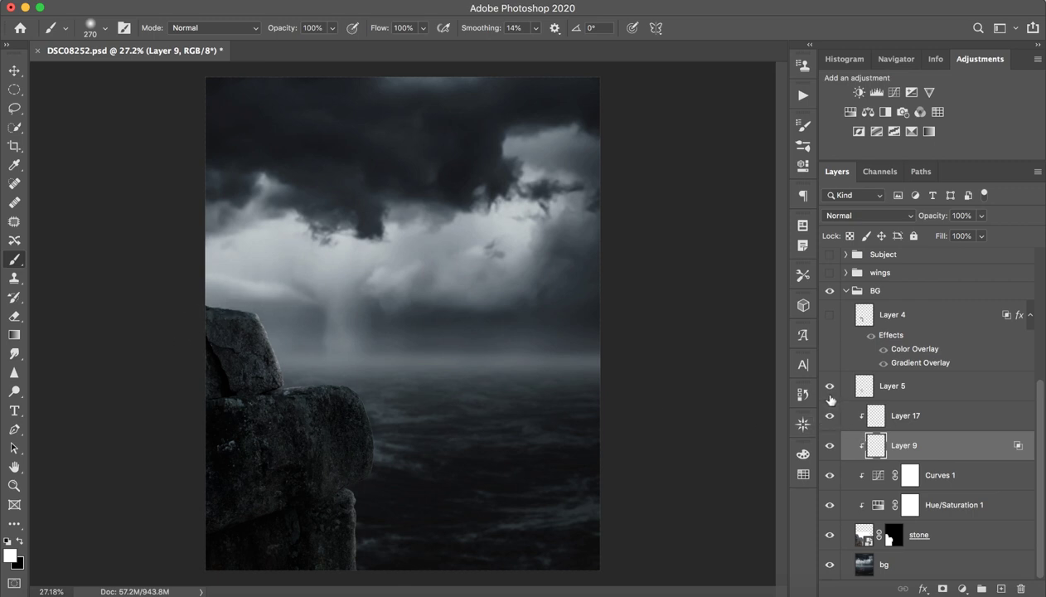
left_click(958, 421)
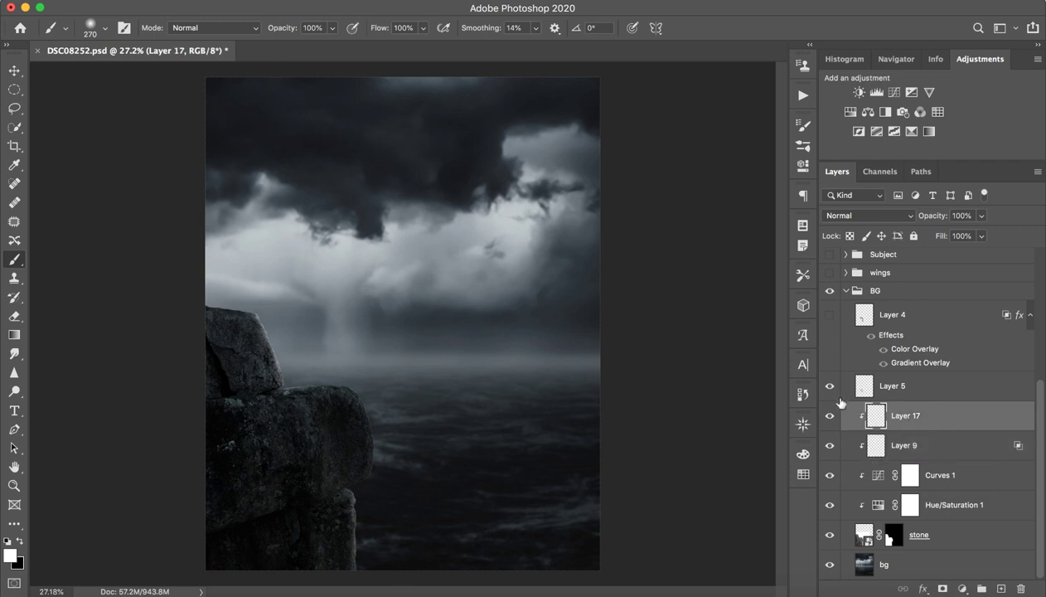
left_click(830, 386)
left_click(831, 387)
Show and select Layer 4 in the BG group, and compare the rock ledge with and without it
scroll(898, 404, "up", 3)
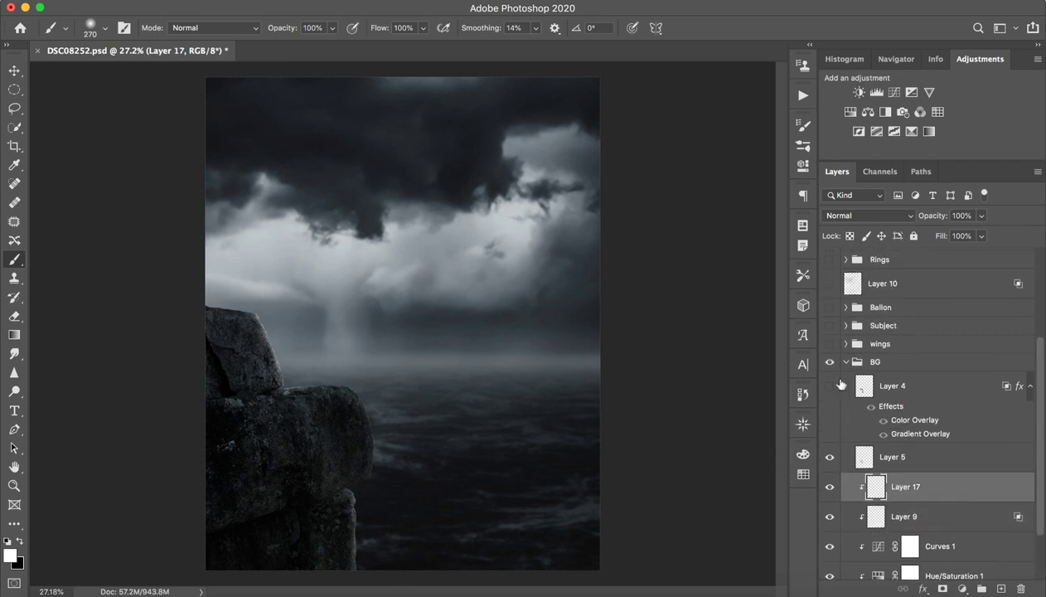
left_click(830, 386)
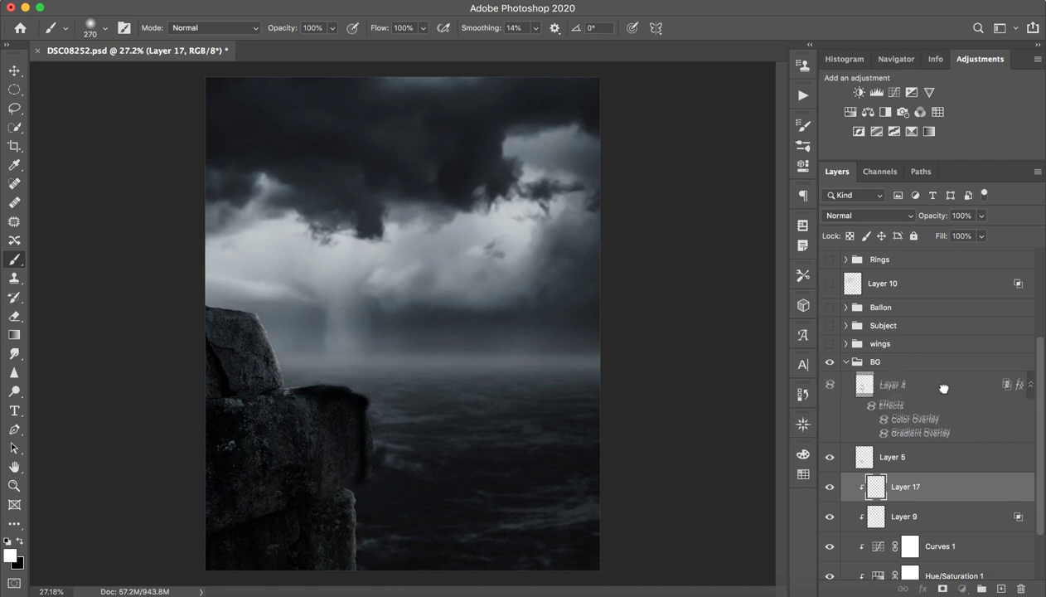
left_click(850, 388)
left_click(829, 386)
left_click(829, 386)
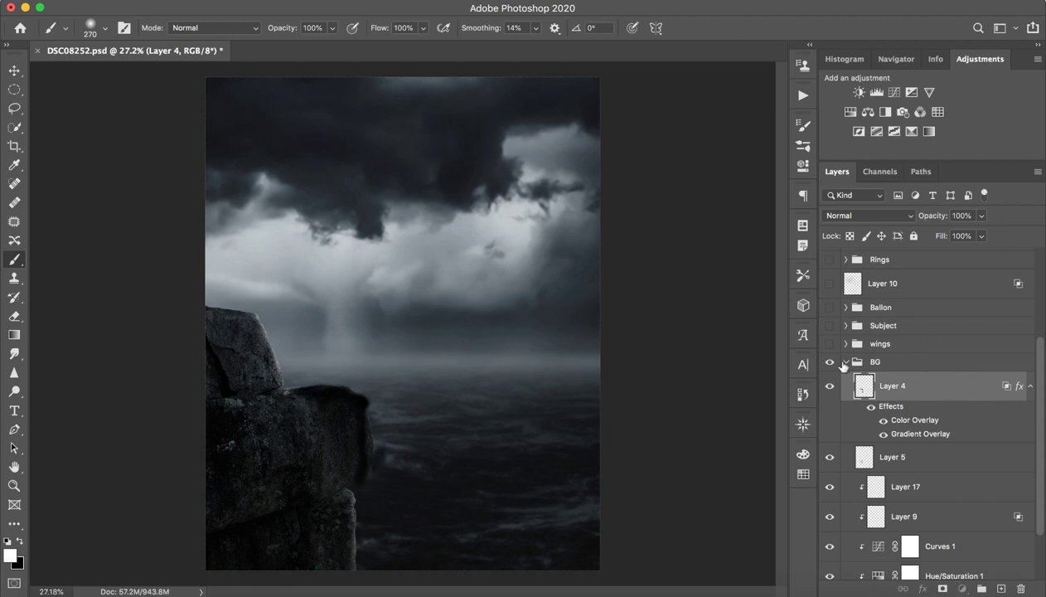
Collapse the BG group, and show and expand the Subject group
left_click(846, 362)
left_click(898, 493)
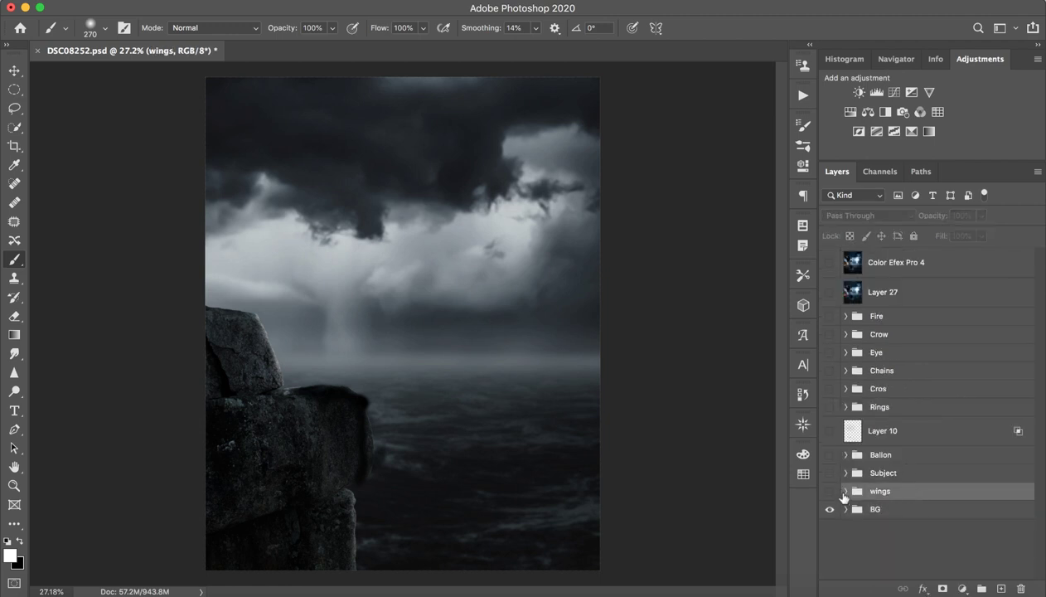
left_click(829, 472)
left_click(845, 473)
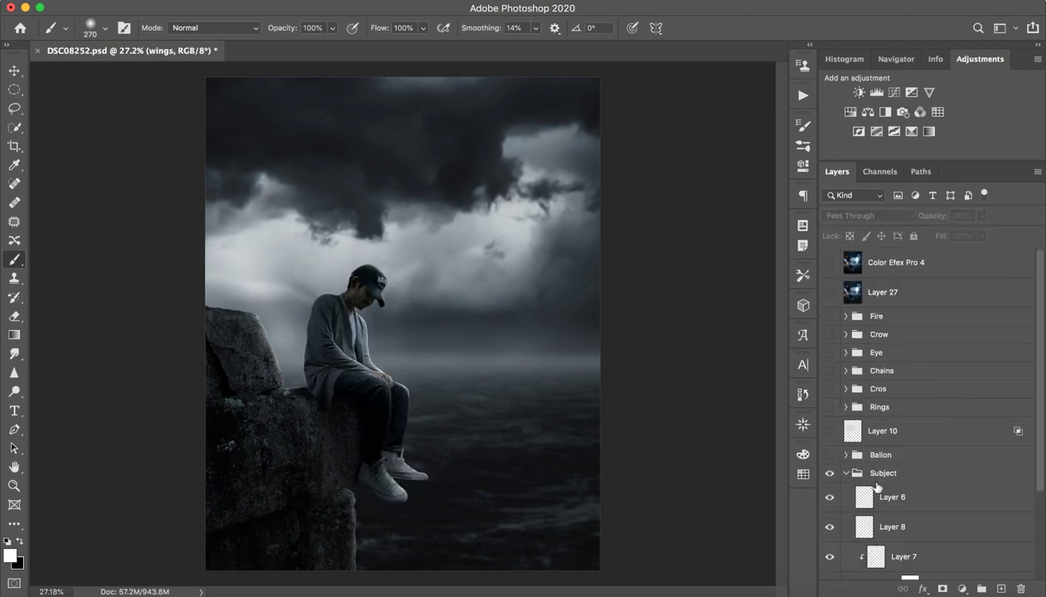
Select Layer 6 in the Subject group, compare the man with and without it, and leave it hidden
scroll(874, 472, "down", 3)
left_click(883, 377)
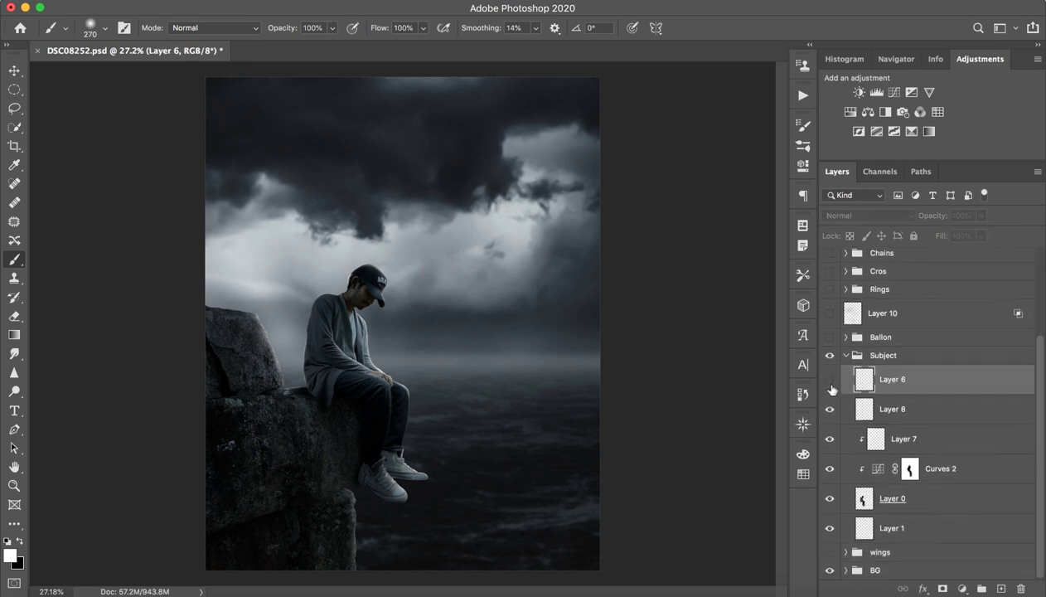
left_click(830, 383)
left_click(830, 383)
left_click(830, 383)
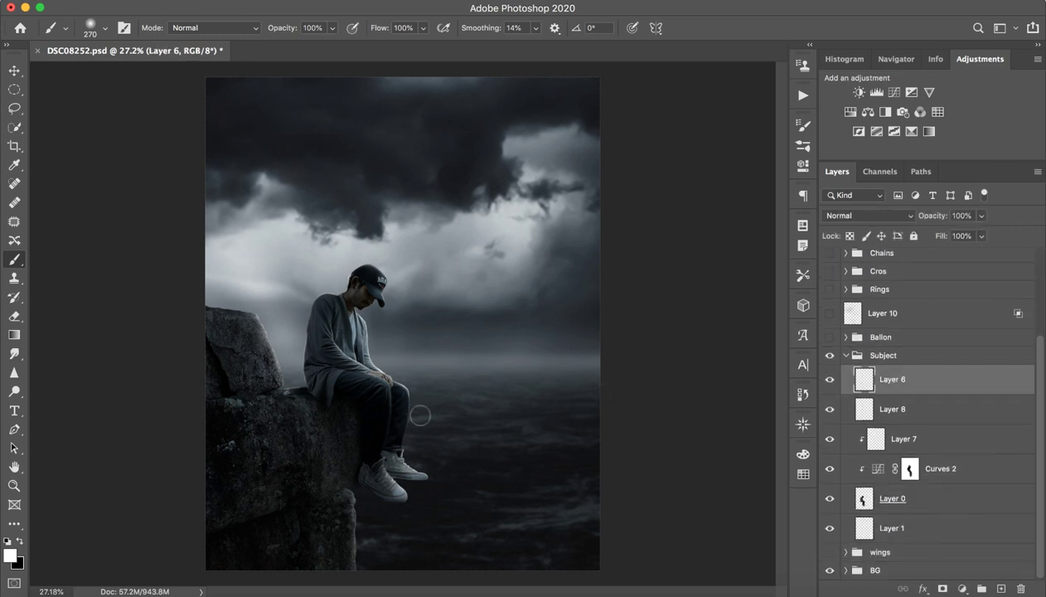
left_click(831, 410)
left_click(830, 379)
left_click(831, 408)
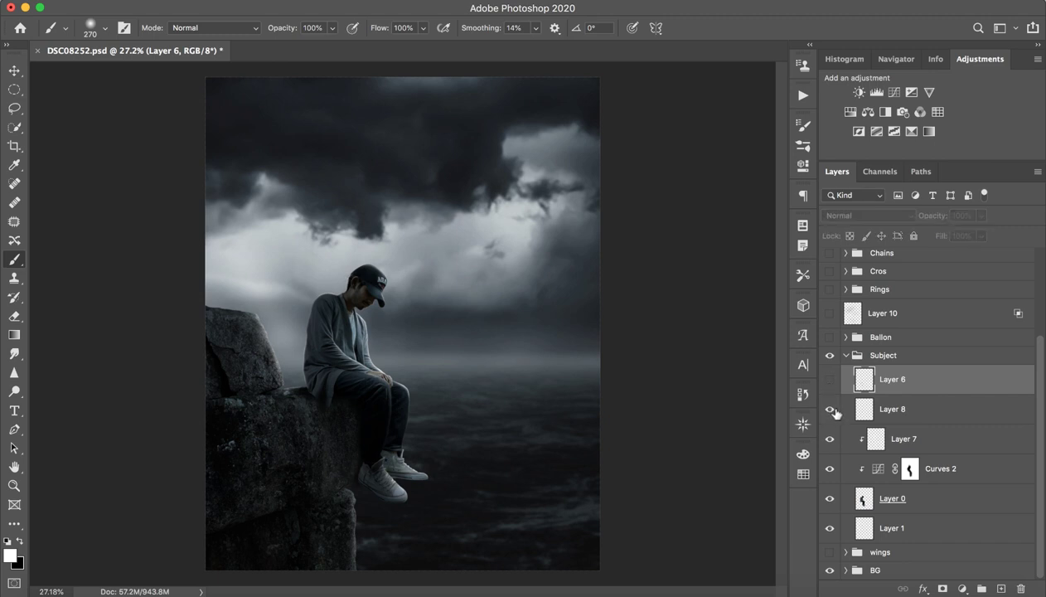
Examine the rim of hair at the back of the man's head up close, and return to the whole image
key("super+space")
left_click_drag(354, 278, 453, 294)
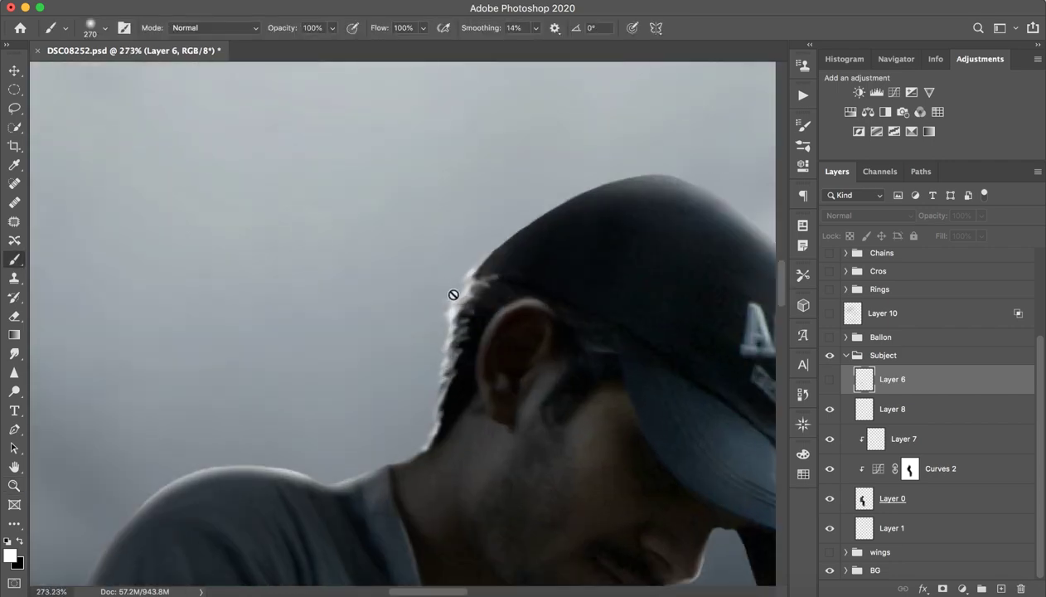
key("z")
scroll(612, 403, "down", 6)
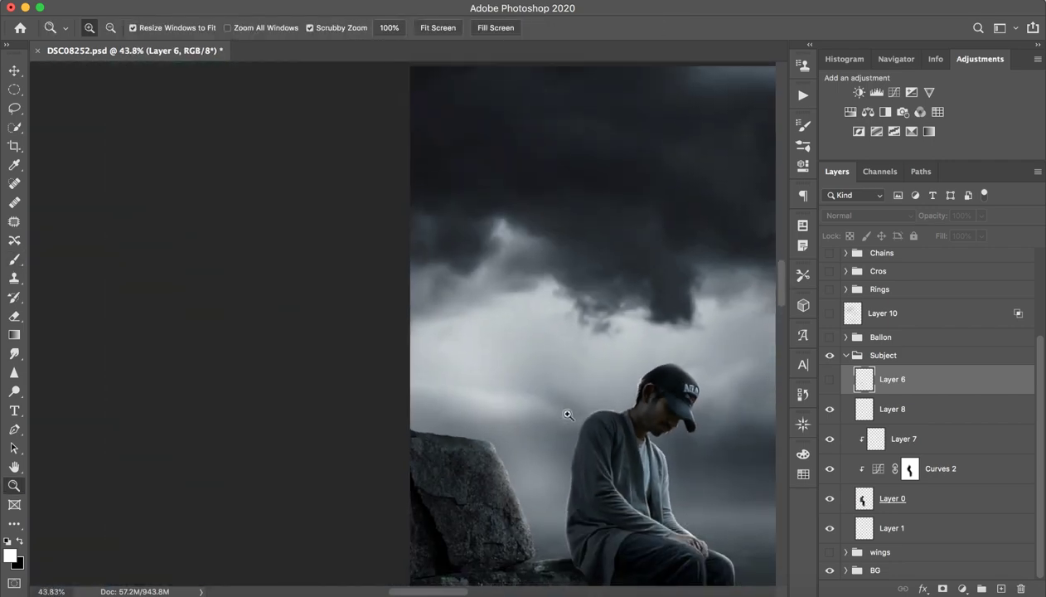
scroll(567, 415, "down", 2)
key("super+space")
scroll(369, 292, "up", 2)
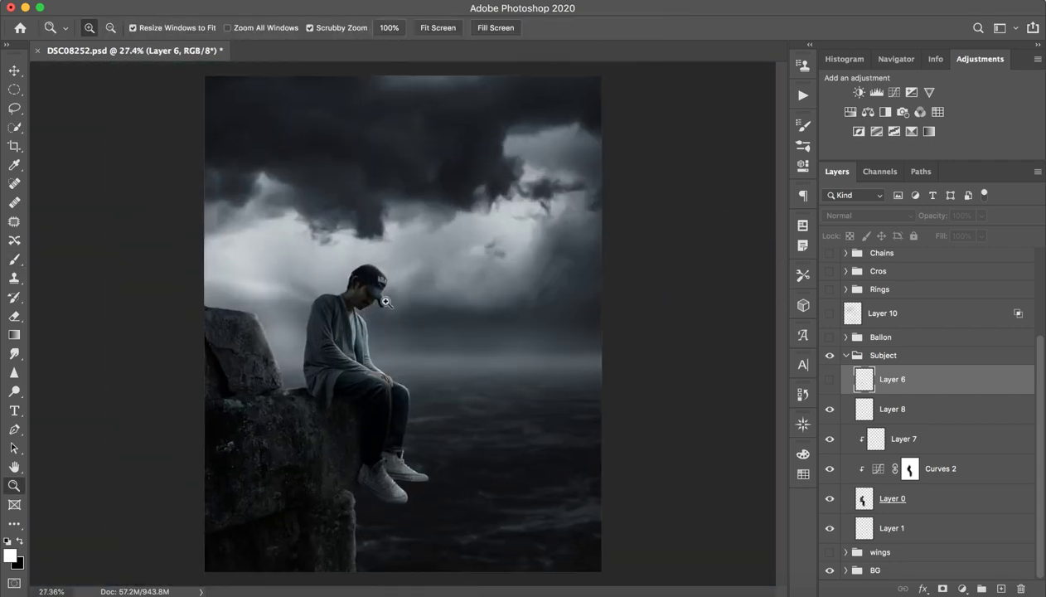
Hide Layer 8 in the Subject group, and compare the man with and without Layer 7
key("b")
left_click(830, 410)
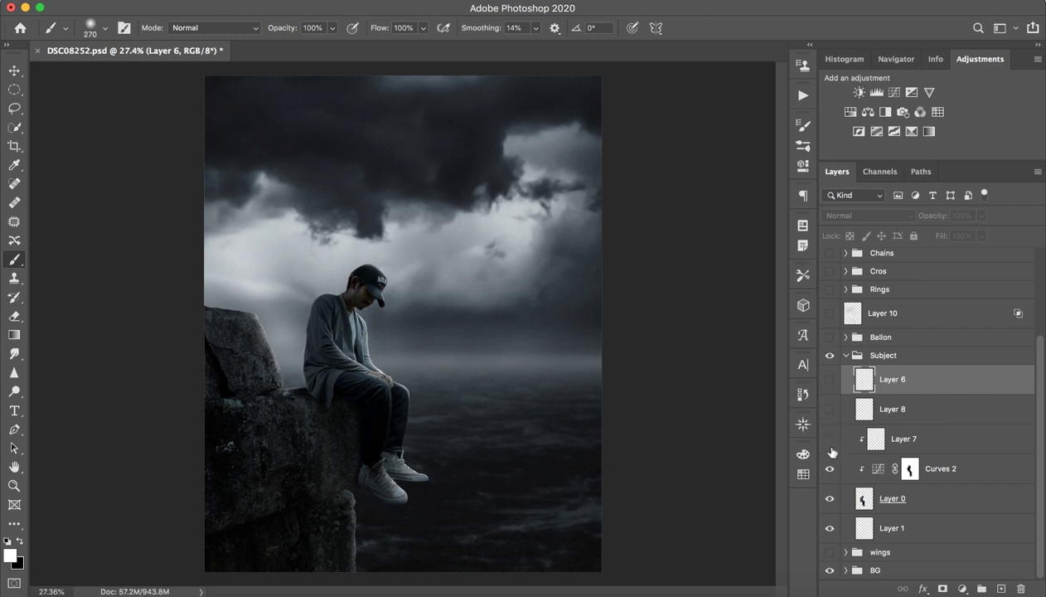
left_click(833, 450)
left_click(832, 450)
left_click(832, 450)
left_click(831, 439)
left_click(830, 440)
Compare the man with and without the Curves 2 adjustment, and inspect its curve settings
left_click(830, 468)
left_click(830, 468)
left_click(830, 469)
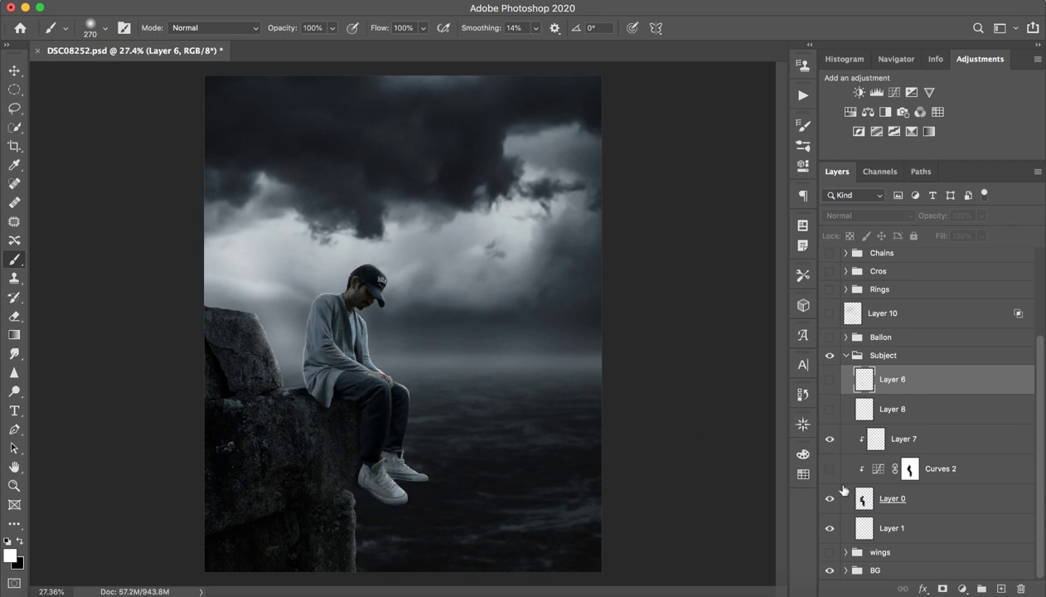
left_click(837, 474)
left_click(830, 468)
left_click(830, 468)
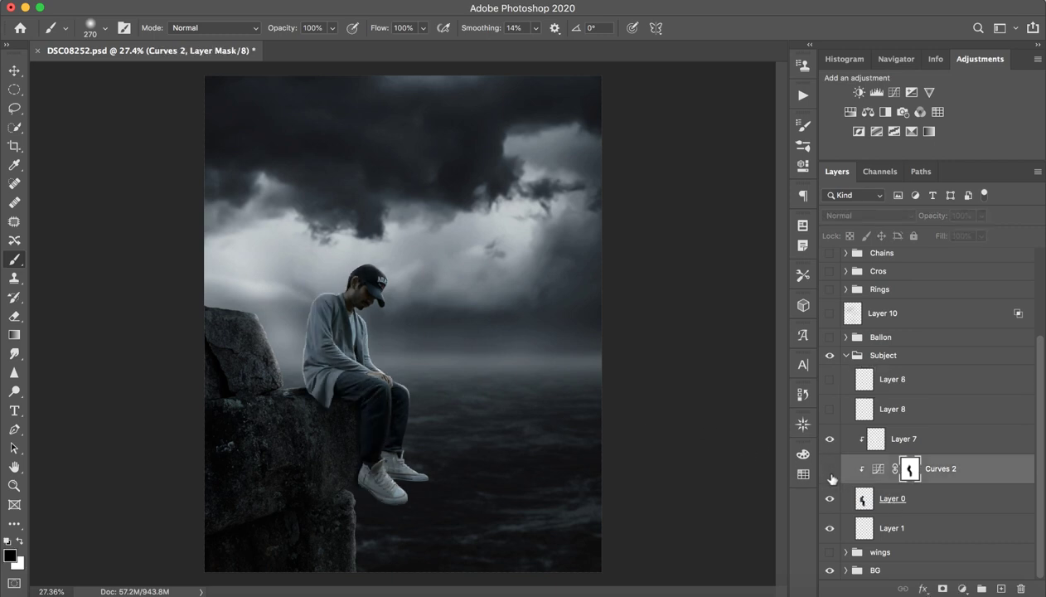
left_click(830, 468)
double_click(883, 472)
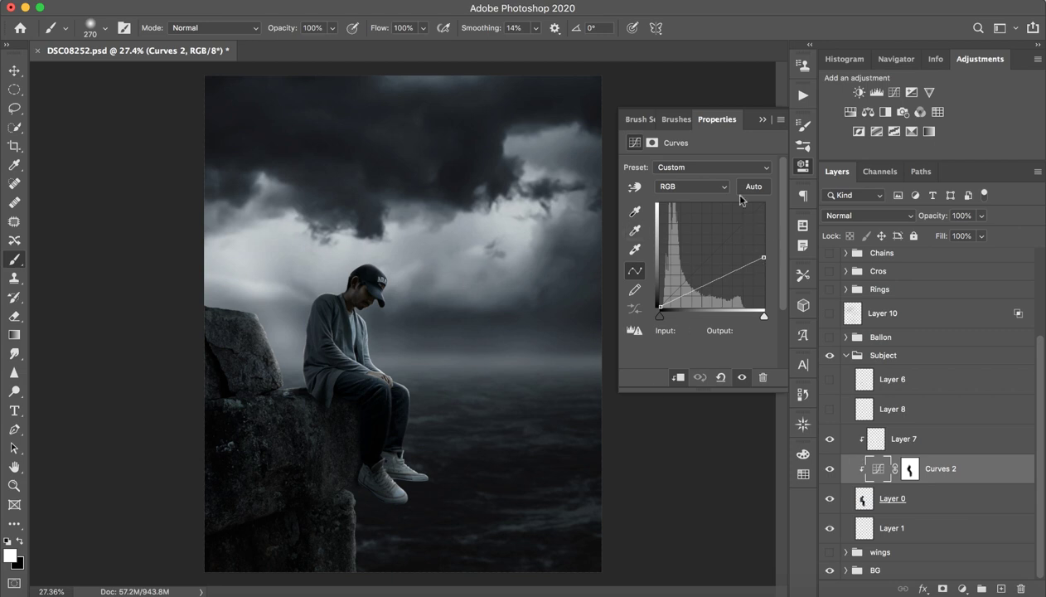
left_click(756, 120)
Compare the scene with and without Layer 0 and Layer 1 of the Subject group
left_click(830, 502)
left_click(831, 502)
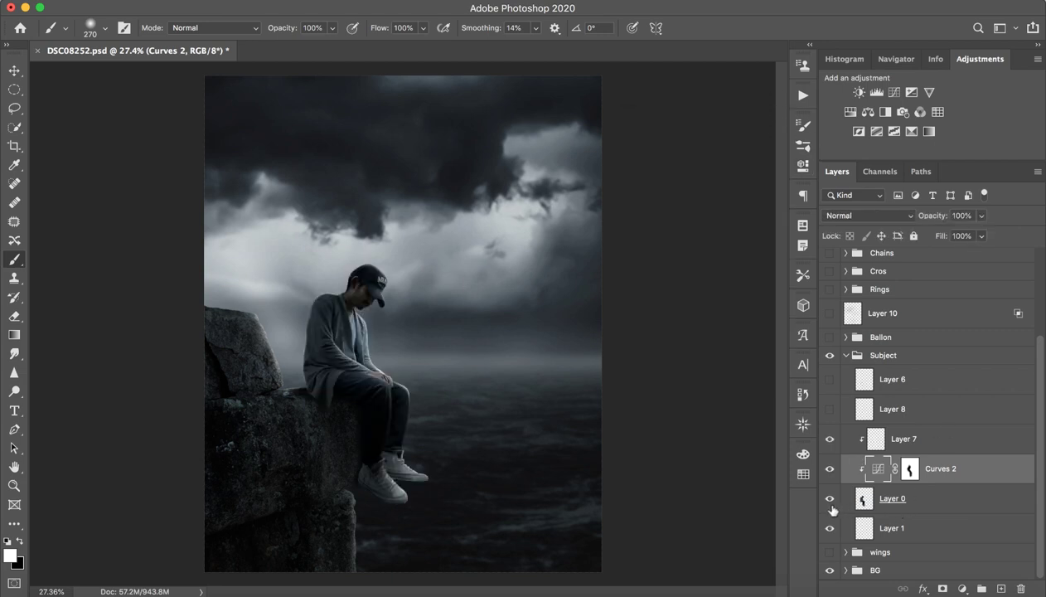
left_click(830, 531)
left_click(831, 530)
left_click(831, 530)
left_click(831, 531)
left_click(831, 531)
left_click(831, 531)
left_click(831, 532)
Show the wings group, and compare the scene with and without Layer 1 of the Subject group
left_click(830, 552)
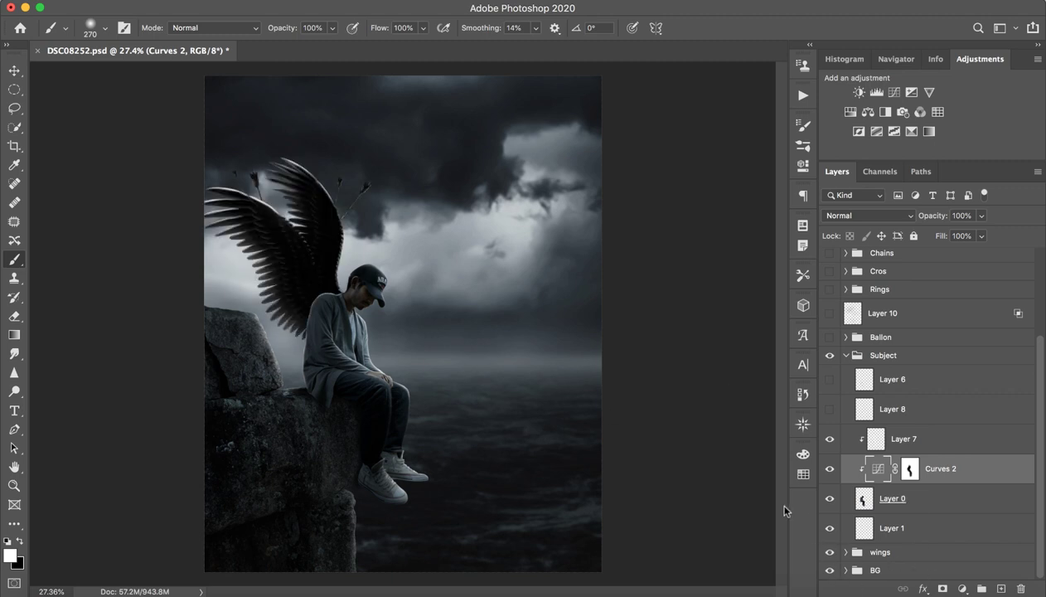
left_click(830, 532)
left_click(831, 531)
left_click(831, 532)
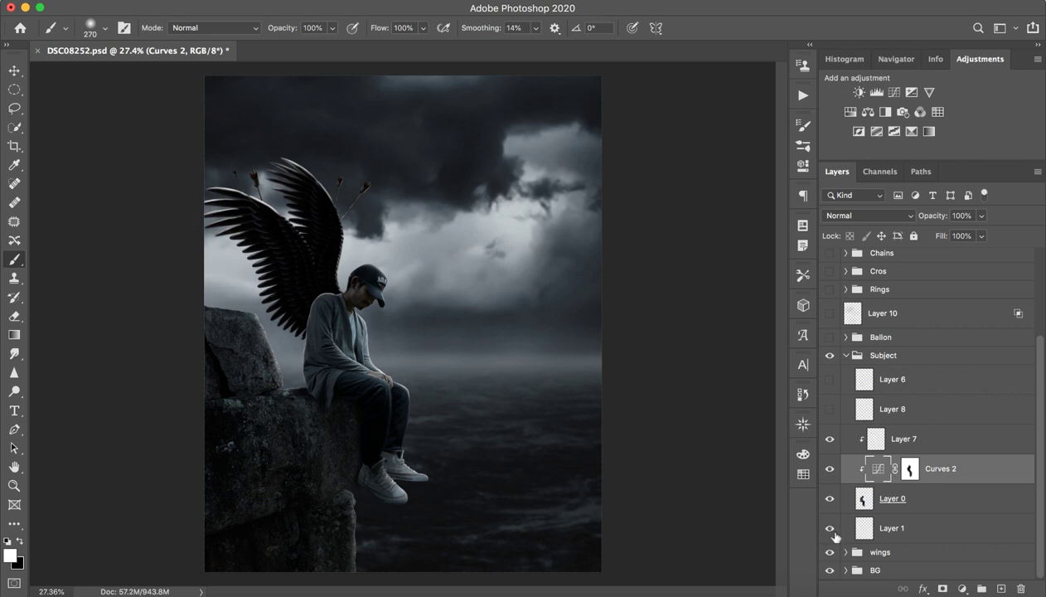
left_click(831, 531)
left_click(831, 532)
left_click(832, 533)
left_click(832, 532)
left_click(831, 532)
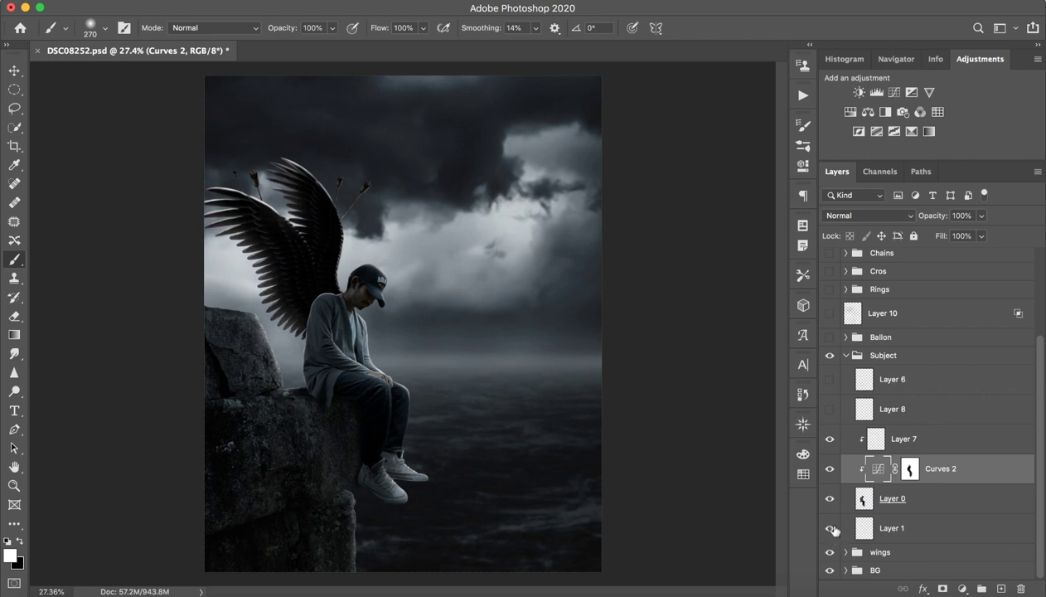
Collapse the Subject group, and expand the wings group with its Layer 2 selected
left_click(846, 354)
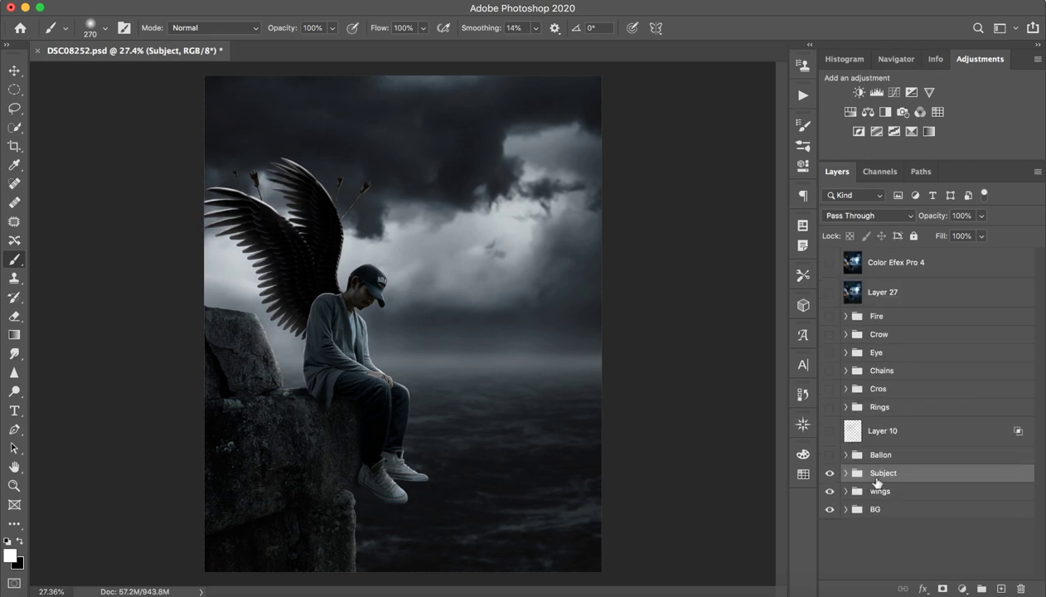
left_click(846, 491)
left_click(913, 467)
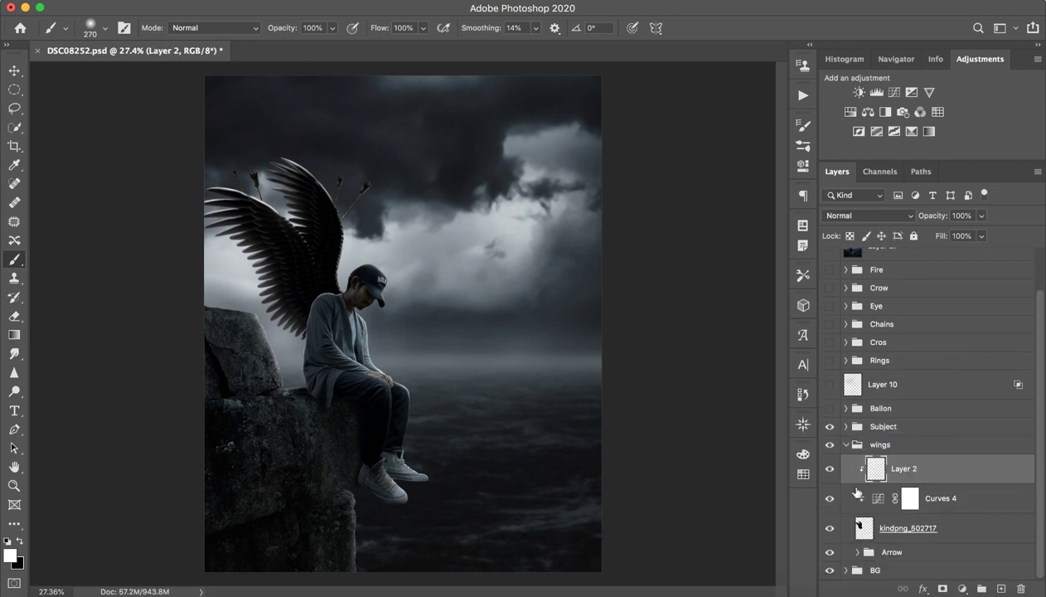
Compare the wings with and without Layer 2, and examine the feather edges up close
left_click(830, 469)
left_click(830, 469)
left_click(830, 469)
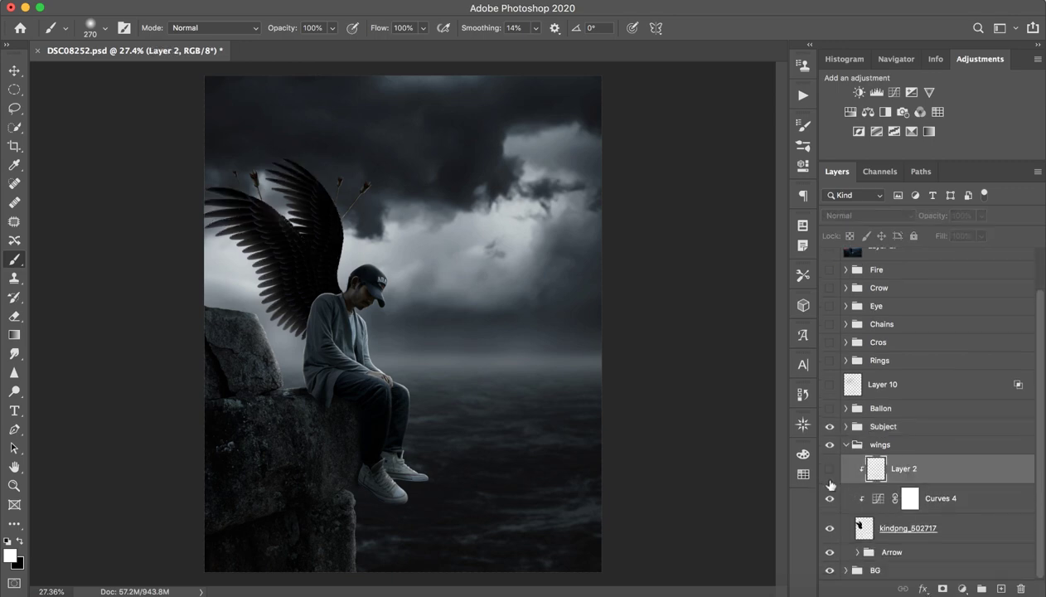
left_click(830, 469)
key("z")
left_click_drag(234, 183, 362, 193)
scroll(362, 193, "down", 10)
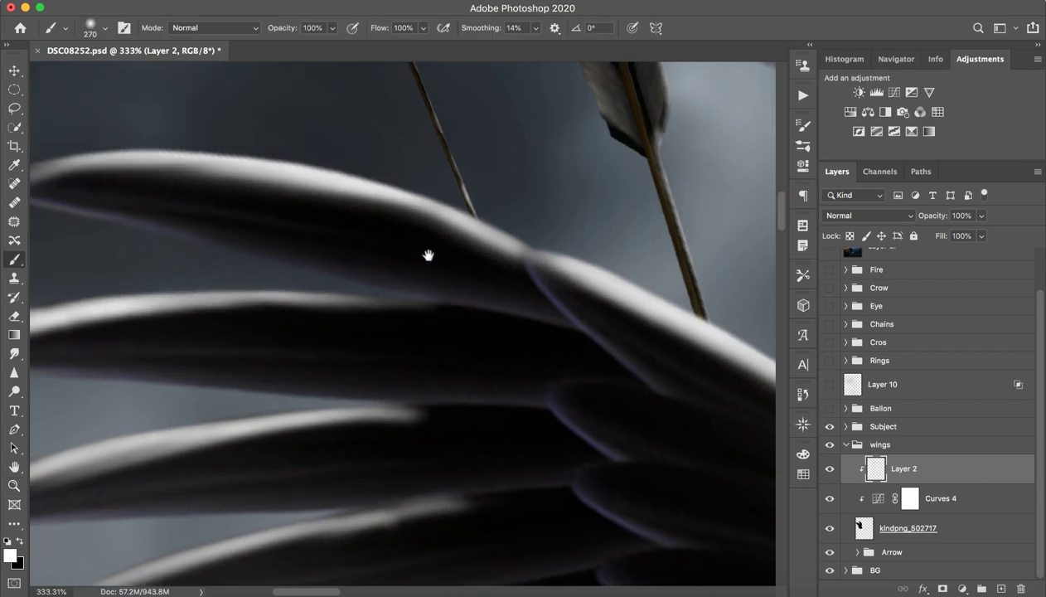
key("b")
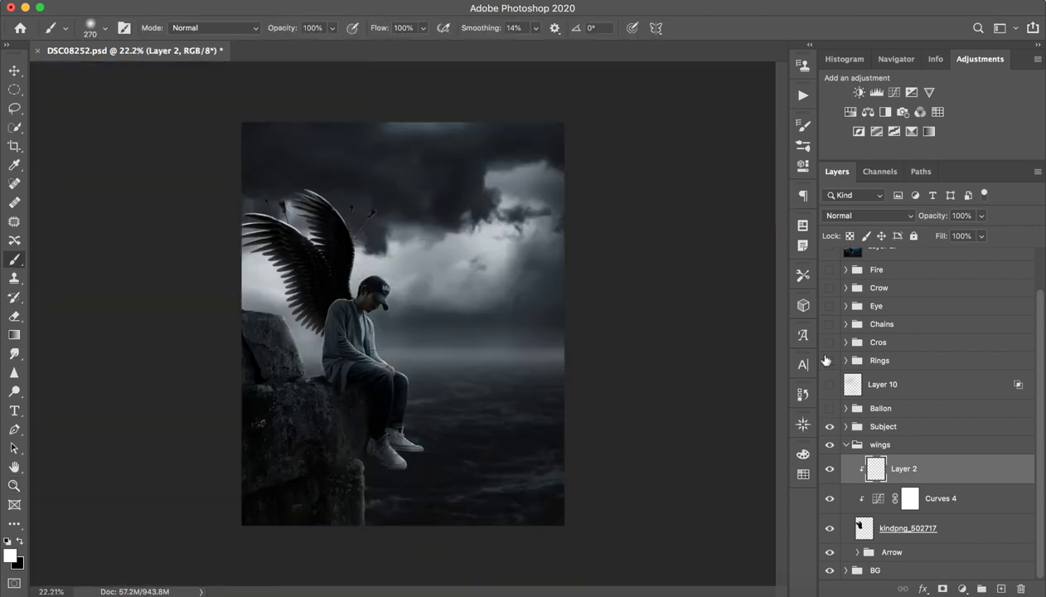
left_click(830, 469)
left_click(830, 469)
Compare the wings with and without the Curves 4 adjustment, and inspect its curve settings
left_click(836, 498)
left_click(834, 499)
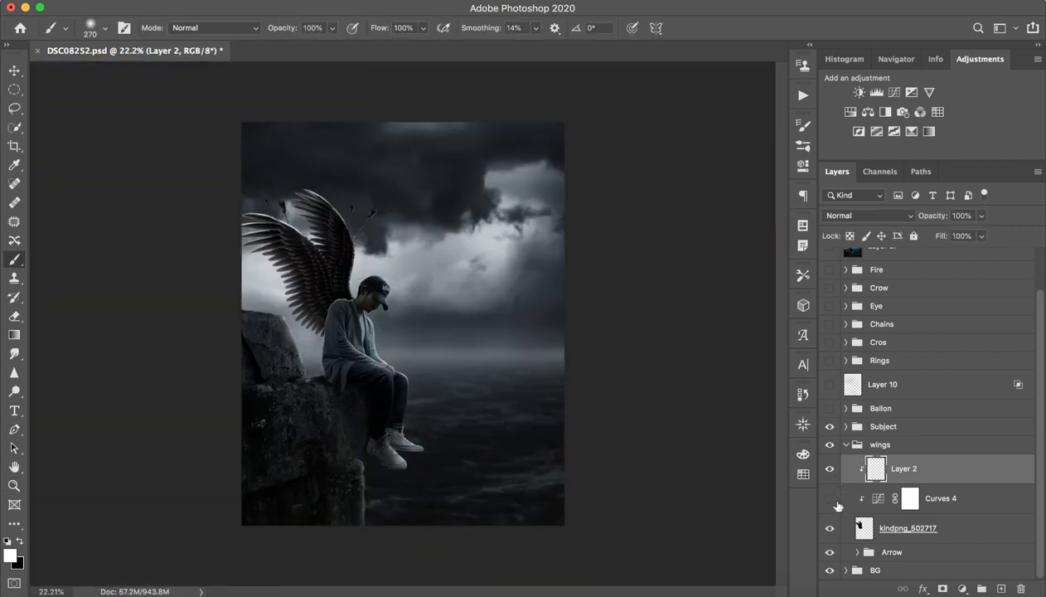
left_click(832, 499)
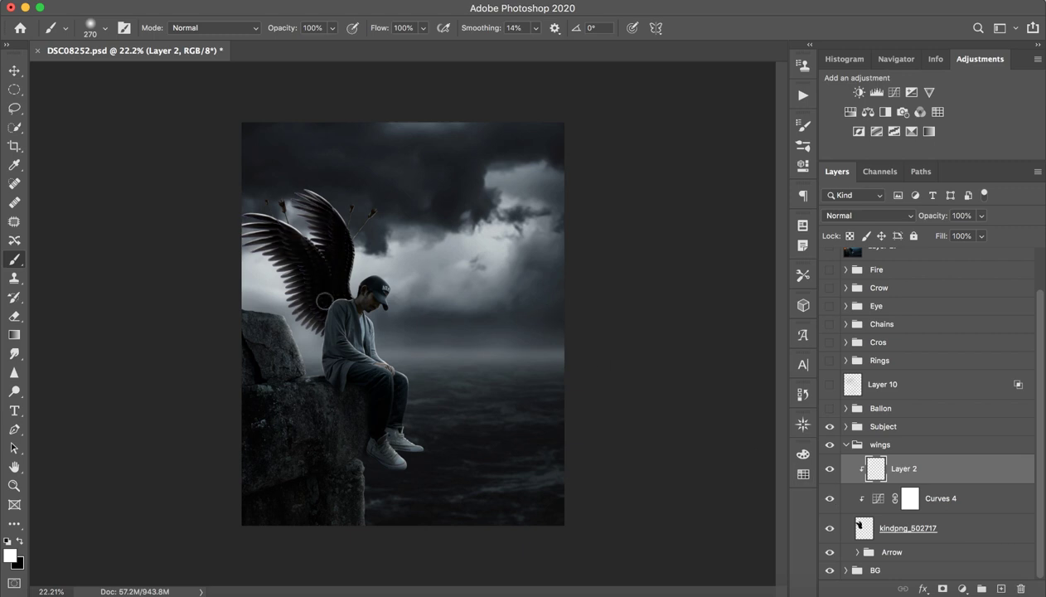
double_click(878, 498)
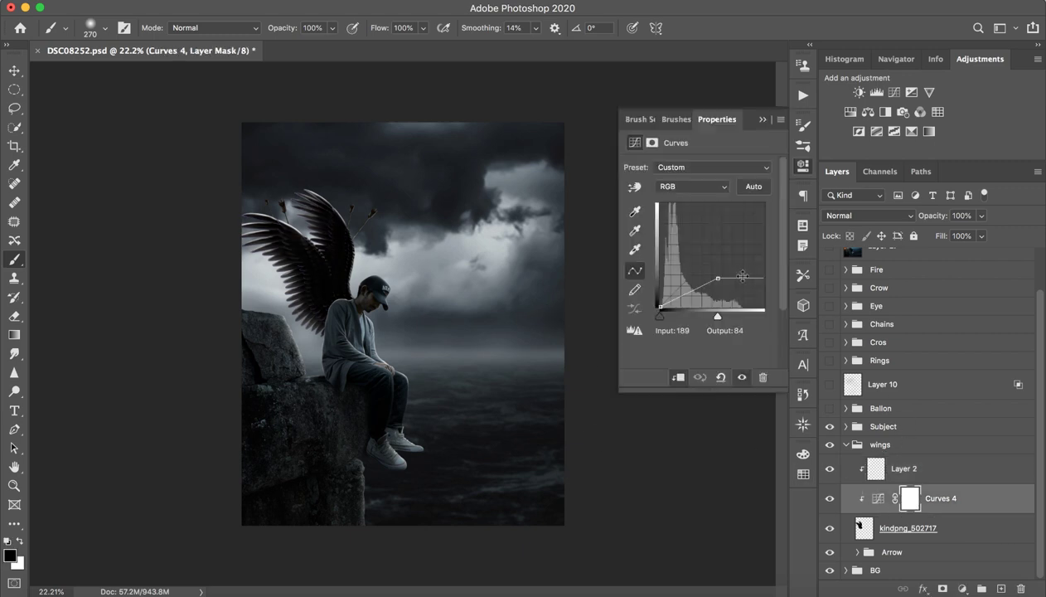
left_click(762, 120)
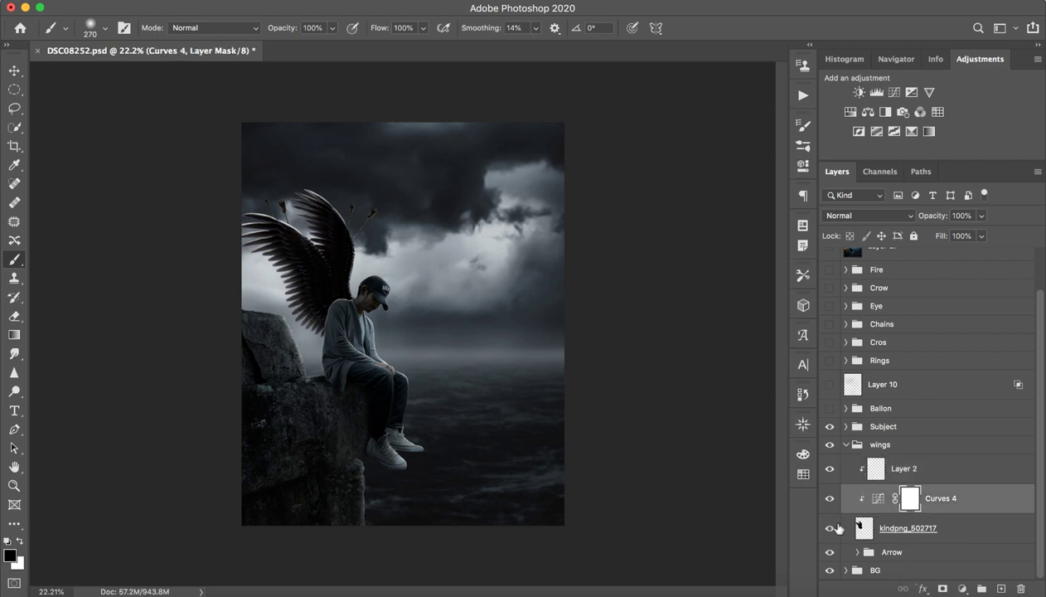
Hide and re-show Curves 4, kindpng_502717, Layer 2 and the whole wings group, and collapse the group
left_click(830, 499)
left_click(830, 528)
left_click(830, 528)
left_click(830, 498)
left_click(830, 469)
left_click(830, 469)
left_click(830, 445)
left_click(830, 444)
left_click(846, 444)
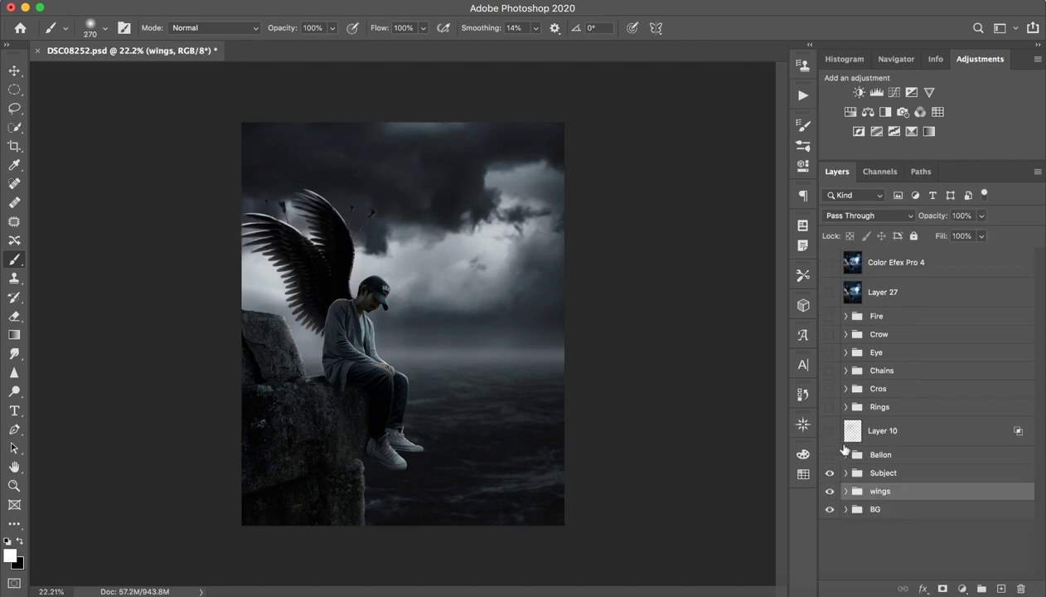
Show the Ballon group, compare the scene with and without it, and expand the group
left_click(881, 454)
left_click(830, 454)
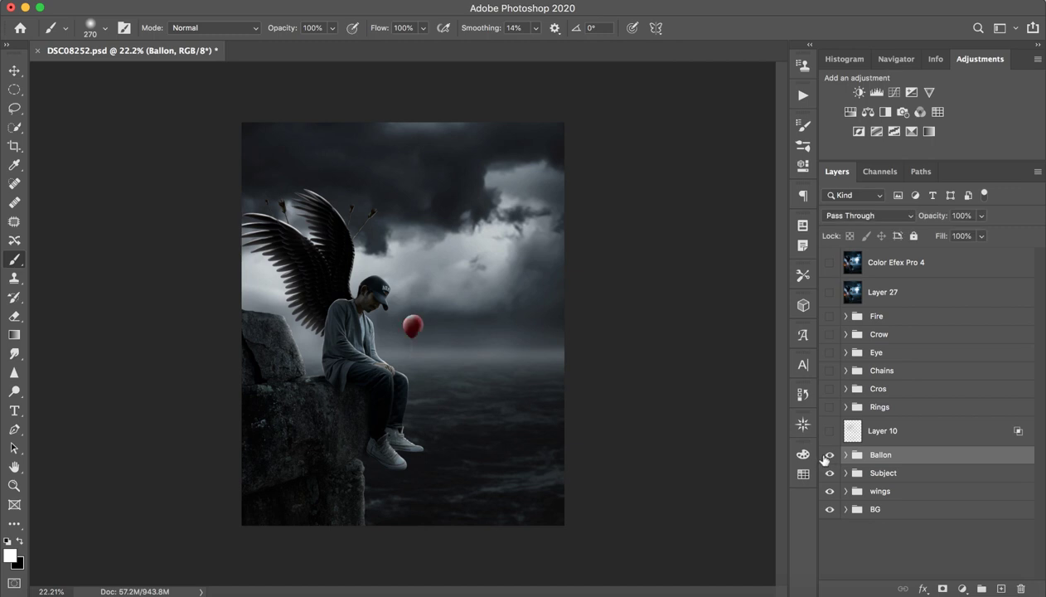
left_click(830, 454)
left_click(830, 454)
left_click(846, 455)
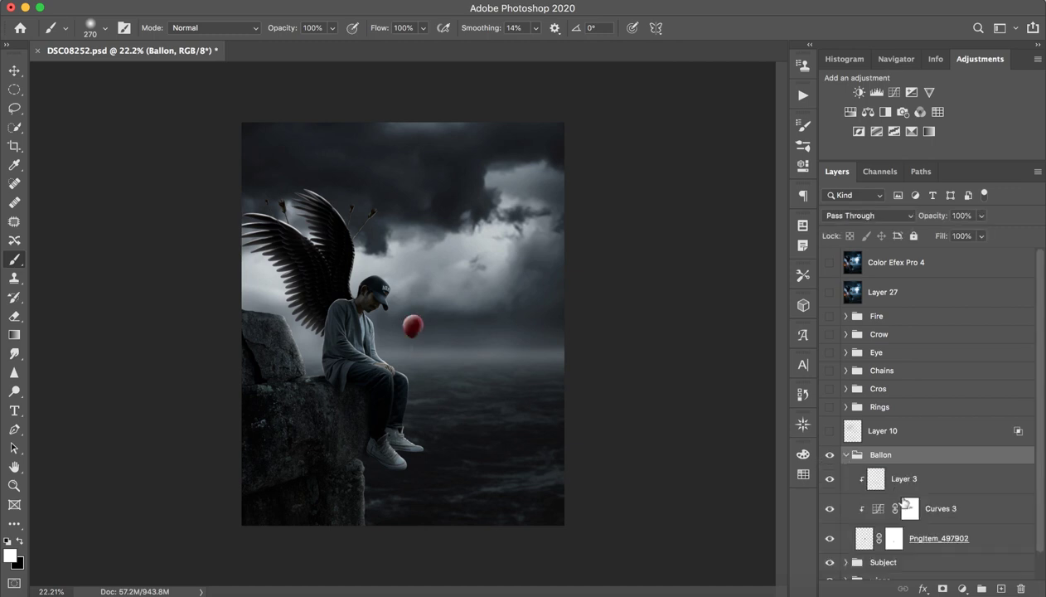
Select the PngItem_497902 layer in the Ballon group, and compare the balloon with and without Curves 3
scroll(906, 504, "down", 1)
left_click(943, 508)
left_click(830, 481)
left_click(830, 481)
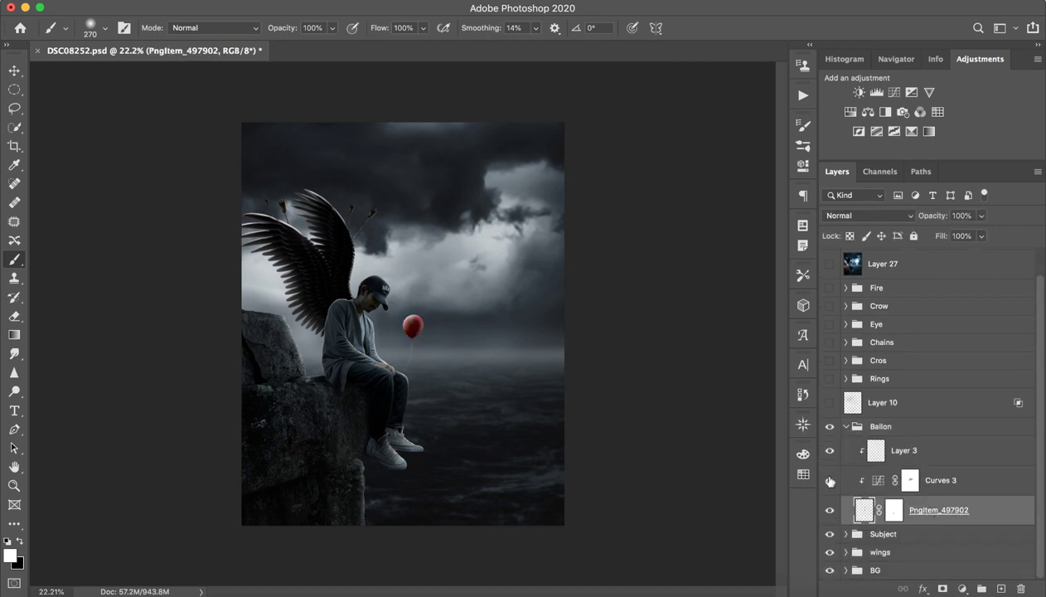
left_click(830, 481)
left_click(830, 481)
left_click(830, 481)
left_click(830, 481)
left_click(830, 481)
left_click(830, 481)
Compare the balloon with and without Layer 3, and collapse the Ballon group
left_click(830, 451)
left_click(830, 450)
left_click(846, 426)
Show Layer 10 above the Ballon group, toggling it for comparison, and select it
left_click(830, 430)
left_click(830, 430)
left_click(830, 430)
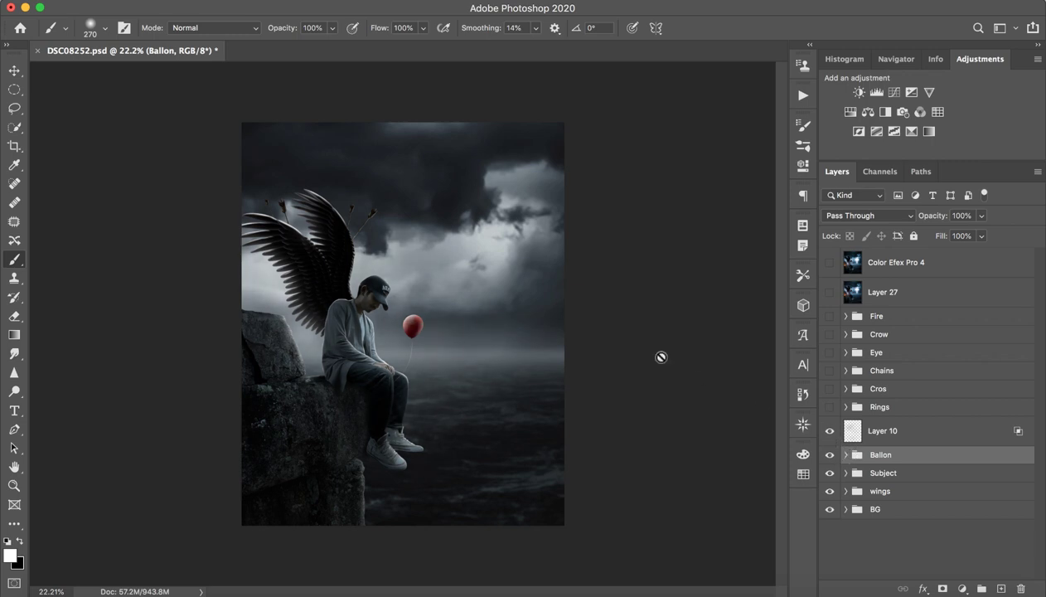
left_click(915, 439)
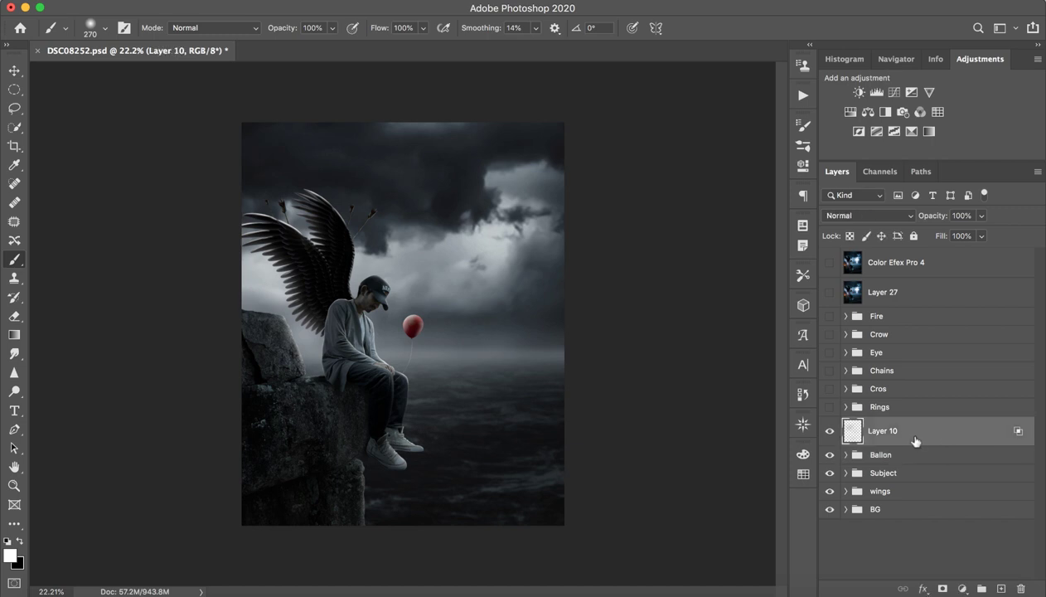
Inspect the Blend If settings of Layer 10 without changing them, and compare the image with and without the layer
double_click(914, 433)
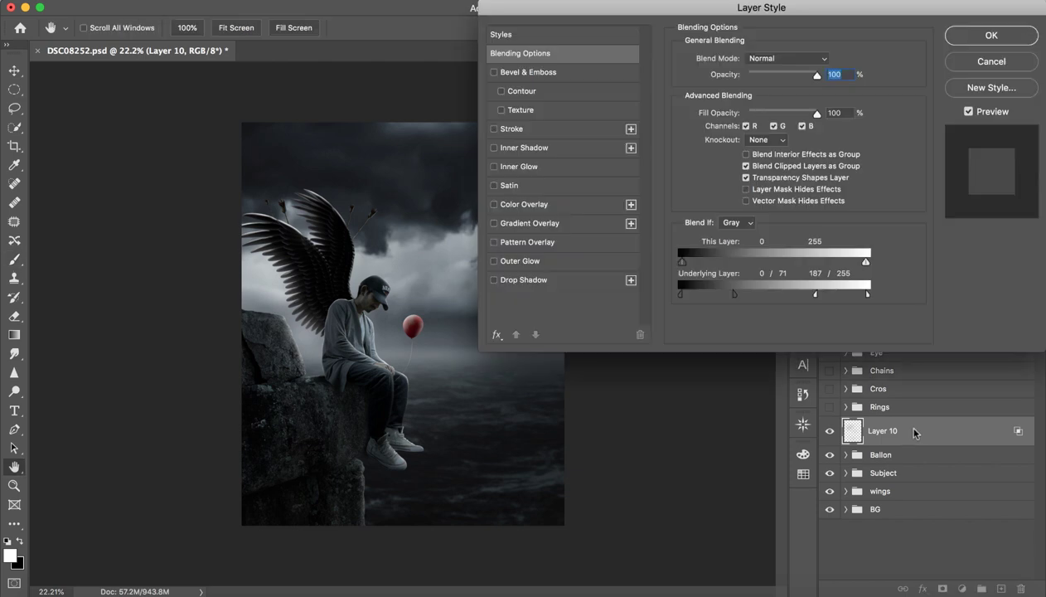
left_click(1004, 63)
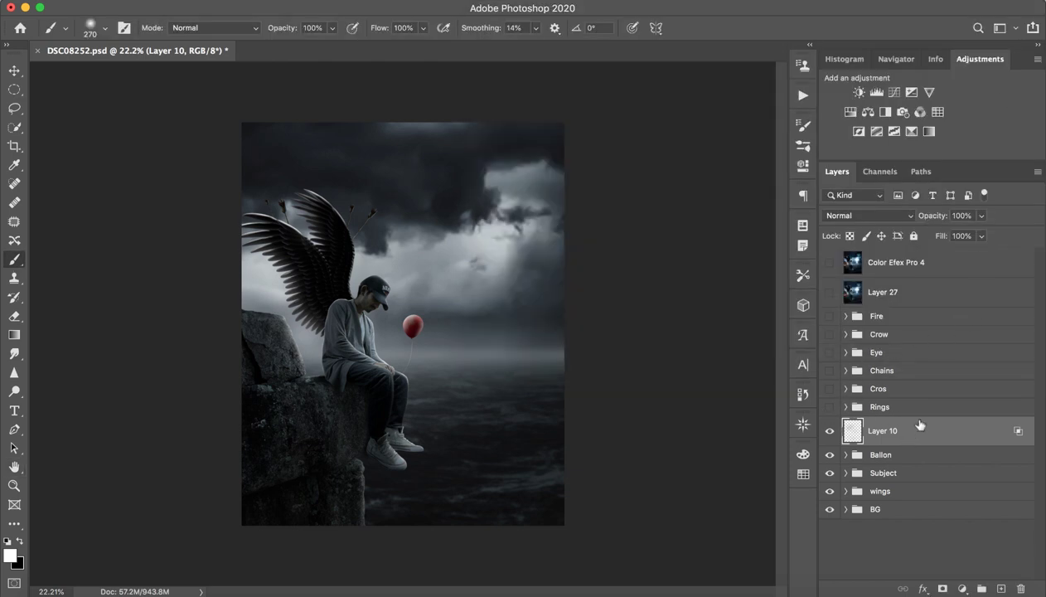
left_click(829, 431)
left_click(829, 431)
left_click(829, 431)
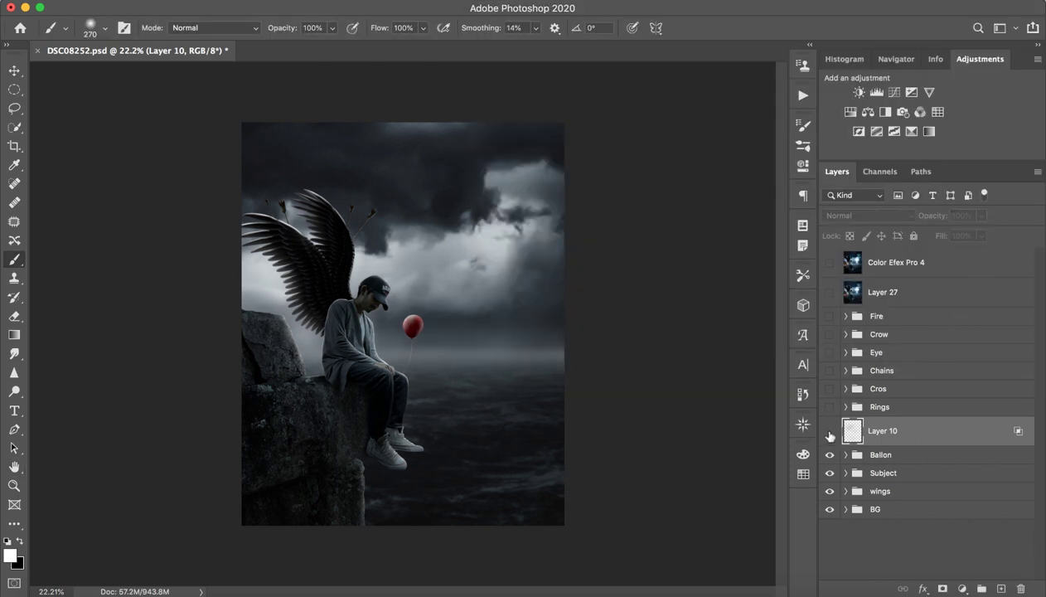
left_click(829, 431)
Show and expand the Rings group, and select Layer 11 copy 2 in it
left_click(881, 407)
left_click(829, 407)
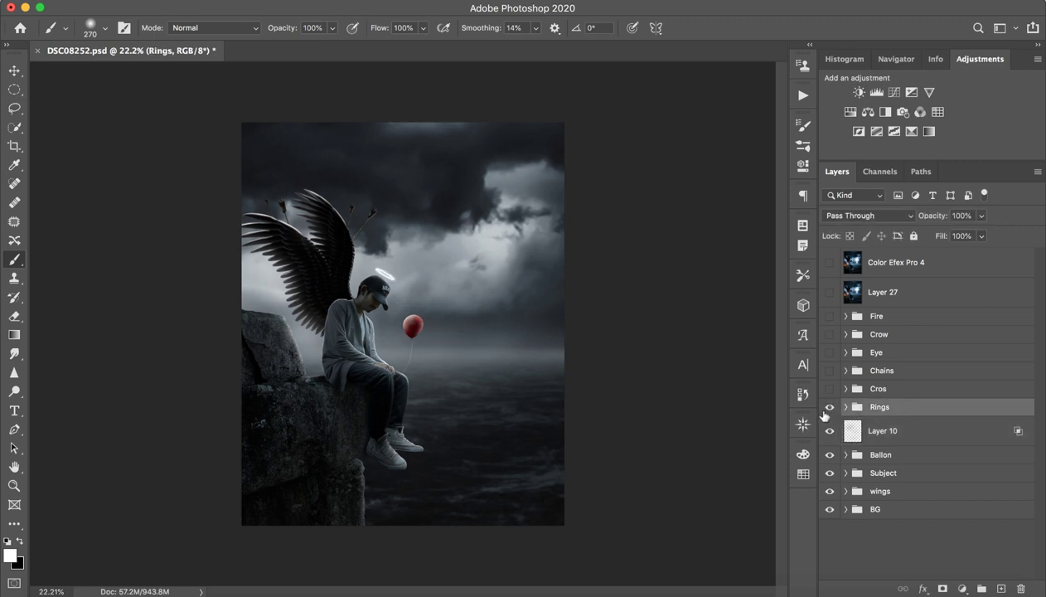
left_click(845, 407)
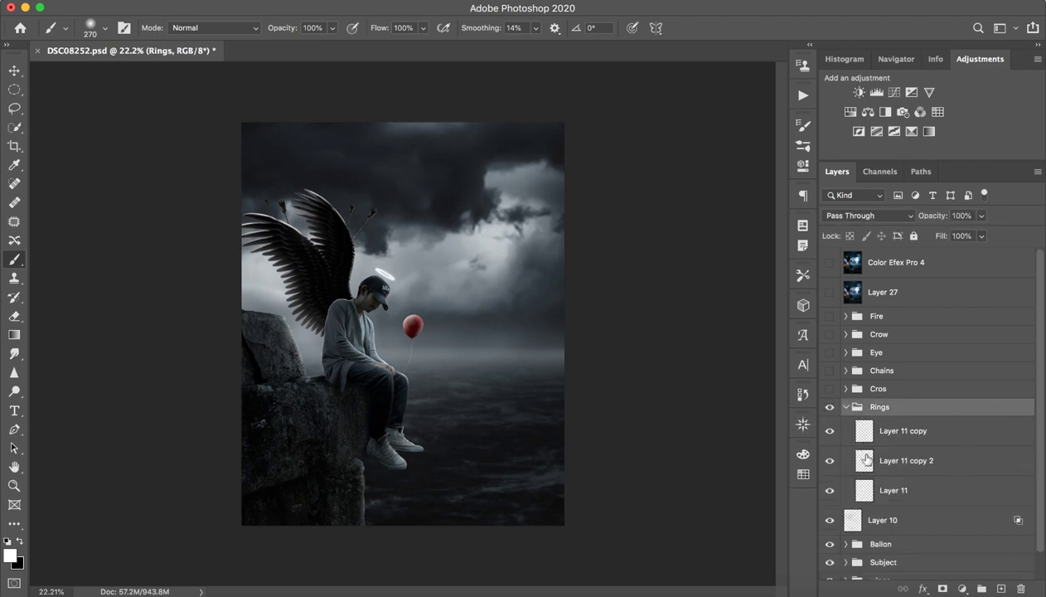
left_click(954, 462)
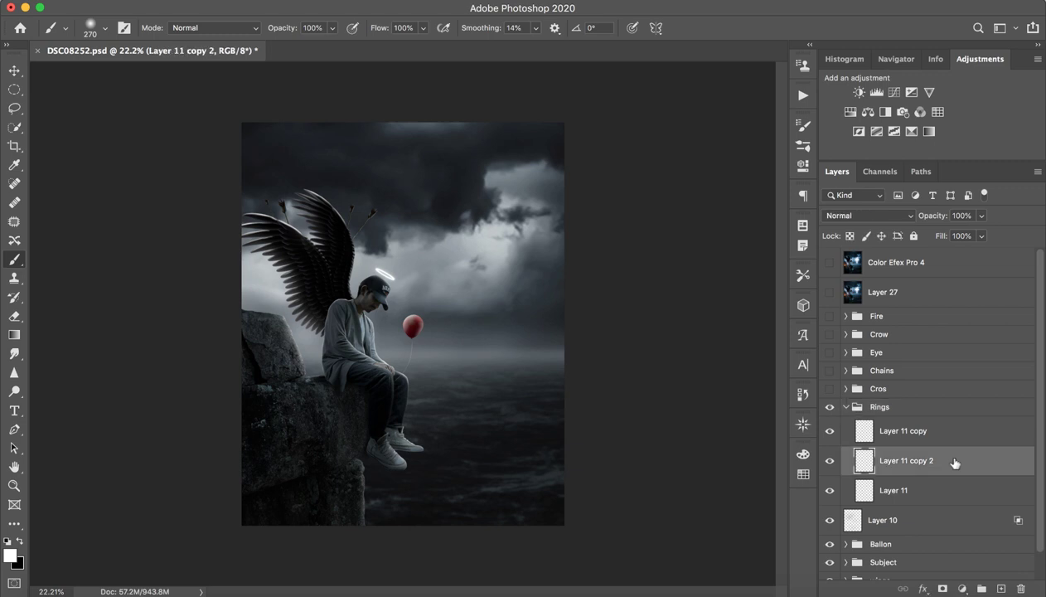
Select Layer 11 copy, collapse the Rings group, and compare the image with and without the group
left_click(957, 436)
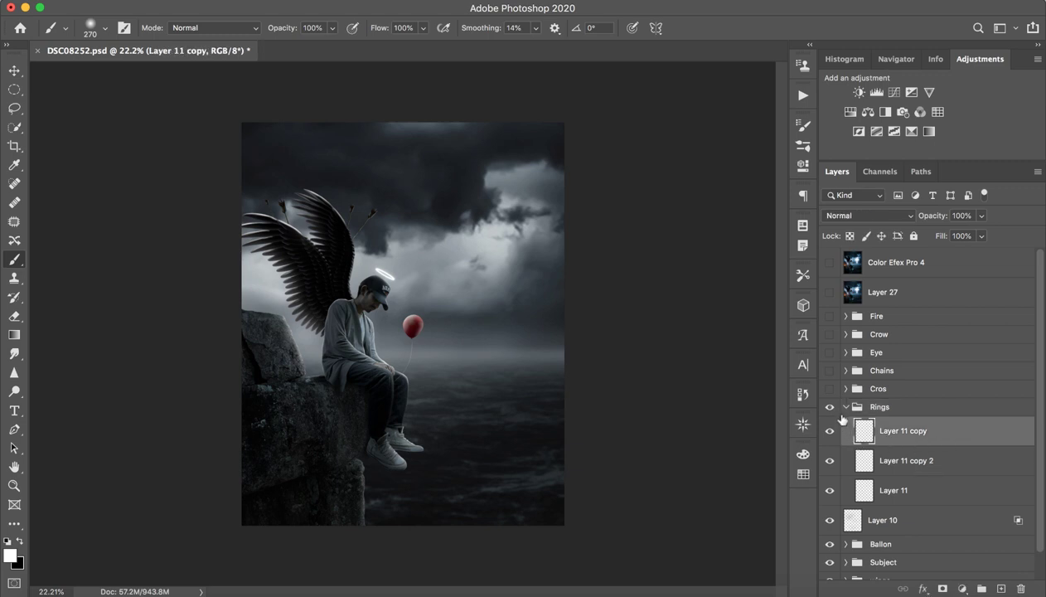
left_click(839, 408)
left_click(846, 407)
left_click(831, 408)
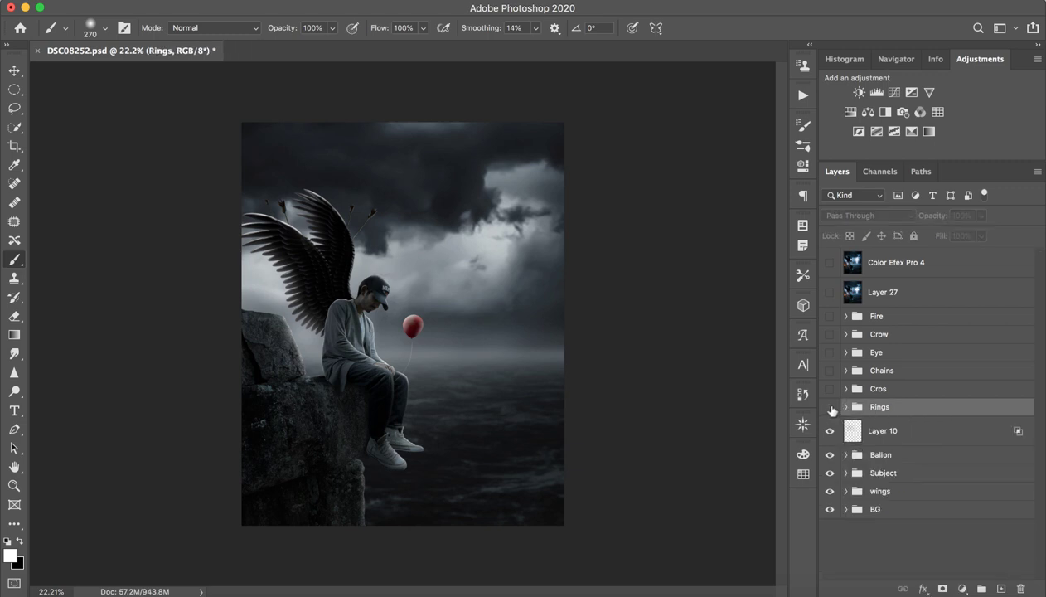
left_click(831, 408)
Show the Cros group, toggling its visibility for comparison, and expand it
left_click(899, 391)
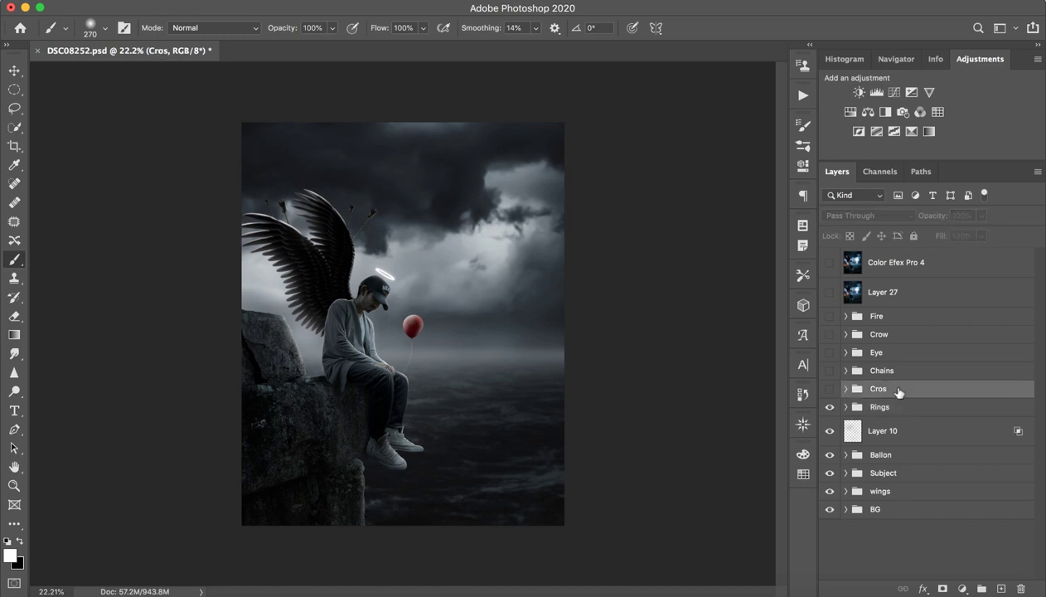
left_click(830, 389)
left_click(830, 389)
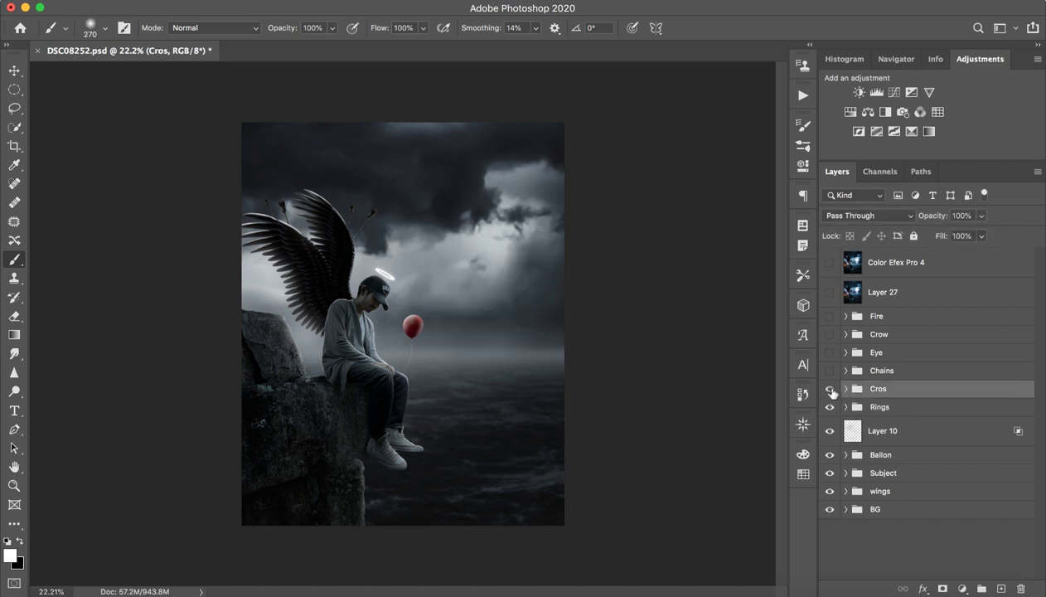
left_click(830, 389)
left_click(846, 389)
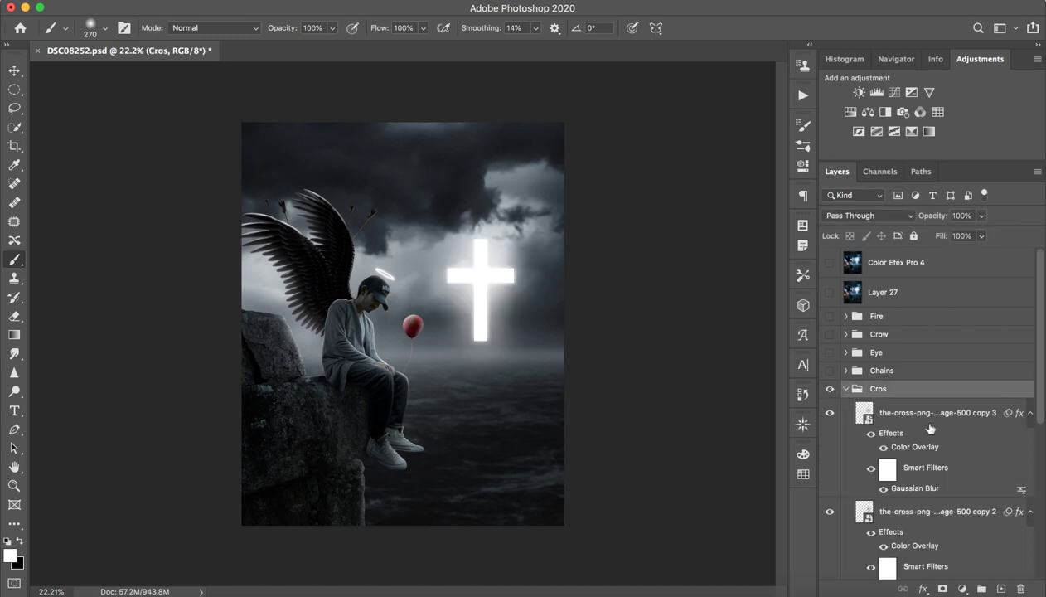
Look through the cross layers with their effects and smart filters, collapse the Cros group, and compare the image with and without it
left_click(929, 516)
scroll(930, 435, "down", 5)
scroll(943, 296, "up", 1)
left_click(947, 269)
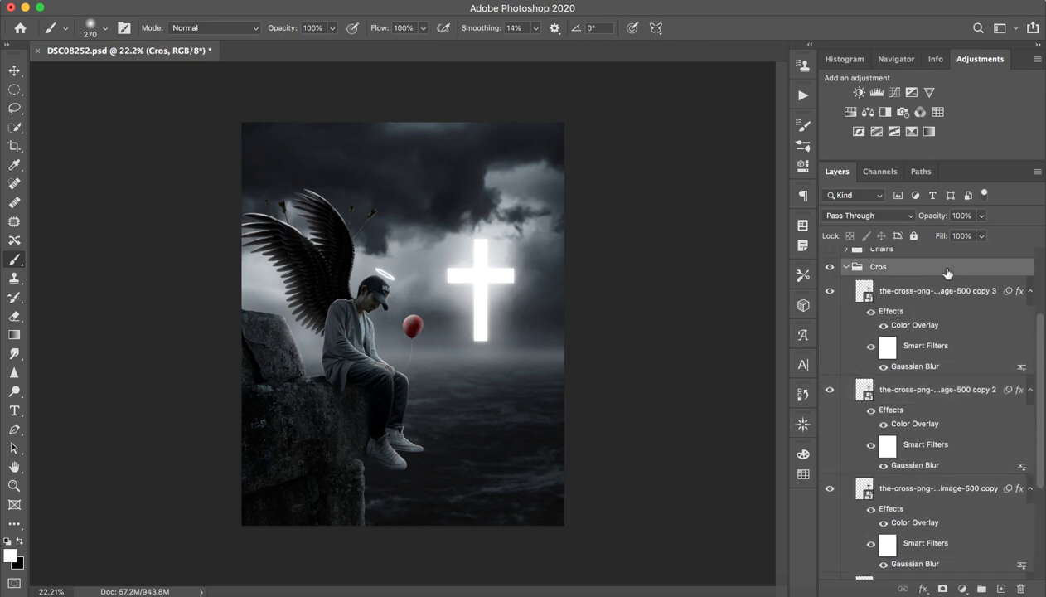
scroll(929, 322, "up", 2)
left_click(857, 353)
left_click(849, 342)
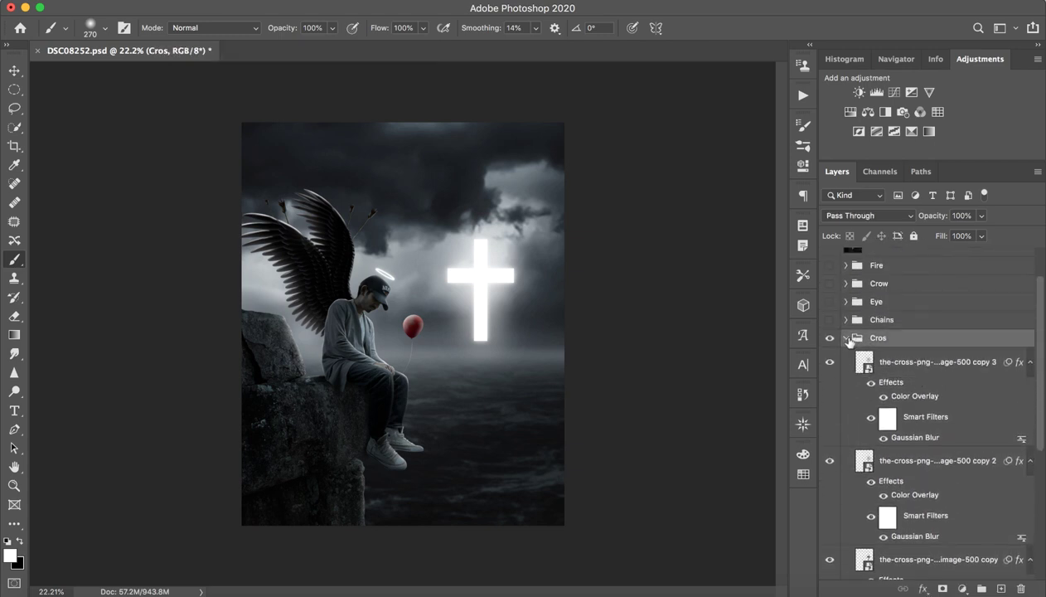
left_click(846, 338)
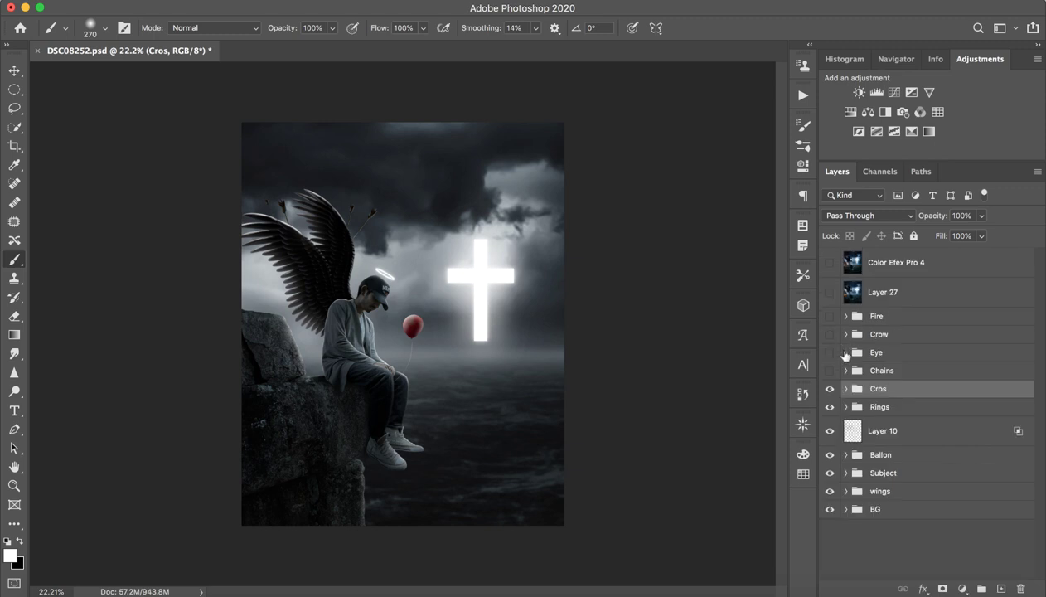
left_click(830, 388)
left_click(830, 388)
Show the Chains group, toggling it for comparison, expand it and select the Chain group inside
left_click(830, 370)
left_click(830, 372)
left_click(832, 373)
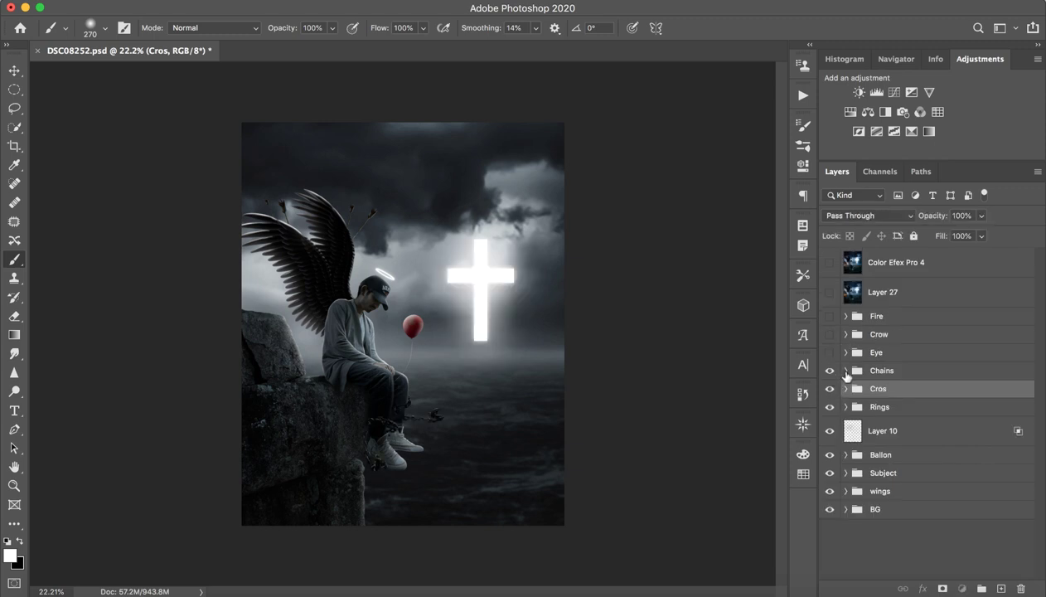
left_click(846, 371)
left_click(897, 450)
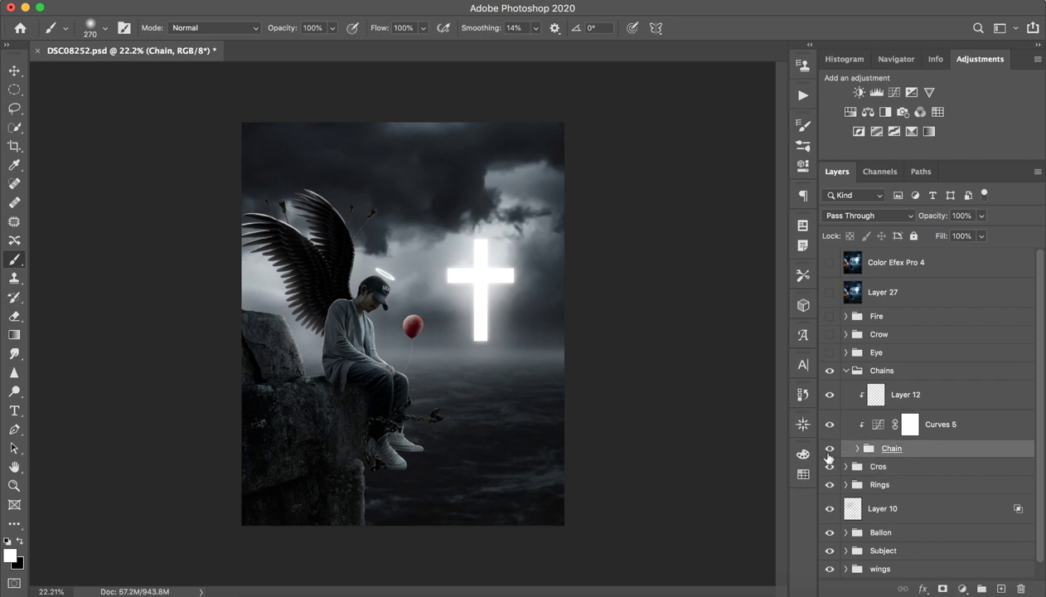
Select Layer 12 in the Chains group and compare the chains around the legs with and without it
left_click(911, 398)
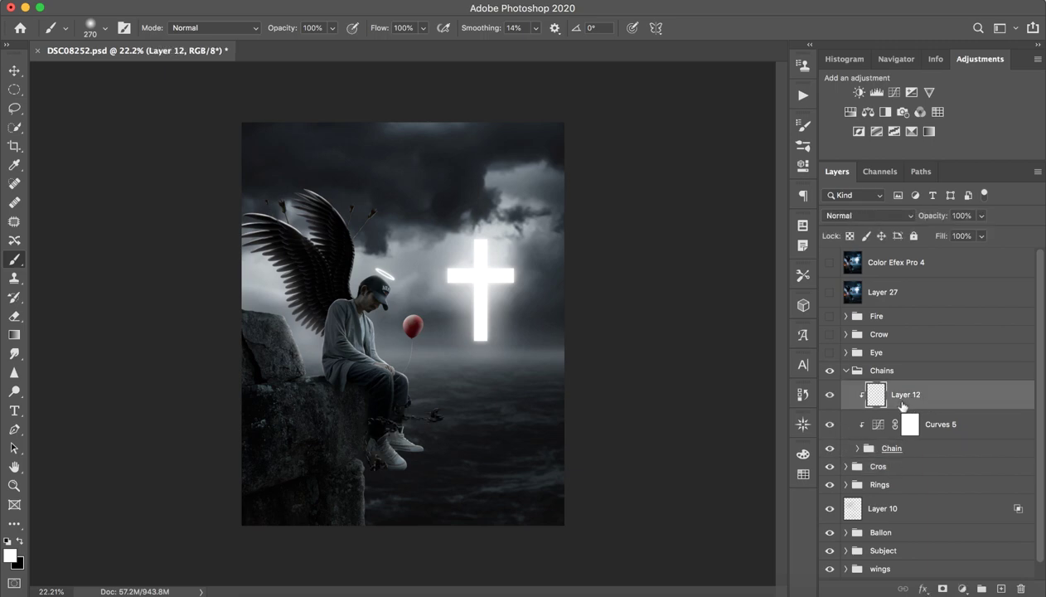
key("z")
mouse_move(510, 428)
left_mouse_down()
mouse_move(533, 409)
mouse_move(486, 425)
left_mouse_up()
key("b")
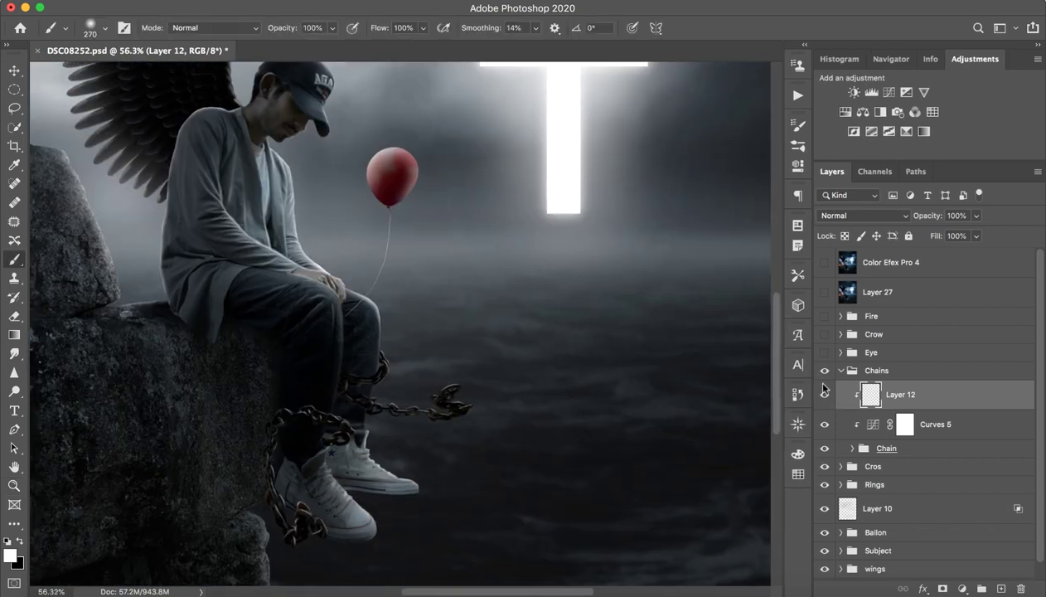
left_click(830, 396)
left_click(830, 395)
Compare the chains with and without Curves 5 and inspect its curve settings without changing them
left_click(828, 426)
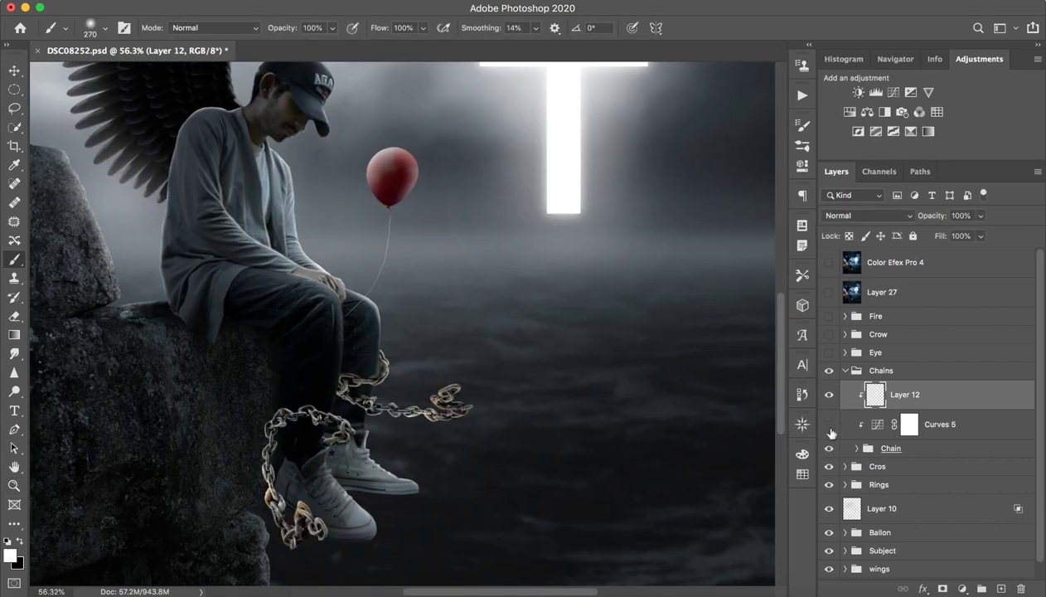
left_click(829, 426)
left_click(830, 426)
left_click(854, 432)
left_click(830, 426)
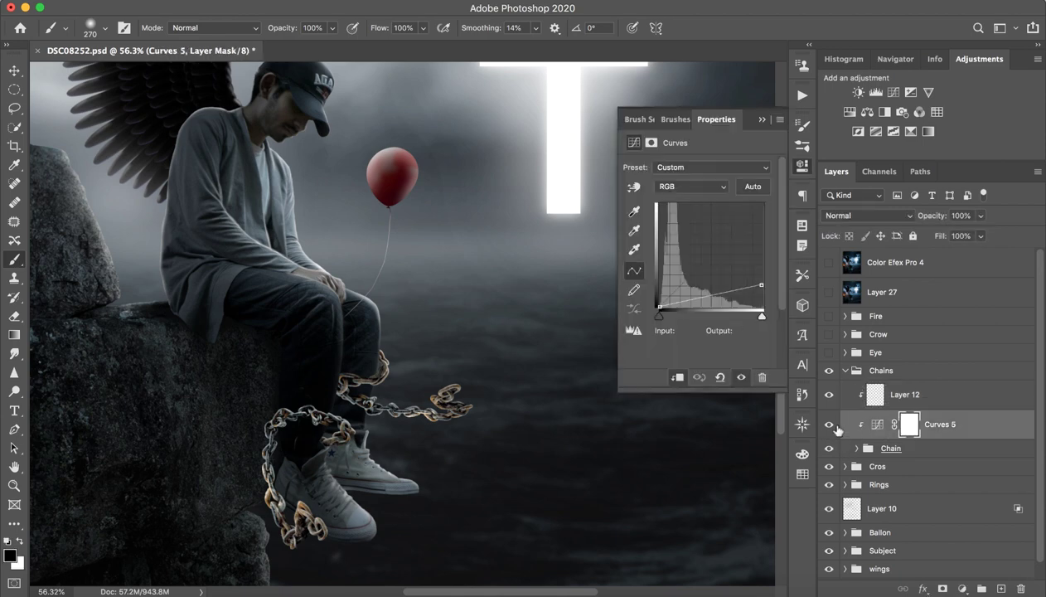
left_click(762, 119)
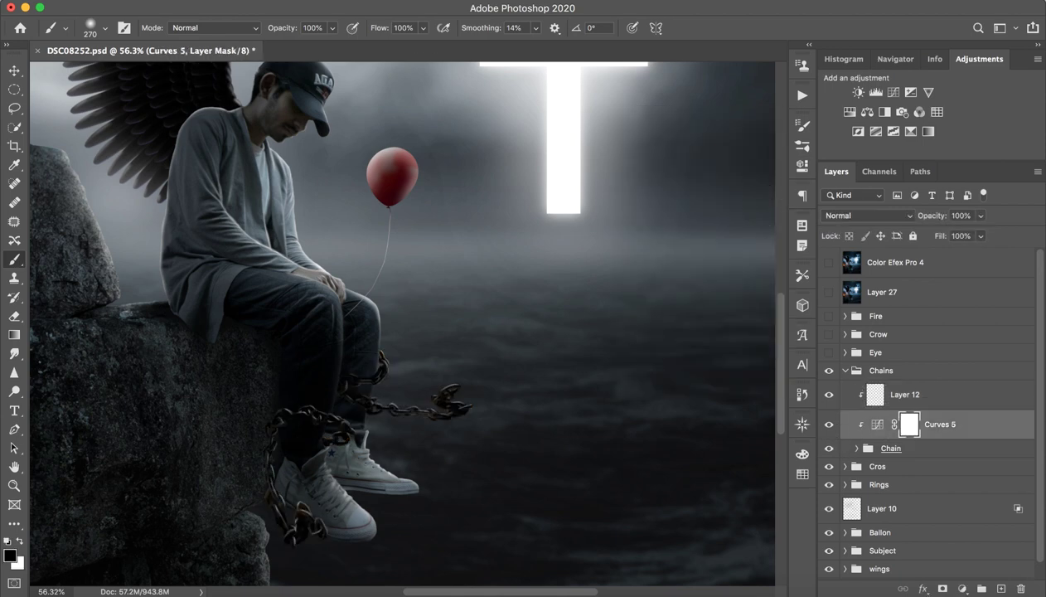
Collapse the Chains group, show the Eye group, and bring the subject's face into close view
left_click(611, 411, "alt")
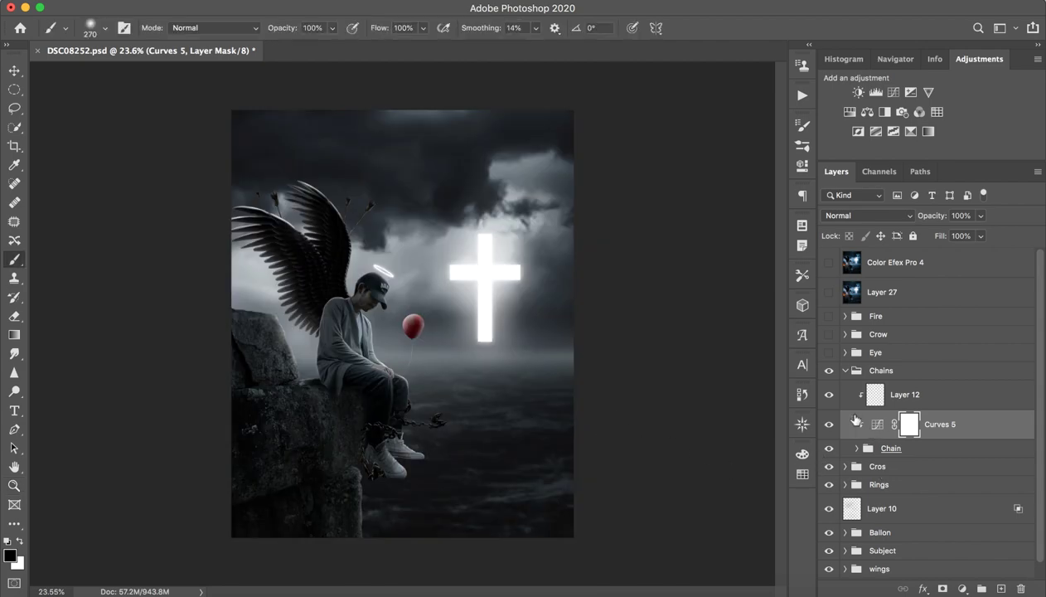
left_click(844, 371)
key("z")
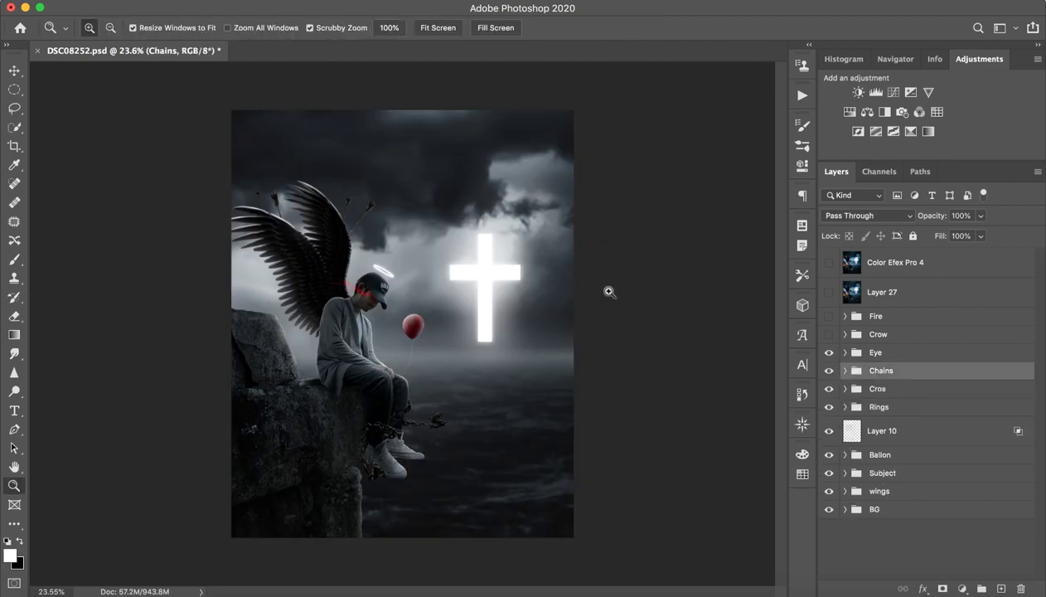
left_click_drag(365, 282, 431, 282)
key("b")
scroll(663, 332, "left", 3)
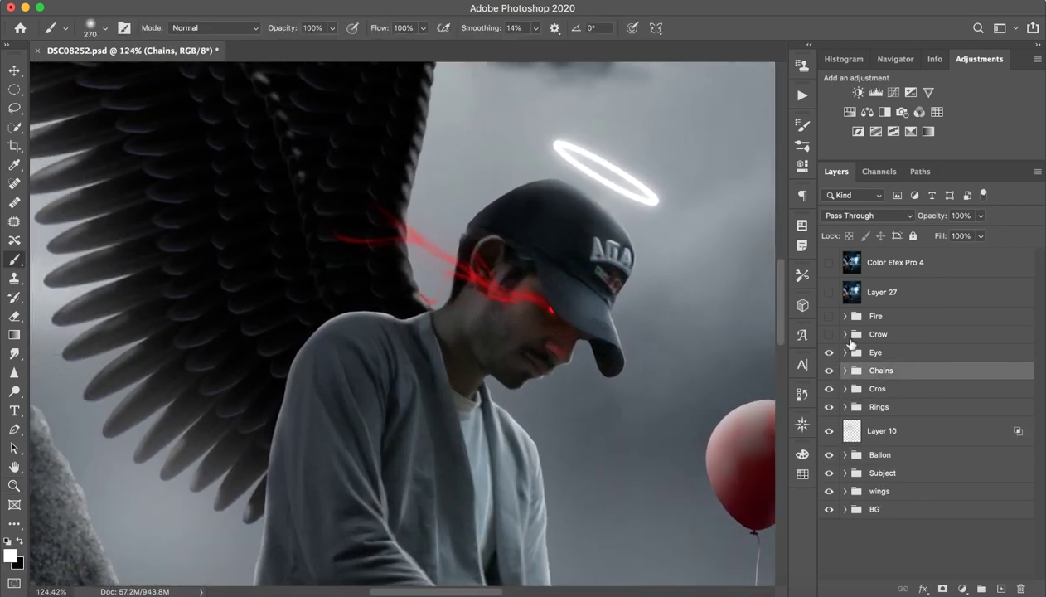
Expand the Eye group, select Layer 16 copy 2, and compare the red eye effect with and without its individual layers
left_click(859, 350)
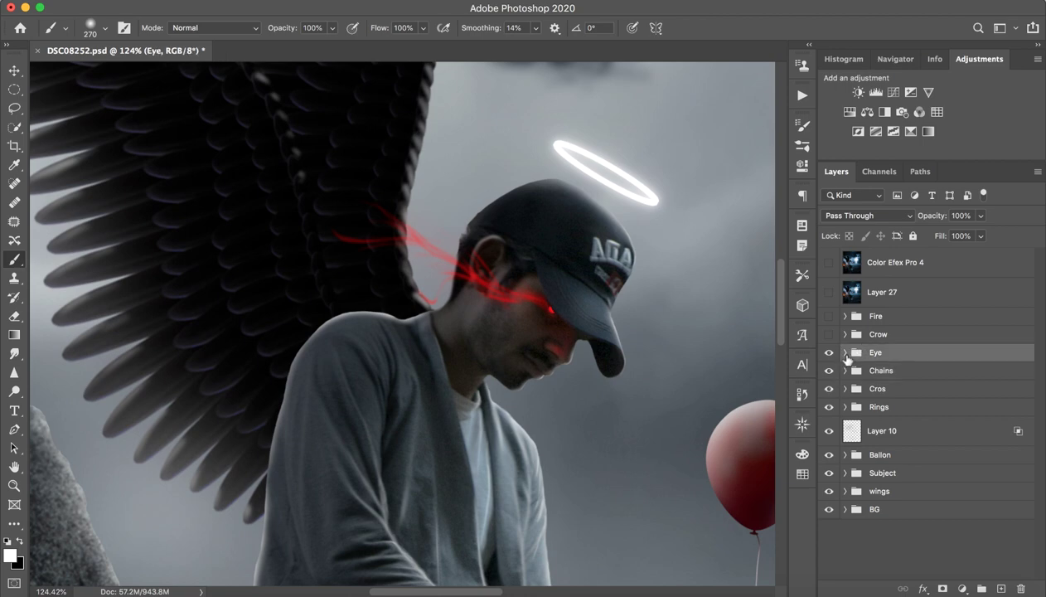
left_click(845, 353)
left_click(912, 382)
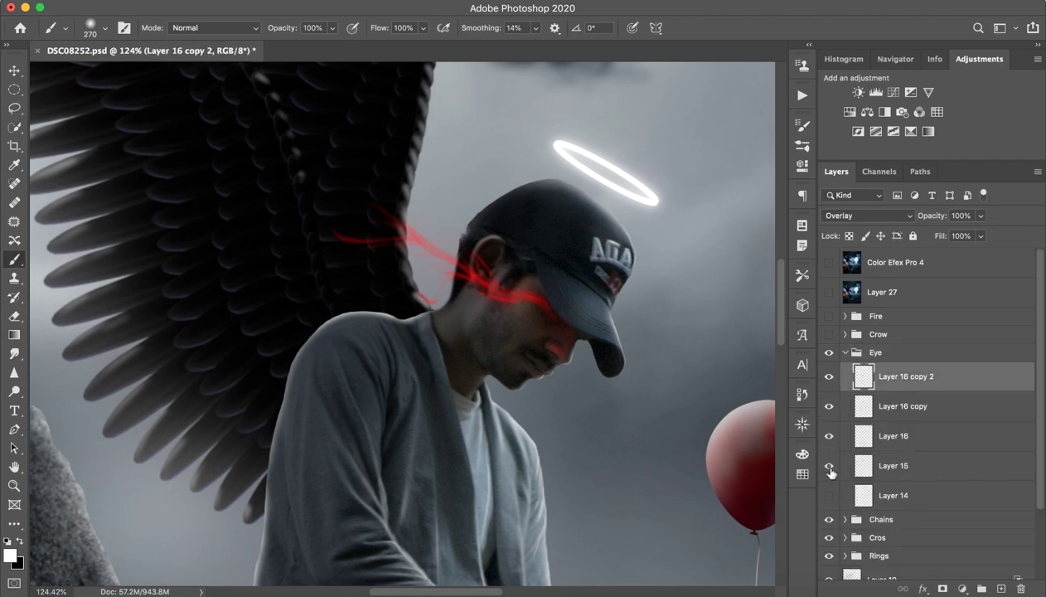
mouse_move(830, 466)
left_mouse_down()
mouse_move(830, 389)
mouse_move(834, 491)
left_mouse_up()
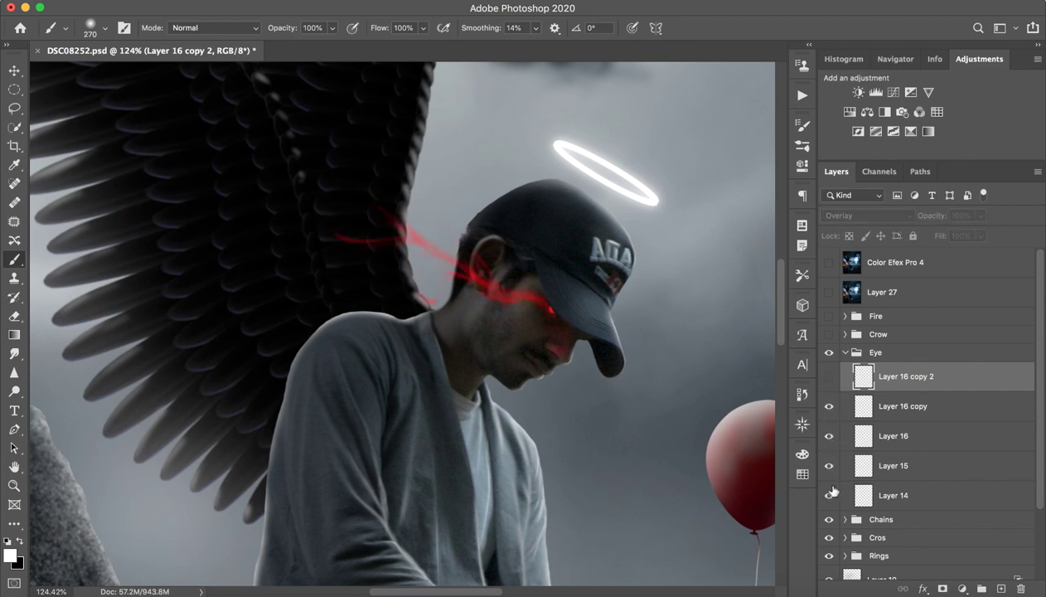
left_click(829, 376)
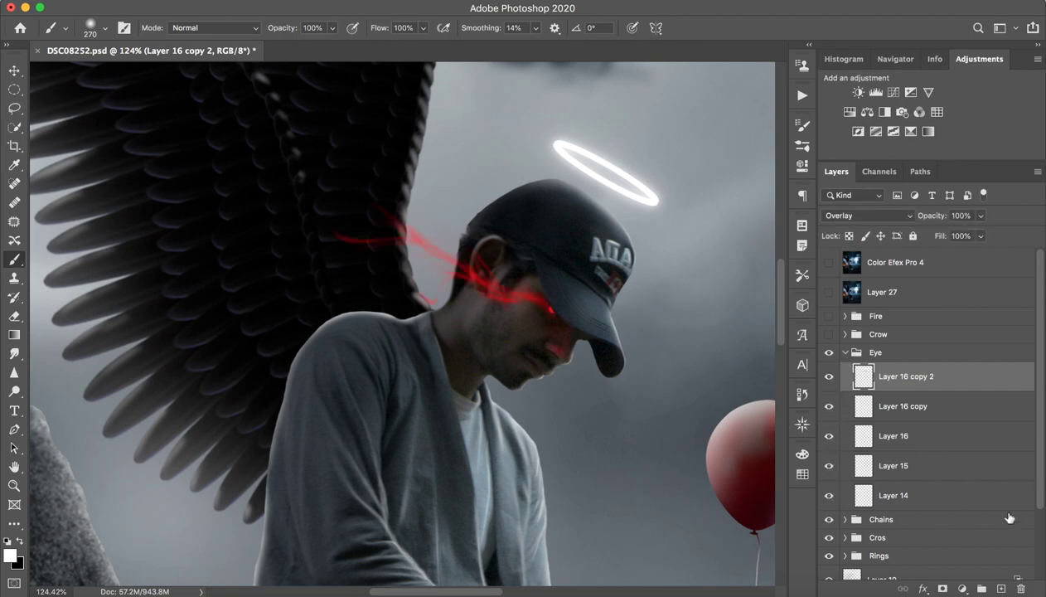
Add a new layer above Layer 16 copy 2 in the Eye group and set the foreground color to bright red
left_click(1001, 590)
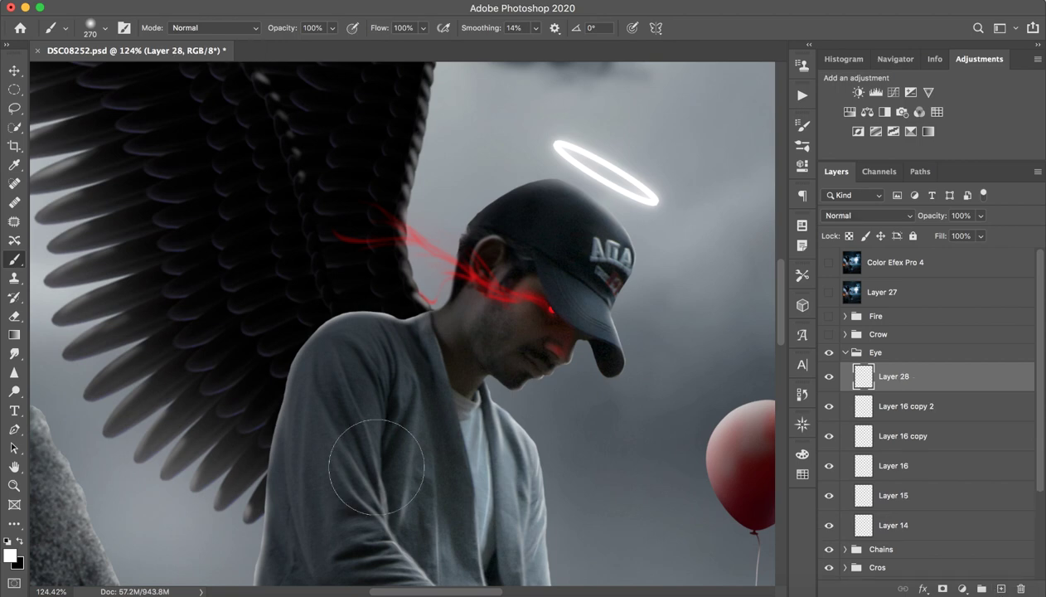
left_click(9, 555)
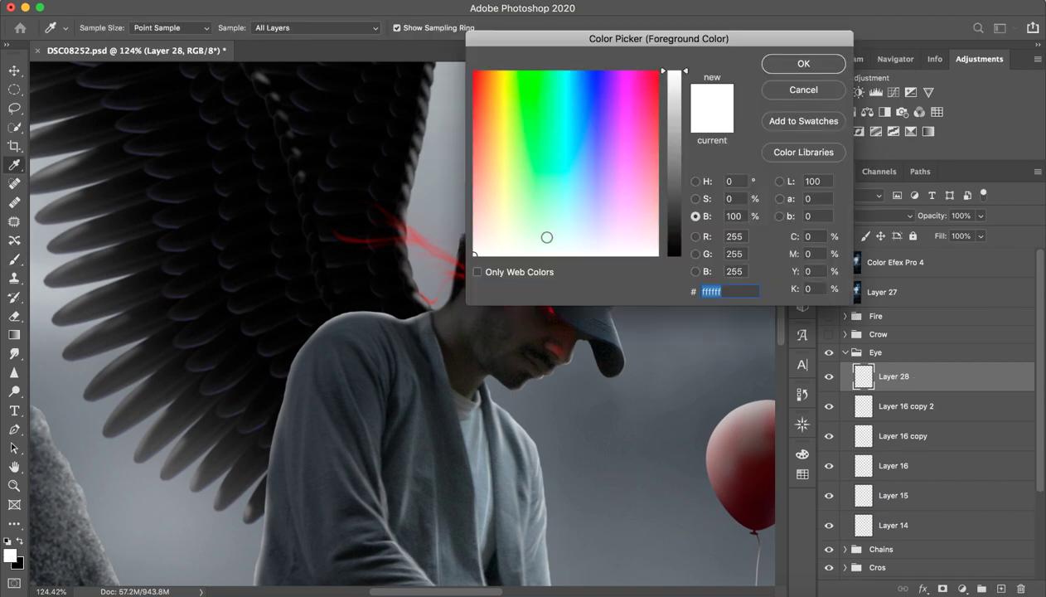
left_click_drag(622, 161, 661, 70)
left_click(801, 63)
Paint red streaks from the eye across the cheek and back over the wing, using brush sizes 6 and 24
left_click_drag(574, 353, 375, 368)
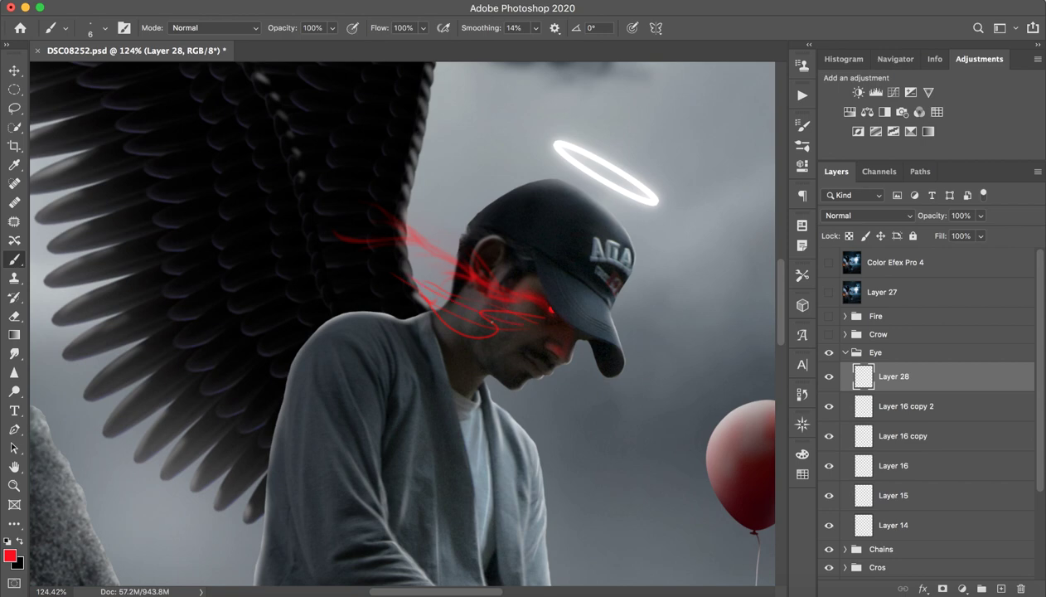
key("super+z")
key("super+z")
key("super+shift+z")
left_click_drag(507, 322, 507, 322)
mouse_move(348, 264)
left_mouse_down()
mouse_move(518, 338)
mouse_move(539, 328)
left_mouse_up()
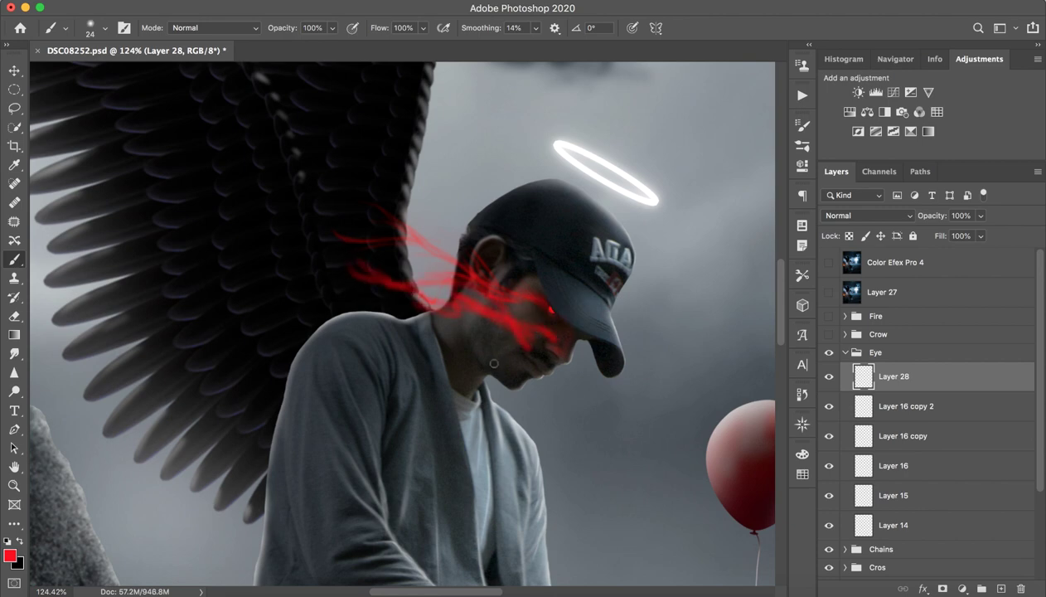
Alternately erase and repaint parts of the new red streaks on the cheek and neck to soften and thin them
key("e")
mouse_move(494, 363)
left_mouse_down()
mouse_move(486, 334)
mouse_move(456, 315)
mouse_move(462, 386)
left_mouse_up()
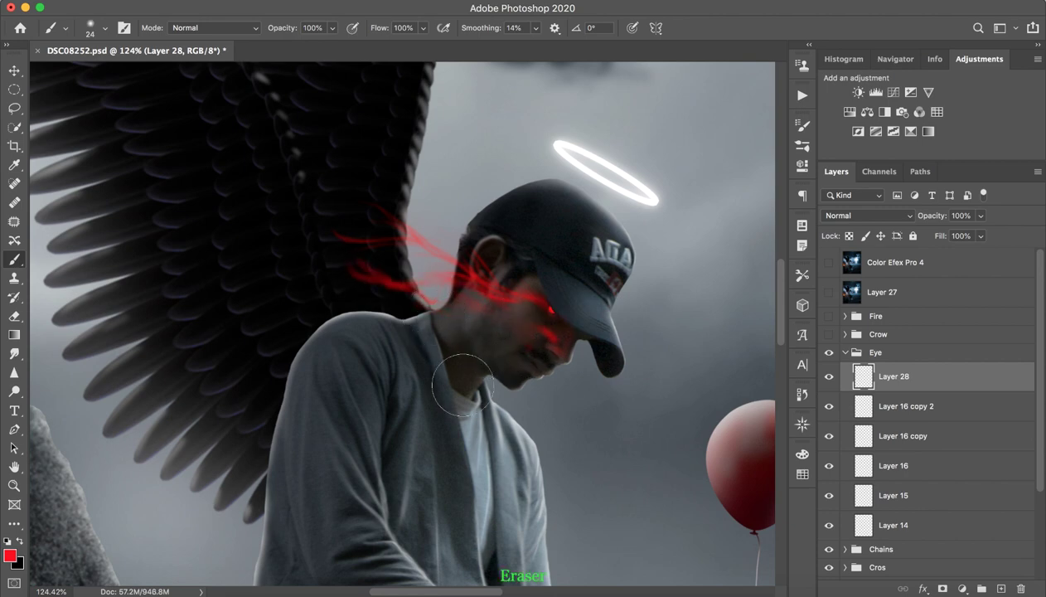
key("p")
key("e")
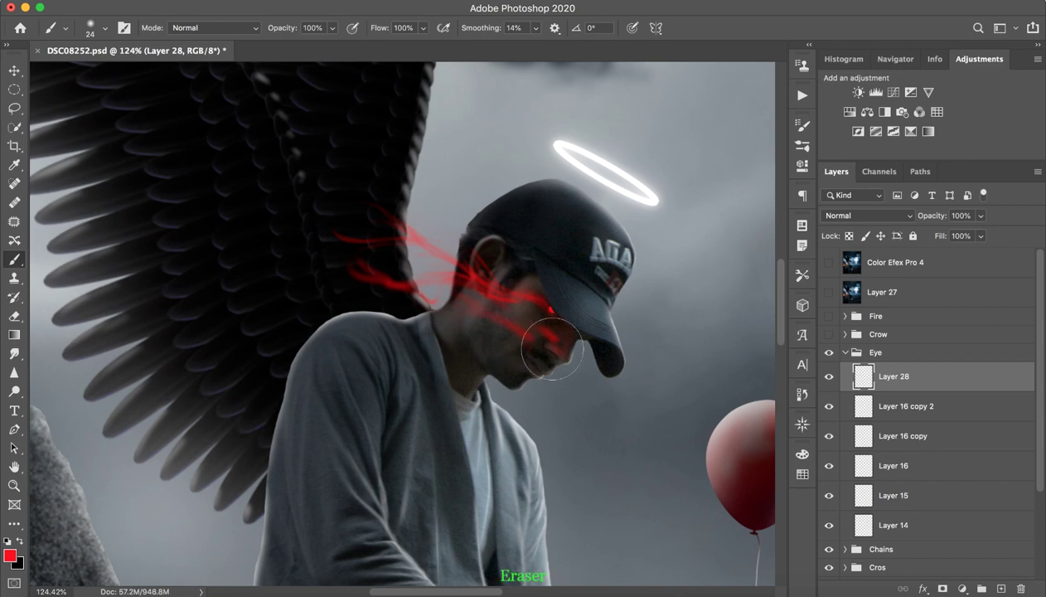
key("p")
key("e")
key("p")
key("e")
key("p")
key("e")
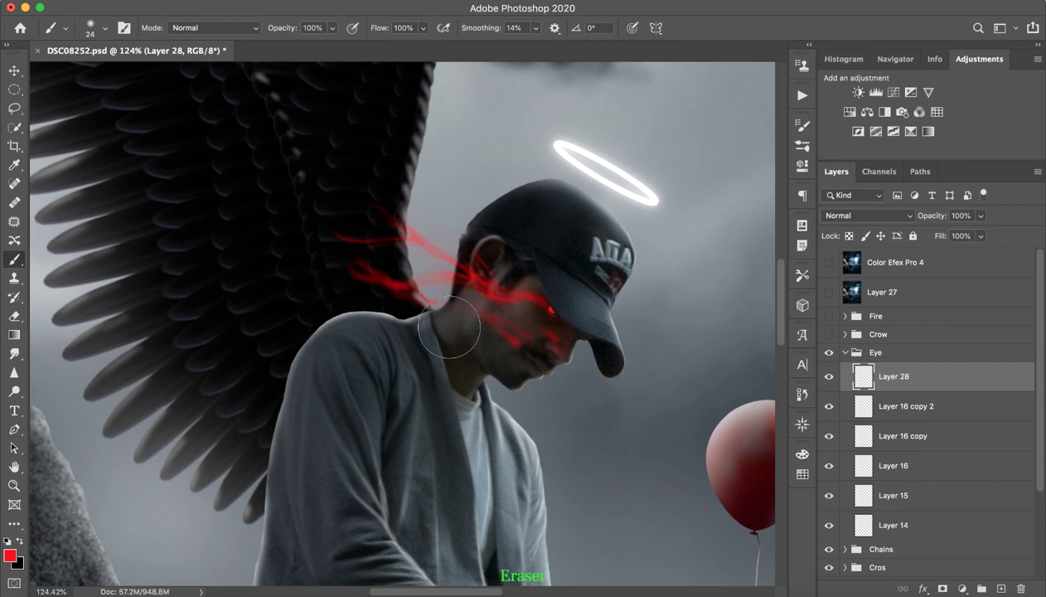
key("p")
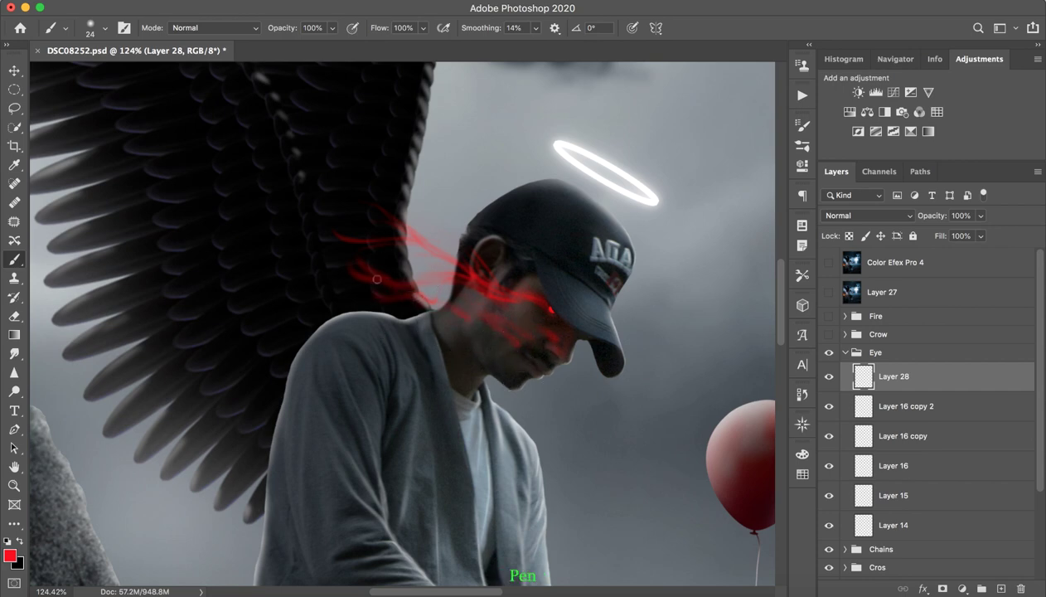
Compare the image with and without the newly painted streak layer, and delete that layer
left_click_drag(564, 365, 481, 365)
left_click(829, 375)
left_click(829, 375)
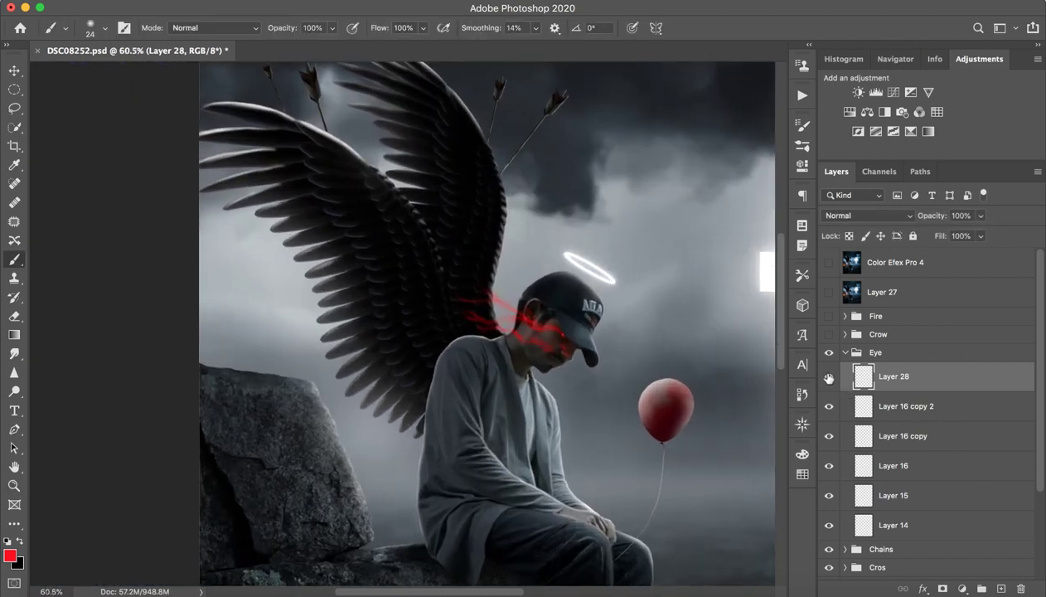
left_click(829, 375)
left_click(829, 375)
left_click(1021, 588)
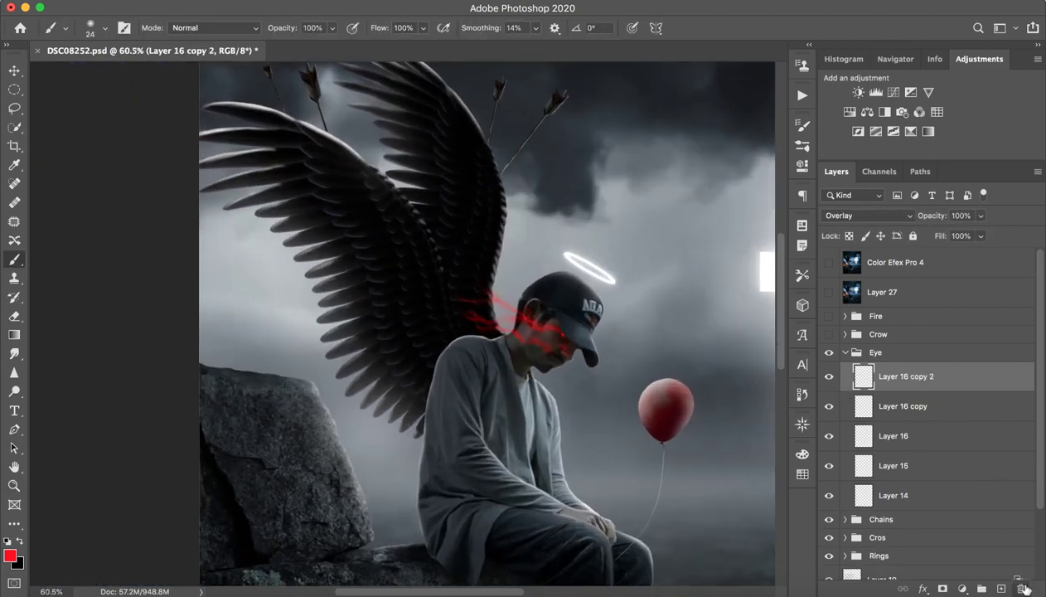
Hide the Eye group's layers one after another, from Layer 16 copy 2 down to Layer 14, checking the face up close
left_click(829, 376)
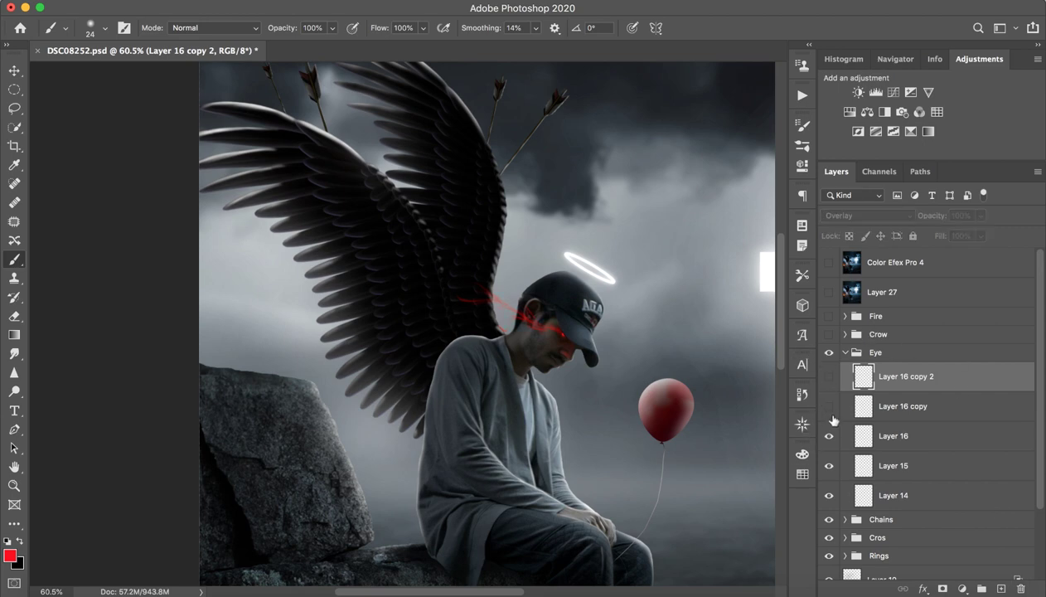
left_click(830, 436)
left_click(829, 406)
left_click(829, 466)
key("ctrl+space")
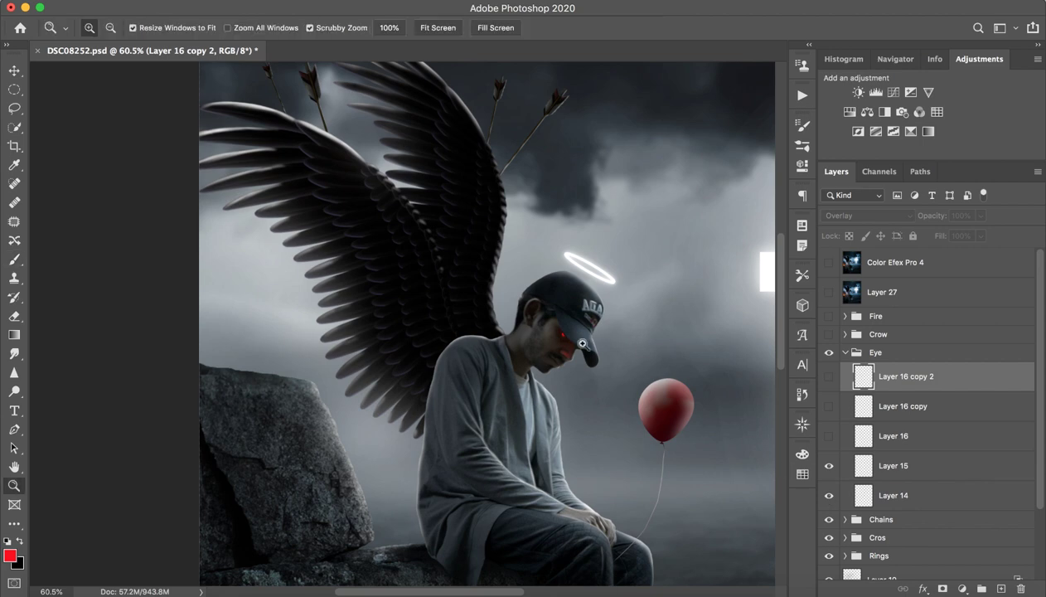
left_click_drag(575, 347, 700, 310)
key("ctrl+space")
left_click_drag(703, 406, 573, 374)
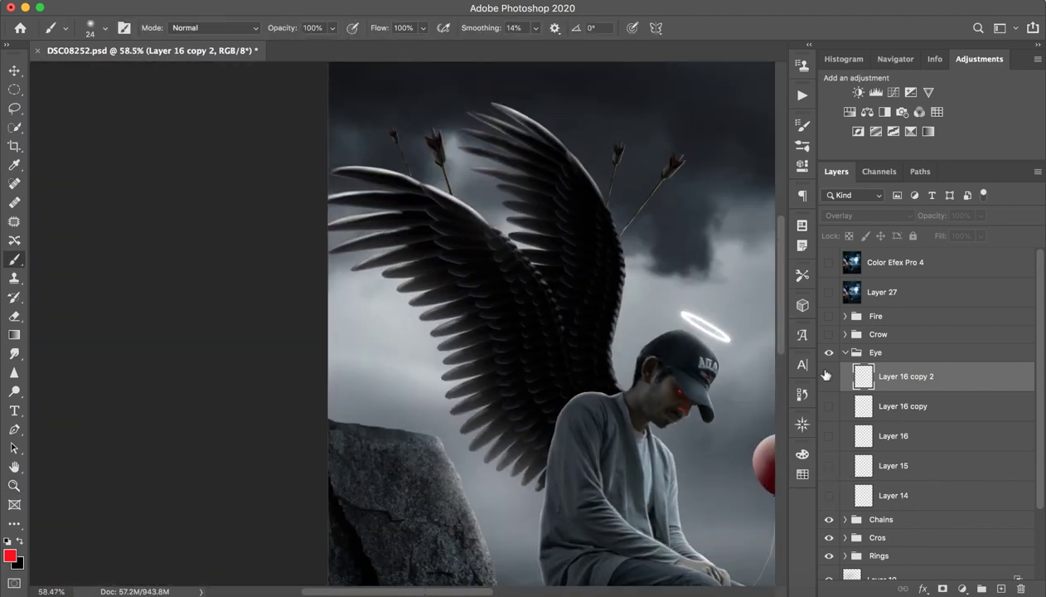
Show all layers of the Eye group again, compare the image with and without the group, and collapse it
left_click_drag(830, 495, 830, 376)
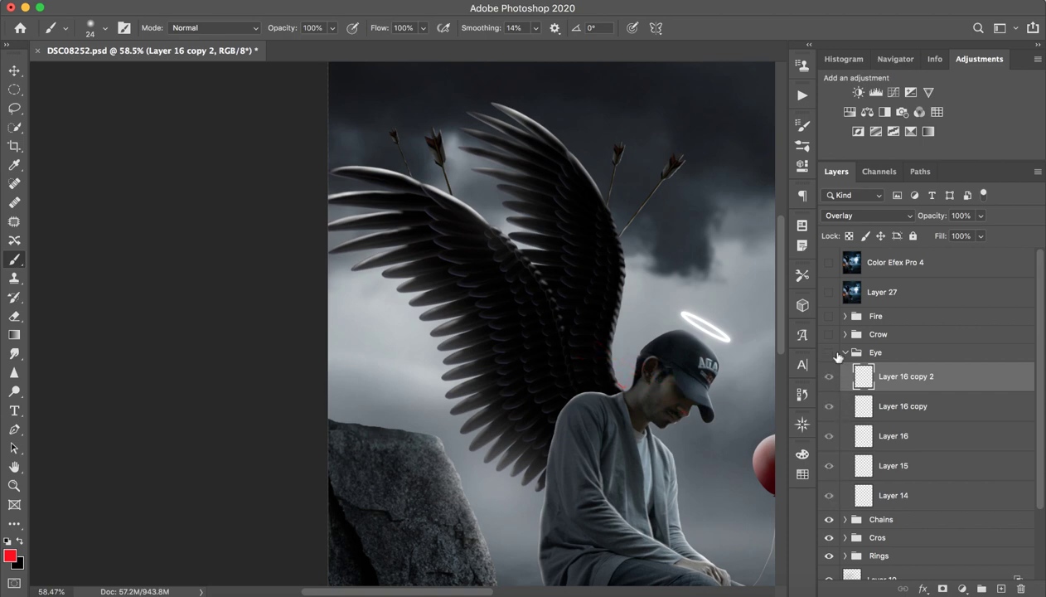
left_click(829, 353)
left_click(851, 353)
double_click(842, 365)
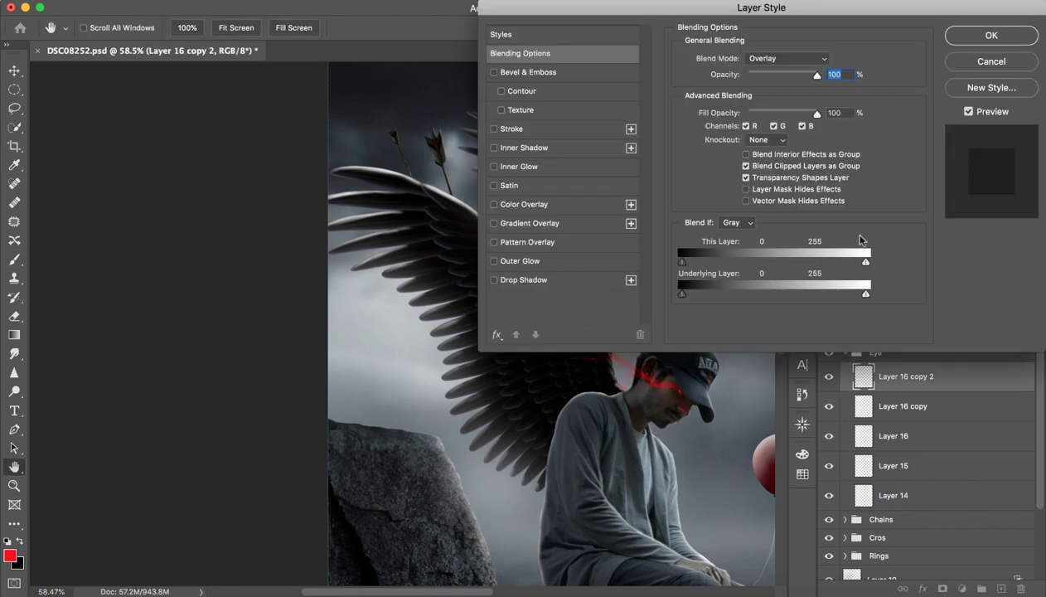
left_click(1013, 39)
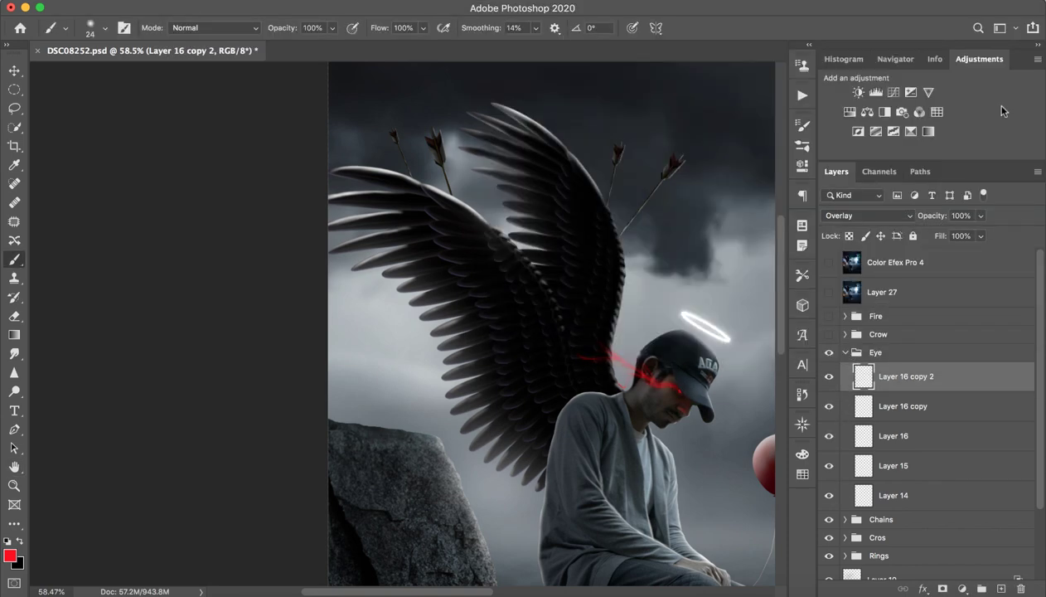
left_click(845, 353)
Show the Crow group and expand it to review its feather and crow layers
left_click(877, 335)
left_click(829, 336)
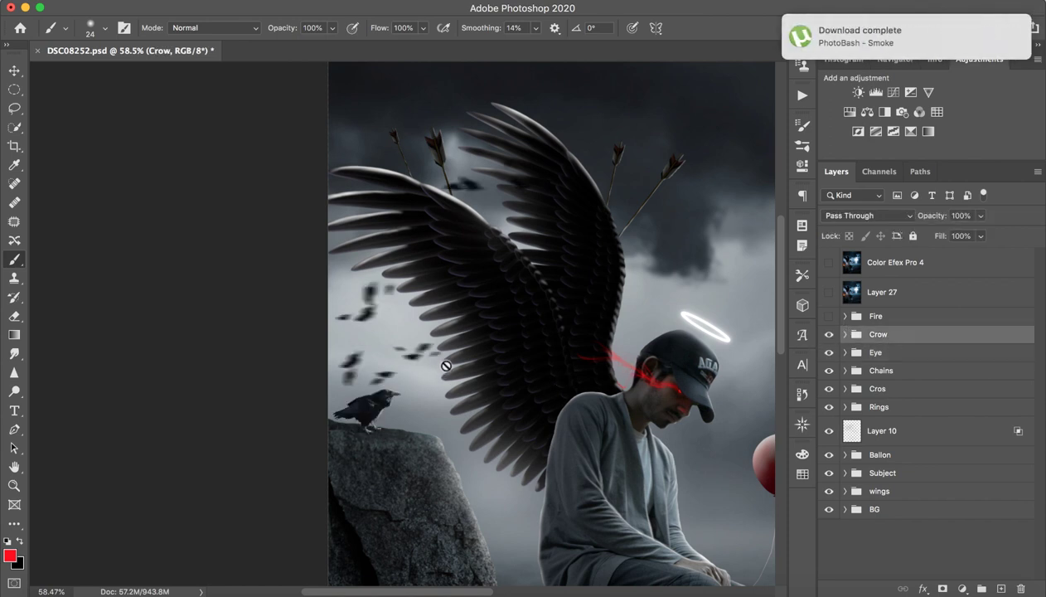
key("z")
mouse_move(306, 414)
left_mouse_down()
mouse_move(495, 385)
mouse_move(361, 380)
mouse_move(366, 414)
left_mouse_up()
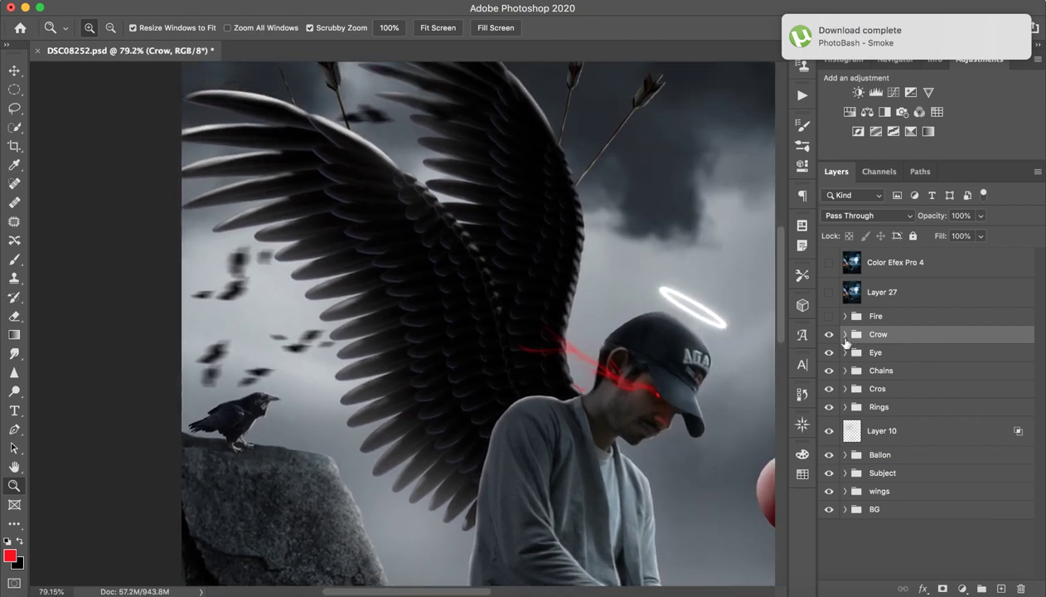
left_click(845, 335)
scroll(862, 323, "down", 5)
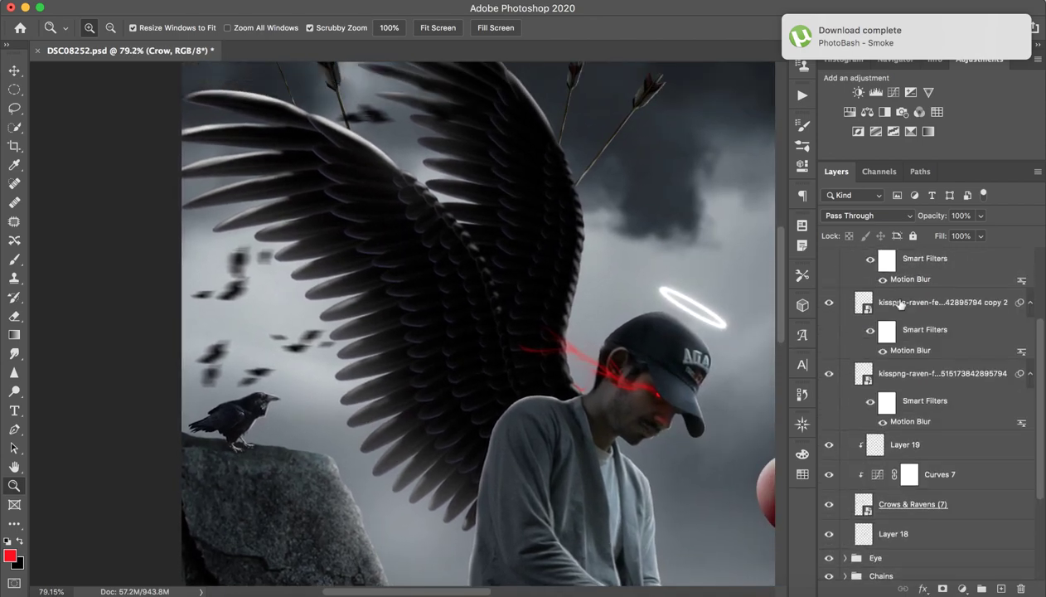
scroll(901, 304, "up", 4)
Turn on the system's Do Not Disturb to silence notifications
left_click(1032, 3)
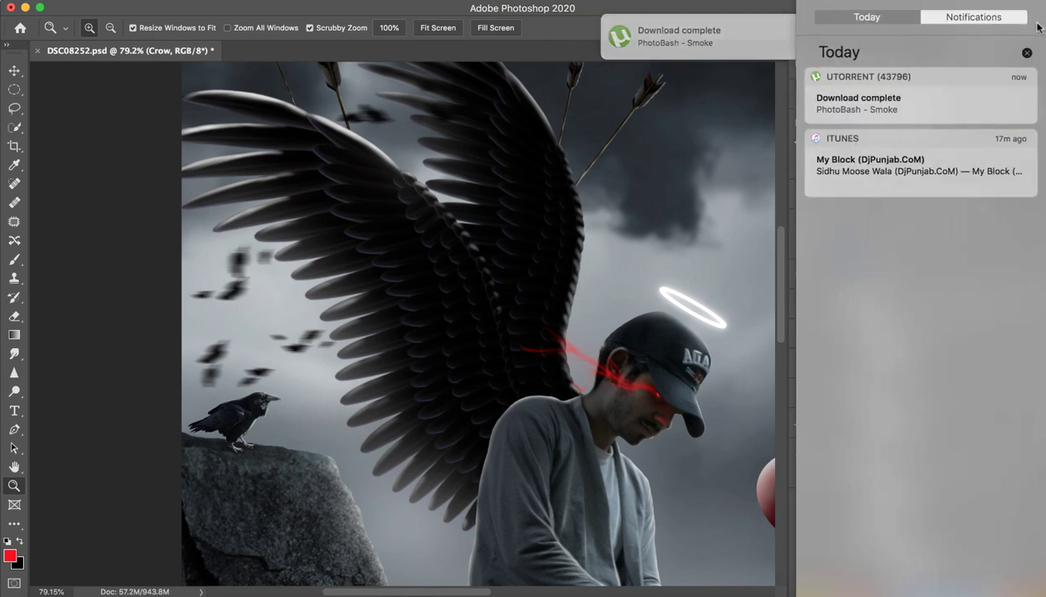
left_click(887, 15)
scroll(1009, 164, "up", 2)
left_click(1010, 89)
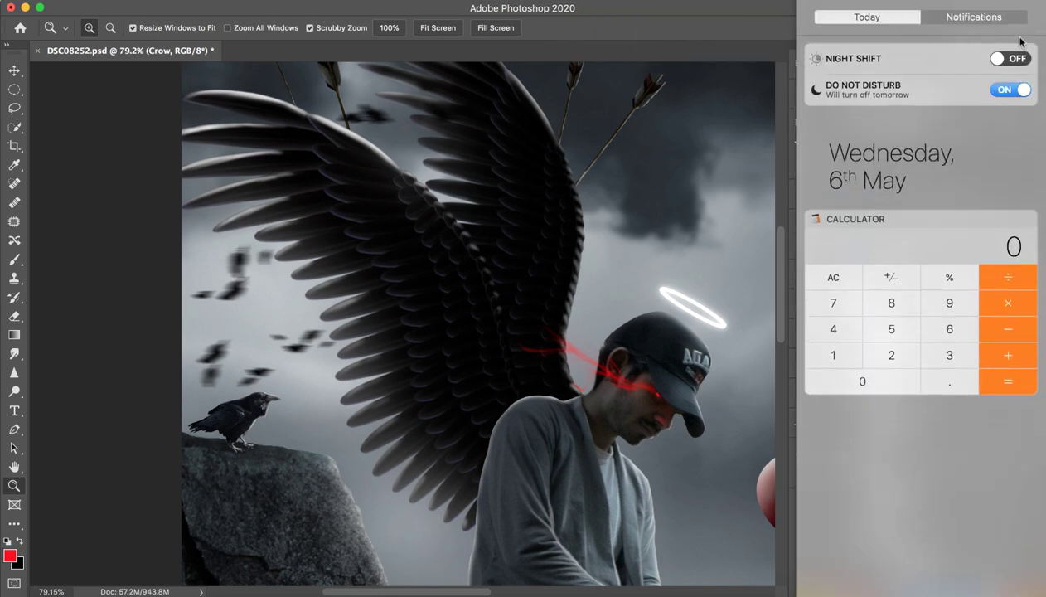
left_click(1032, 3)
Compare the feathers up close with and without the Motion Blur smart filter on the raven feather copy 2 layer
scroll(720, 354, "down", 5)
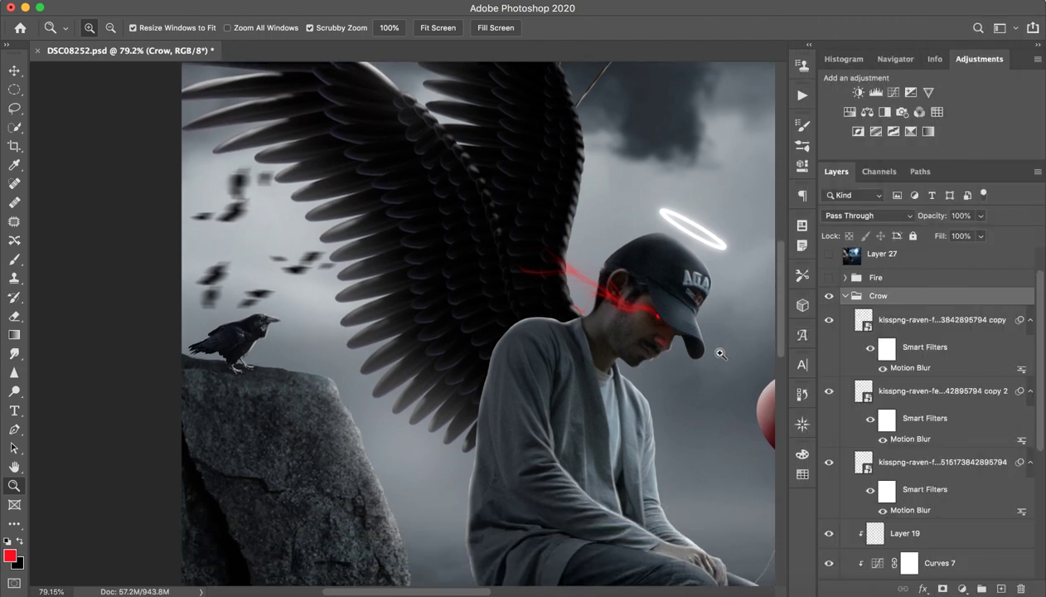
left_click_drag(475, 264, 427, 249)
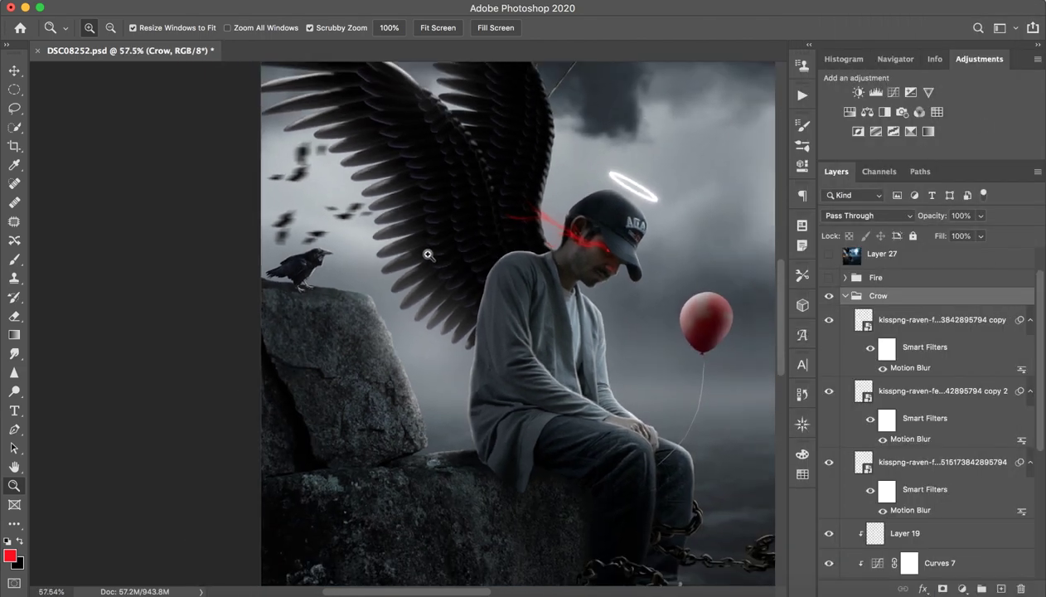
left_click(922, 325)
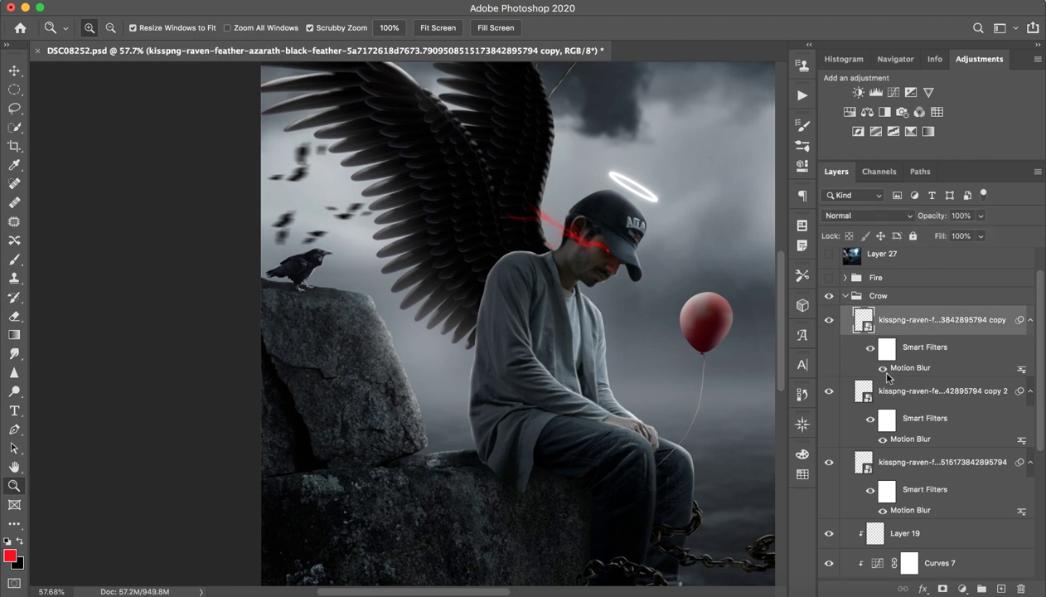
left_click(883, 440)
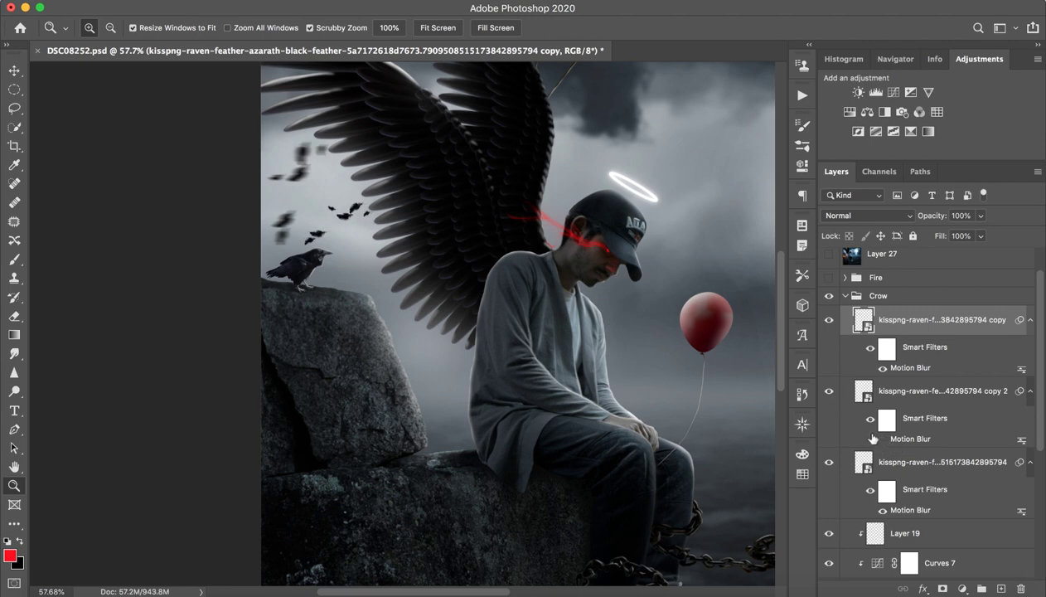
left_click_drag(328, 198, 423, 206)
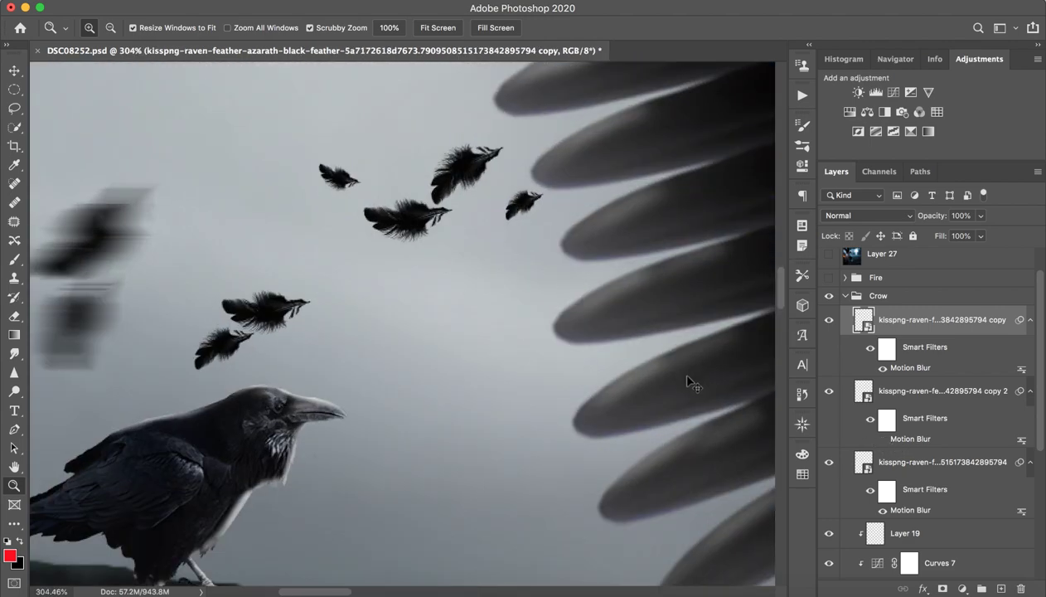
left_click_drag(684, 371, 560, 396)
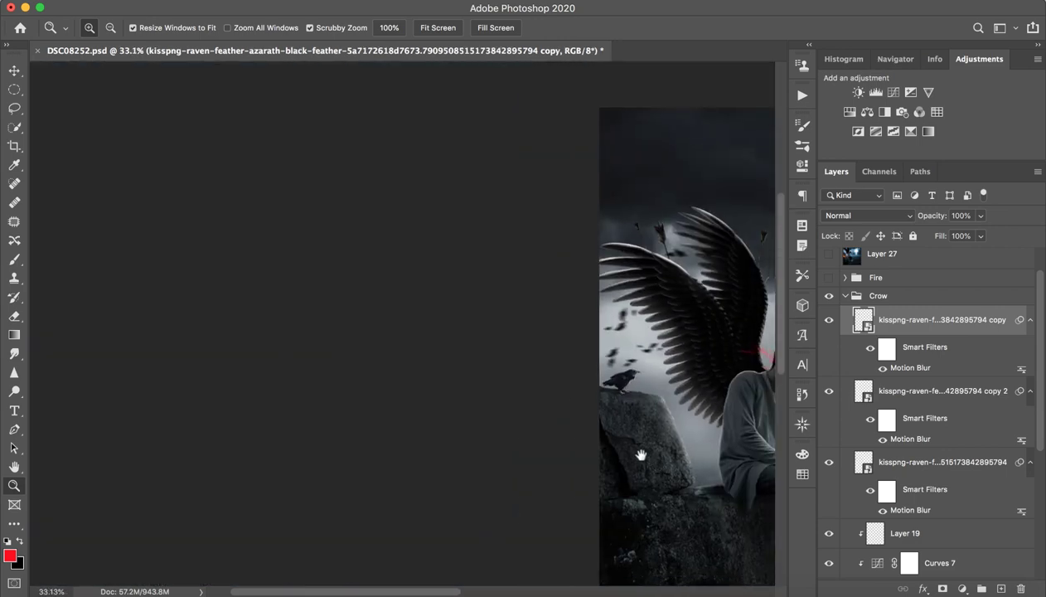
left_click_drag(641, 455, 479, 338)
left_click_drag(431, 260, 494, 296)
Compare the image with and without the Crows & Ravens (7) layer in the Crow group
scroll(939, 501, "down", 3)
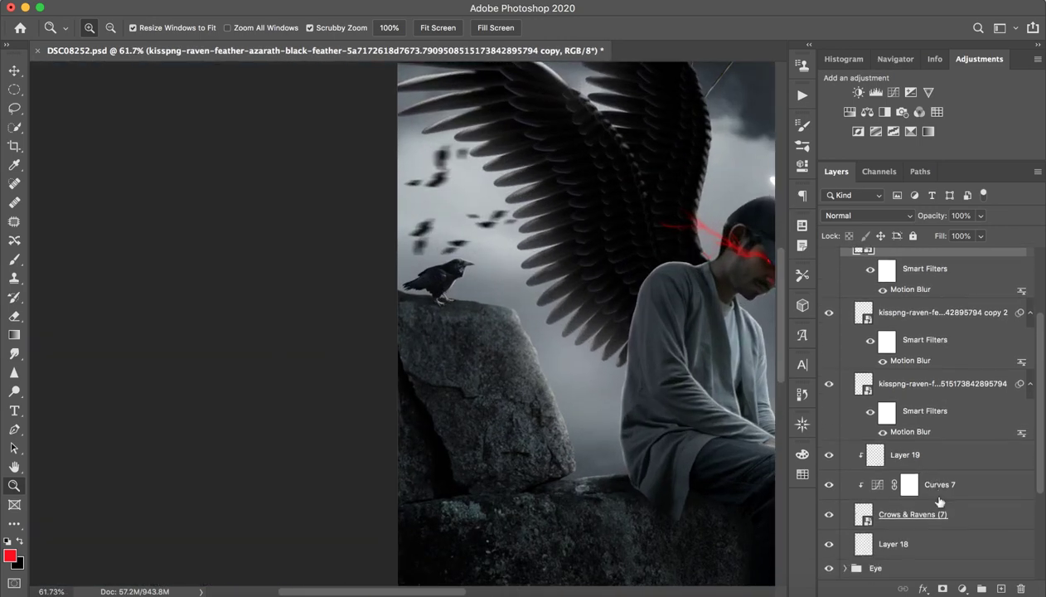
scroll(939, 502, "down", 1)
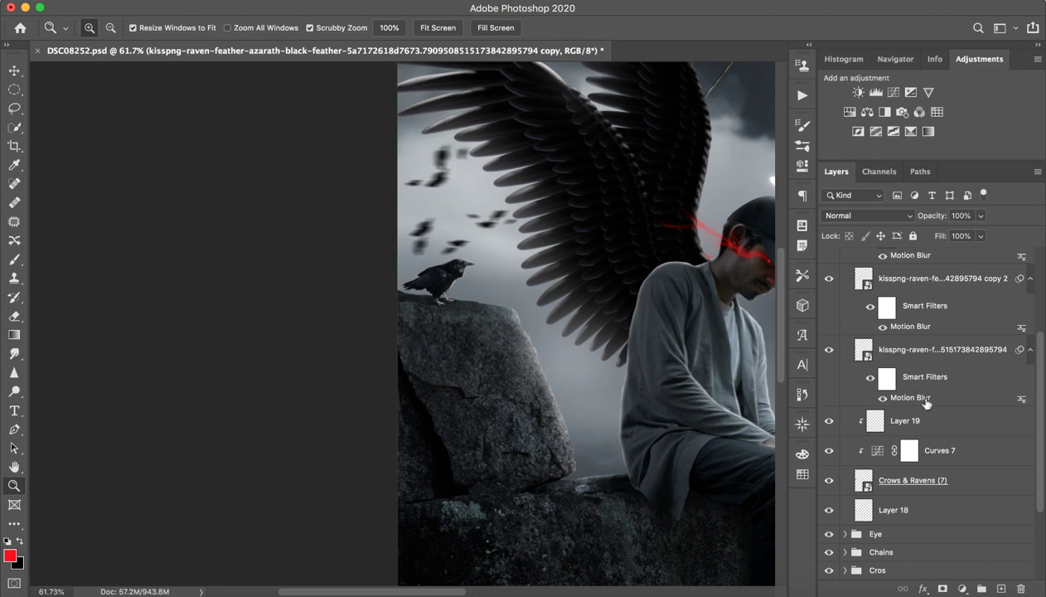
left_click(893, 481)
left_click(829, 482)
left_click(829, 483)
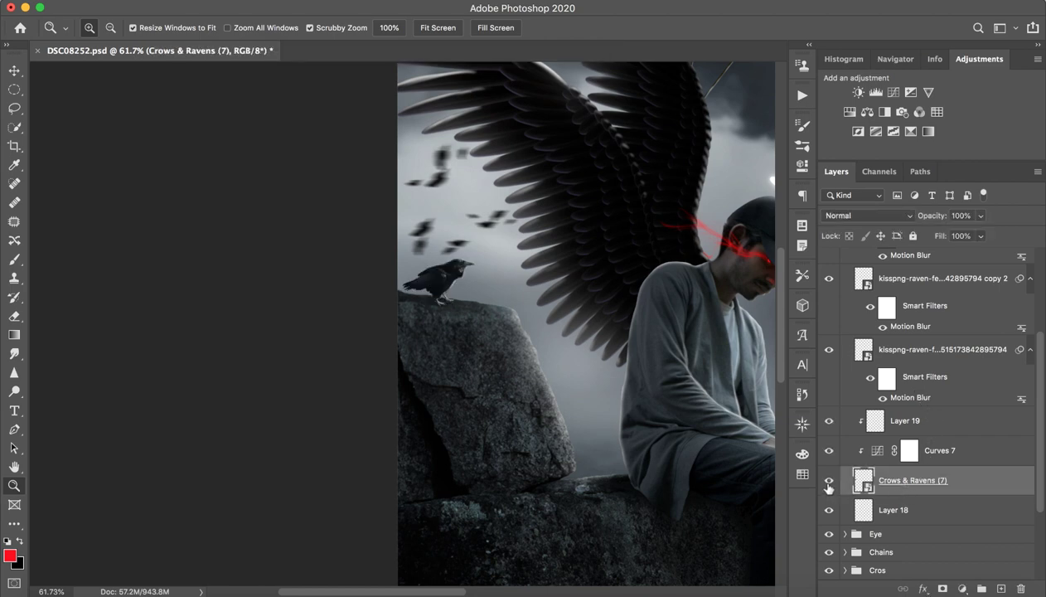
left_click(829, 482)
left_click(829, 483)
Compare the crow with and without its clipped Curves 7 and Layer 19, and collapse the Crow group
left_click(829, 450)
left_click(830, 451)
left_click(829, 421)
left_click(830, 451)
left_click(830, 450)
left_click(829, 421)
left_click_drag(590, 365, 521, 385)
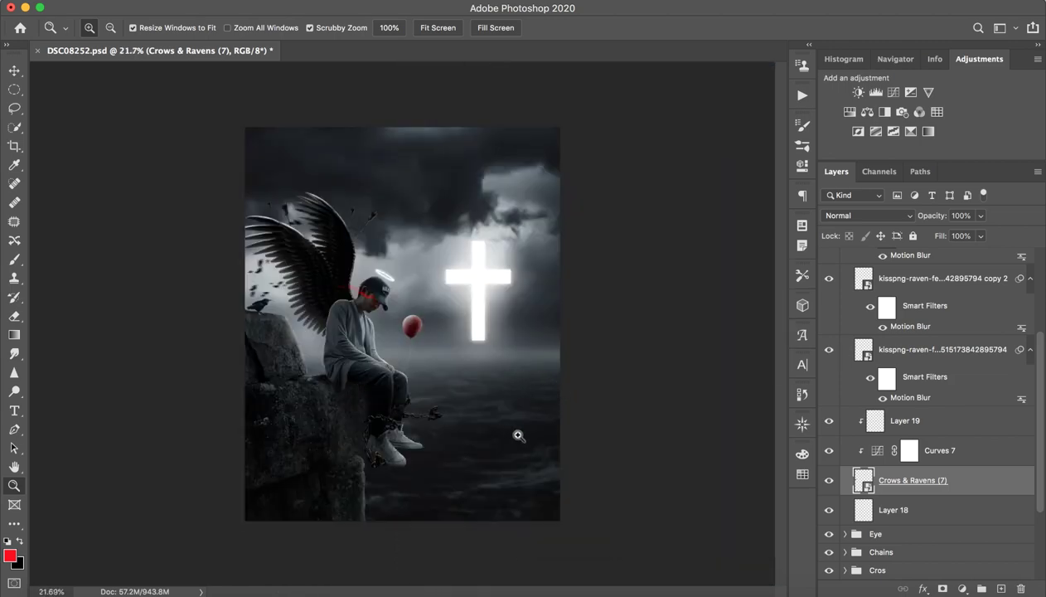
scroll(862, 431, "up", 5)
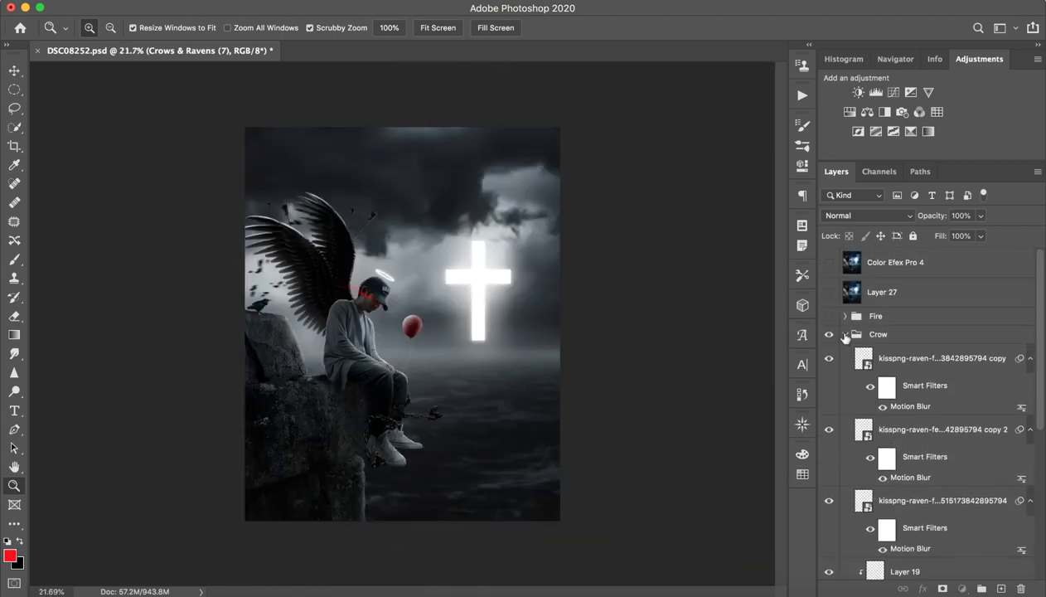
left_click(844, 334)
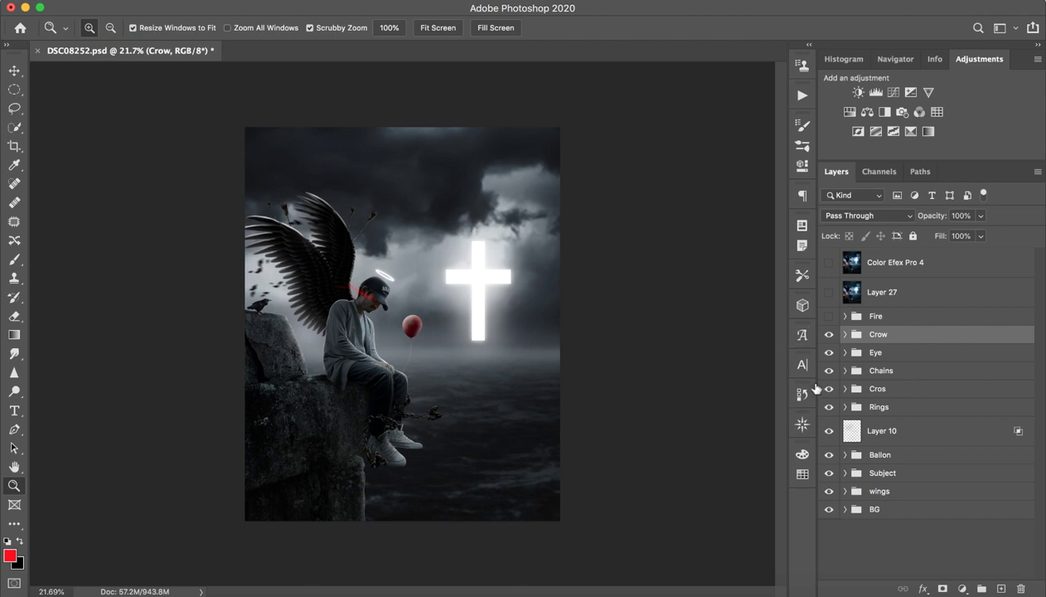
Show the Fire group and expand its layers
left_click(885, 315)
left_click(829, 316)
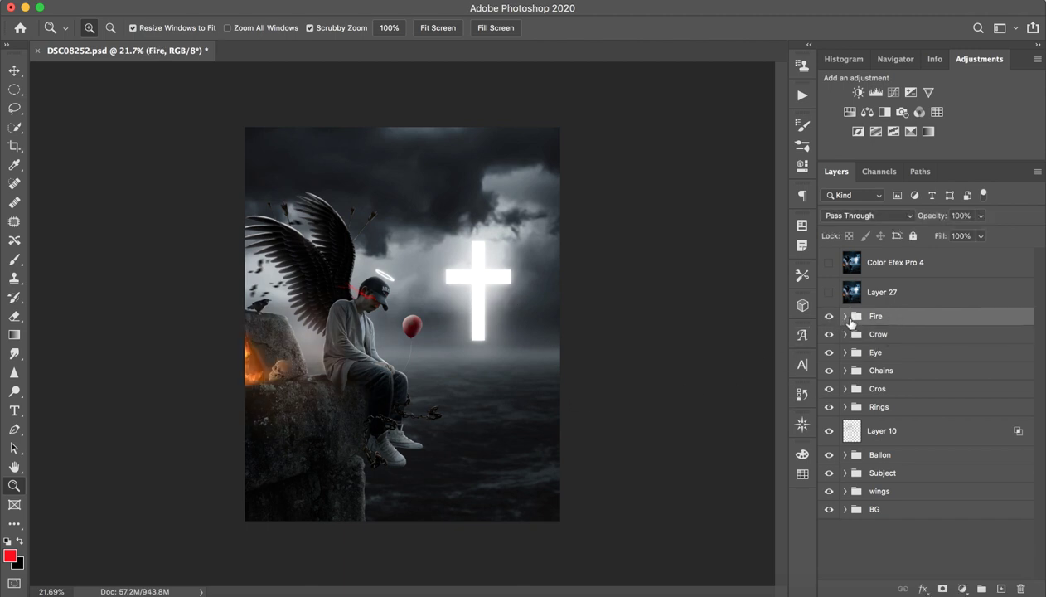
left_click(845, 316)
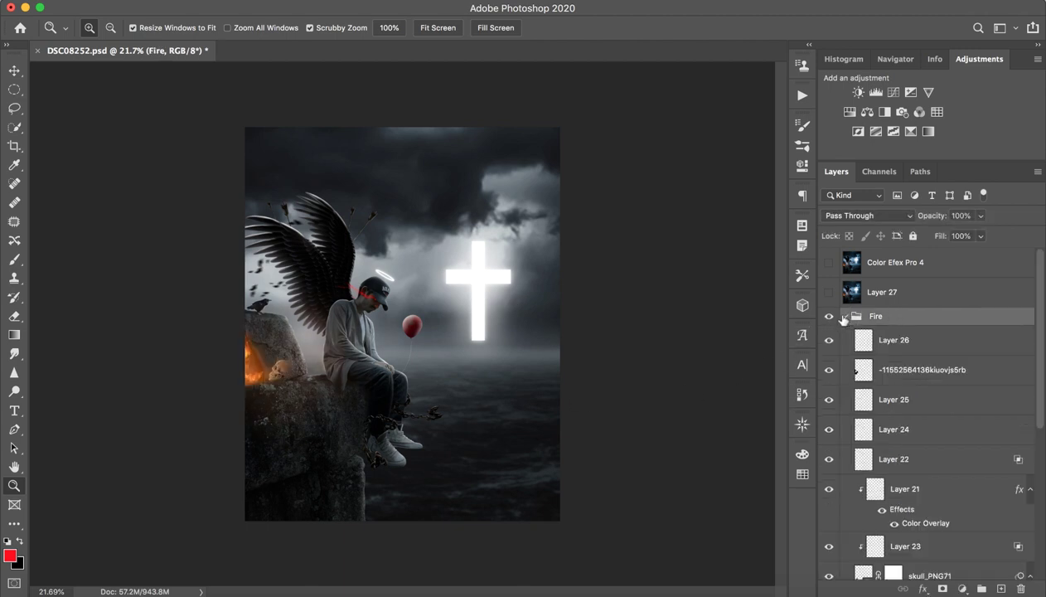
left_click(831, 342)
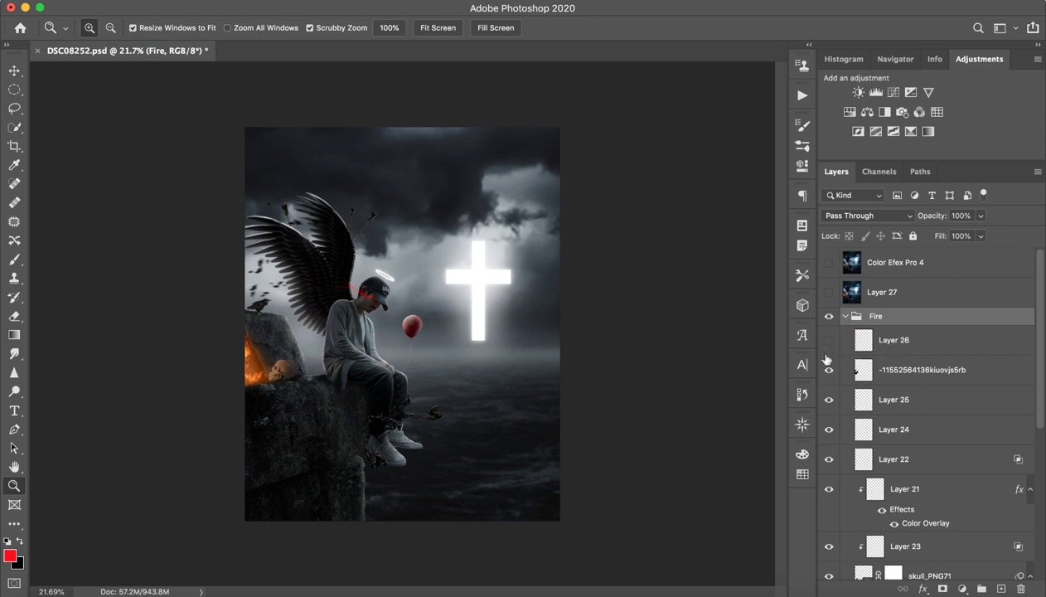
left_click(831, 343)
left_click(830, 343)
left_click(831, 342)
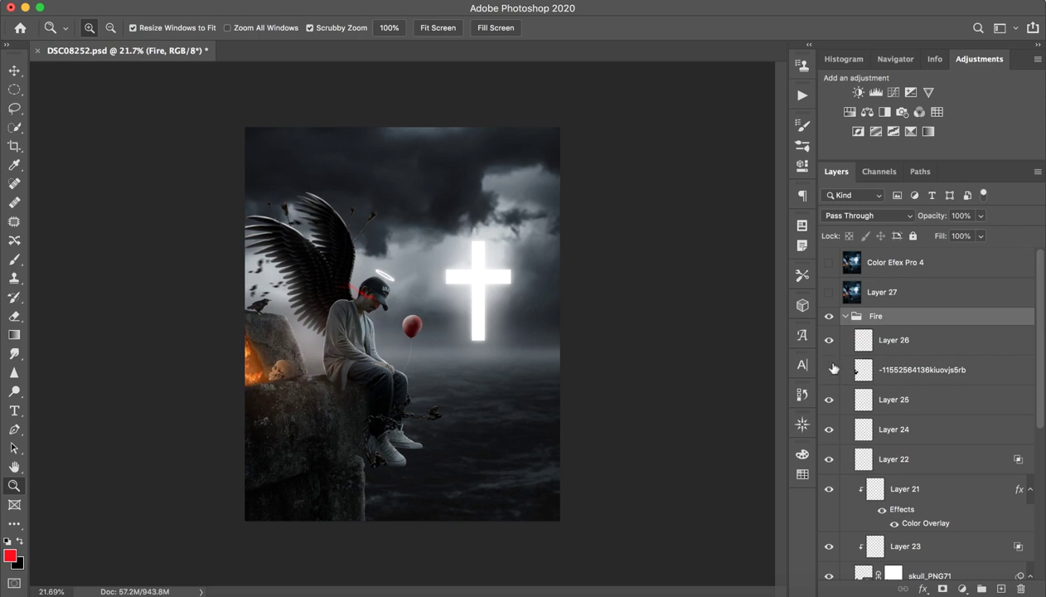
left_click(829, 370)
left_click(829, 370)
left_click(830, 405)
left_click(830, 399)
left_click_drag(373, 357, 505, 344)
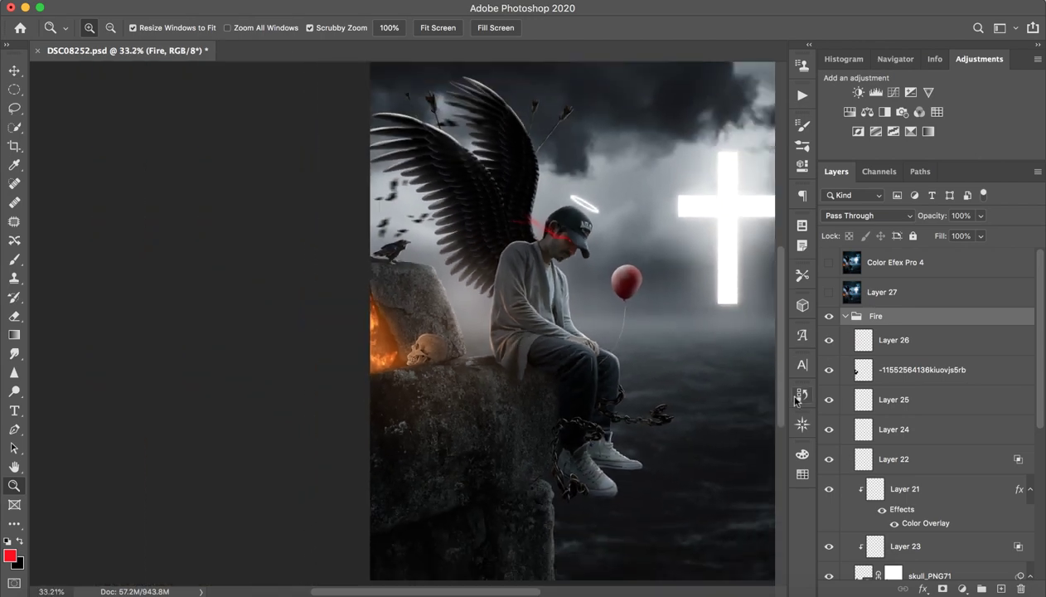
Compare the fire lighting with and without Layer 22, Layer 23 and Layer 21 in turn
left_click(830, 461)
left_click(829, 461)
left_click(829, 547)
left_click(829, 547)
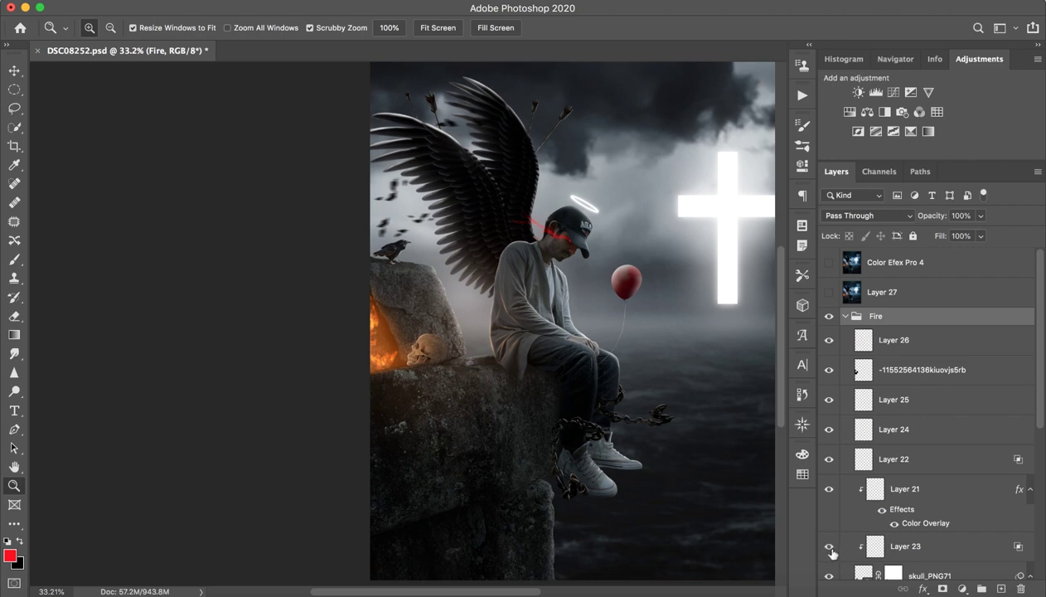
left_click(830, 489)
left_click(829, 489)
Check the skull up close with and without Layer 21's shading, and collapse the Fire group
left_click_drag(413, 351, 661, 419)
left_click(838, 491)
left_click(829, 490)
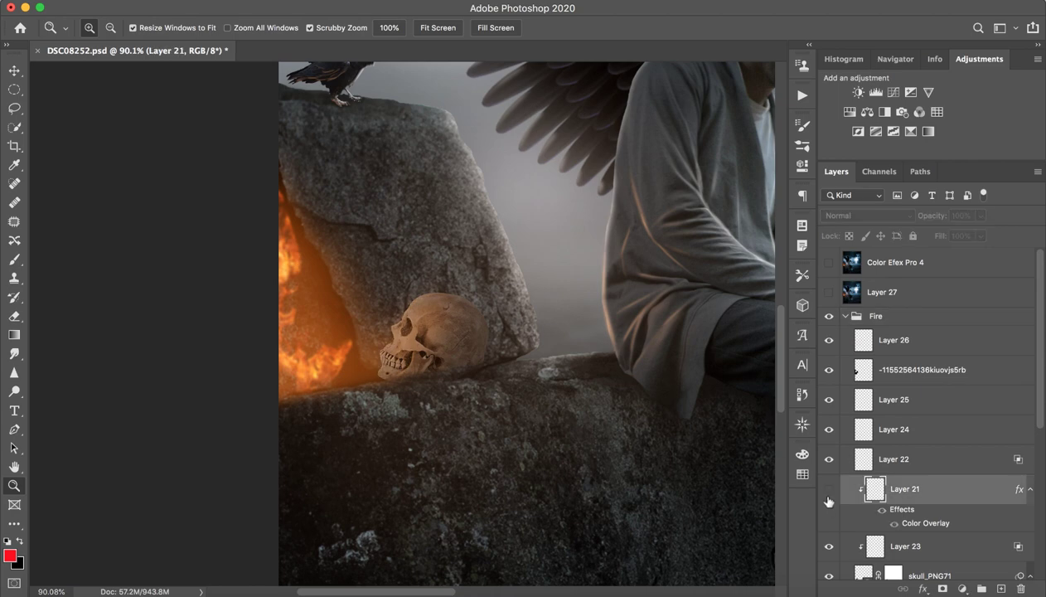
left_click(829, 489)
left_click_drag(717, 409, 419, 318)
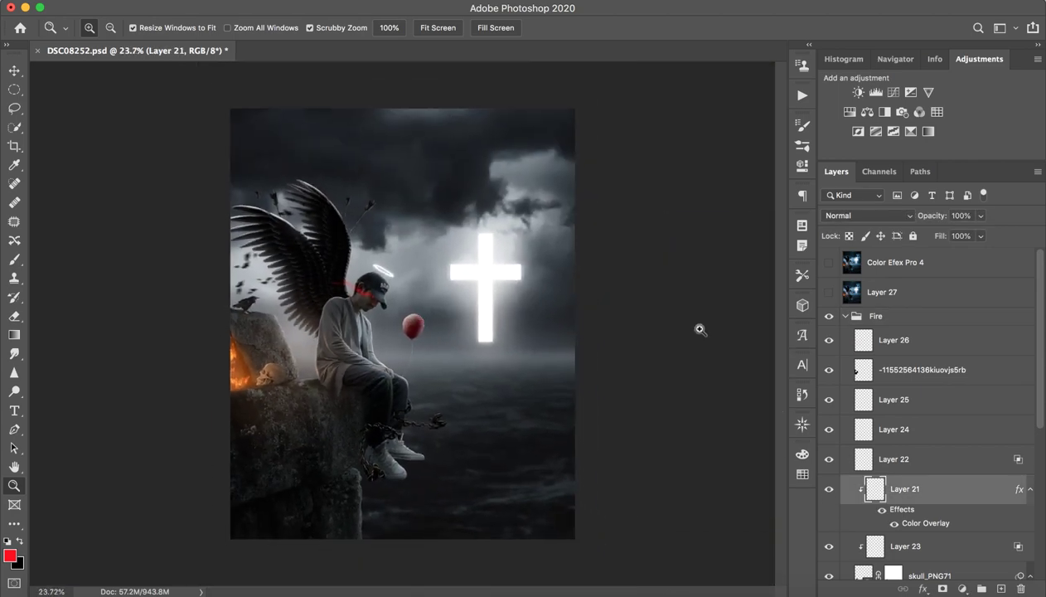
left_click(846, 318)
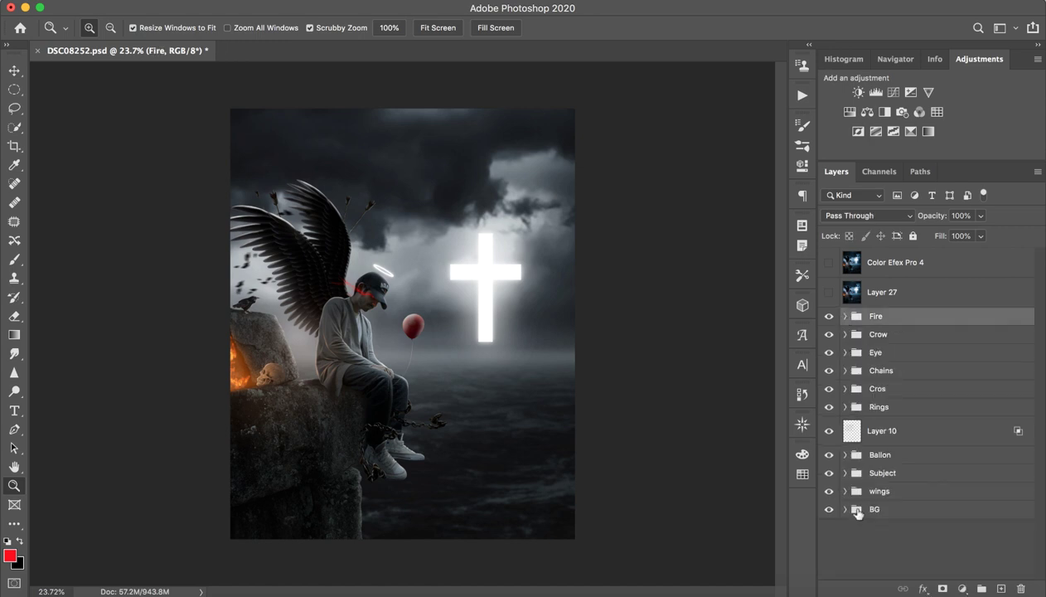
Show Layer 27 and the Color Efex Pro 4 layer to bring back the final color grade
left_click(831, 293)
left_click(831, 293)
left_click(829, 263)
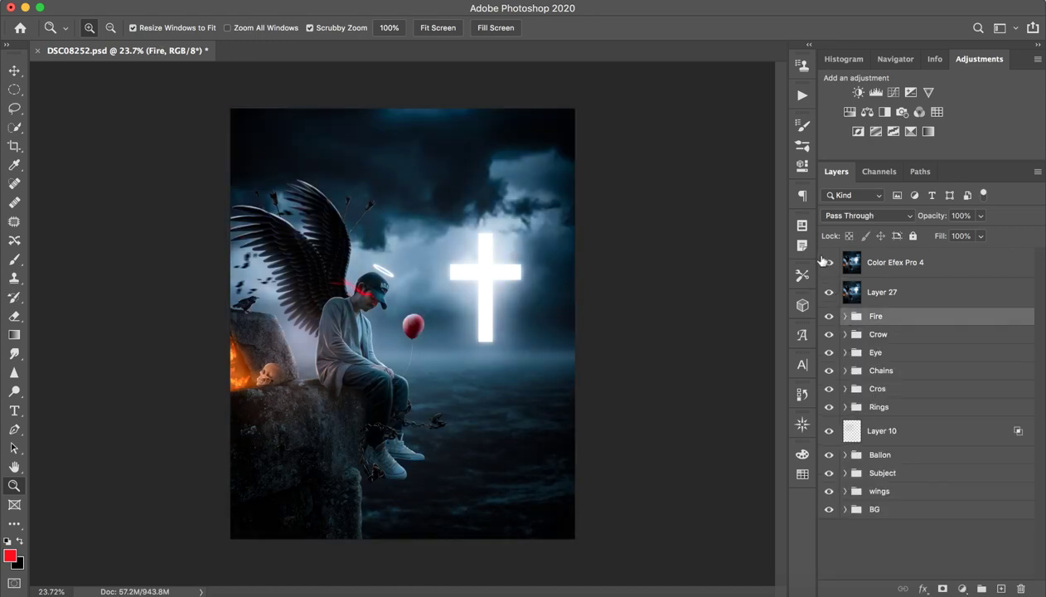